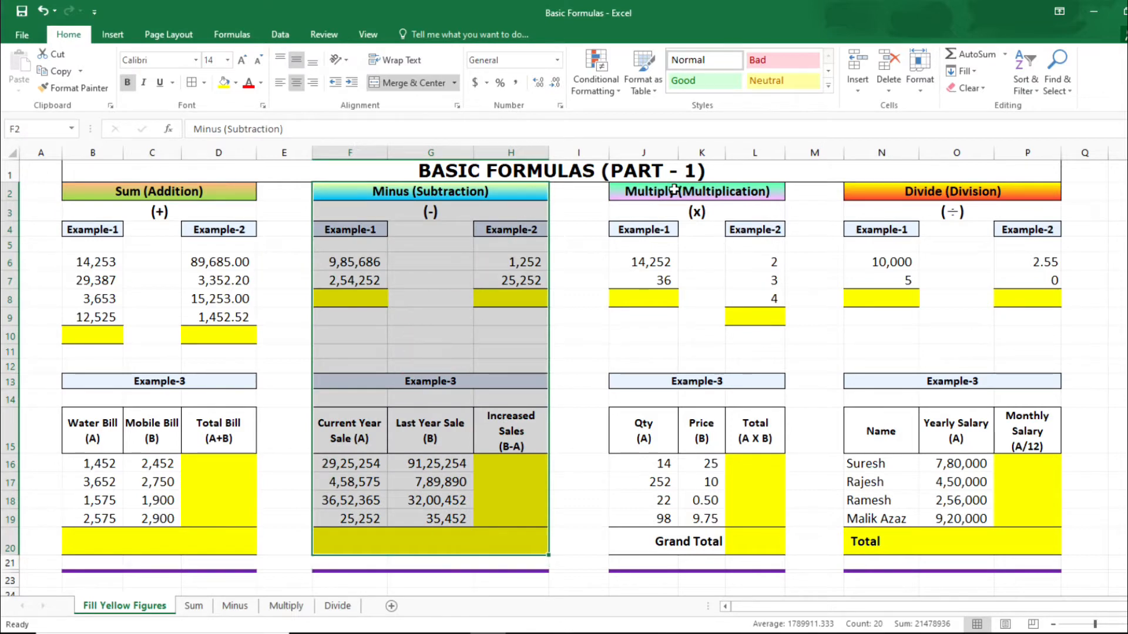
Examine the Multiply and Divide sections and the Sum section's yellow answer cells on the Fill Yellow Figures sheet.
{"action": "left_click_drag", "start_coordinate": [674, 189], "coordinate": [681, 536]}
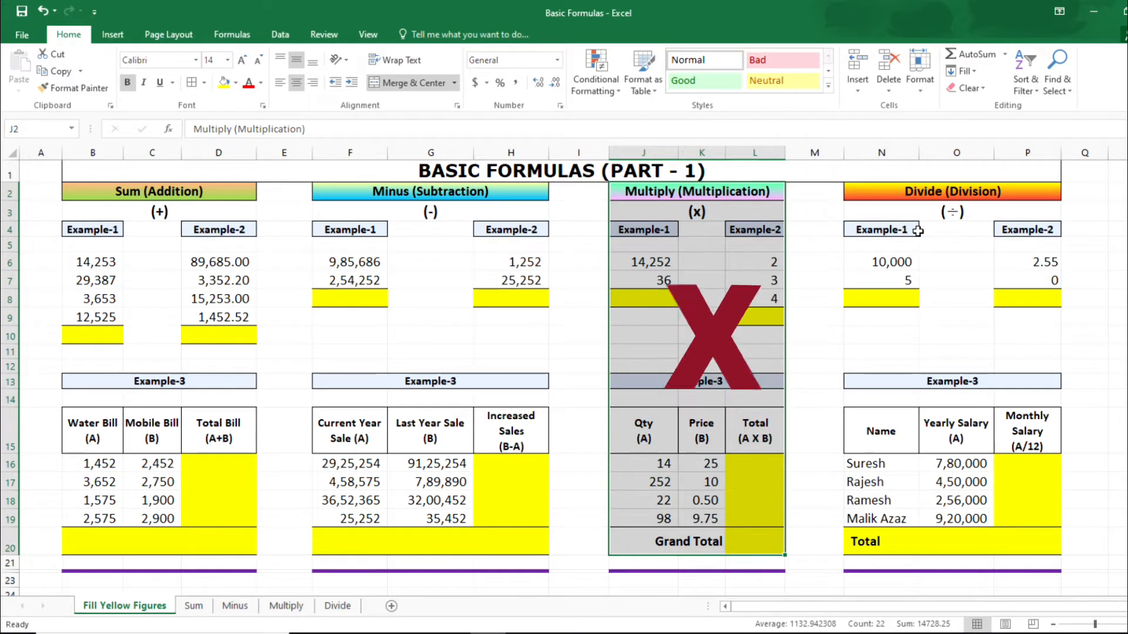
{"action": "left_click_drag", "start_coordinate": [898, 189], "coordinate": [914, 544]}
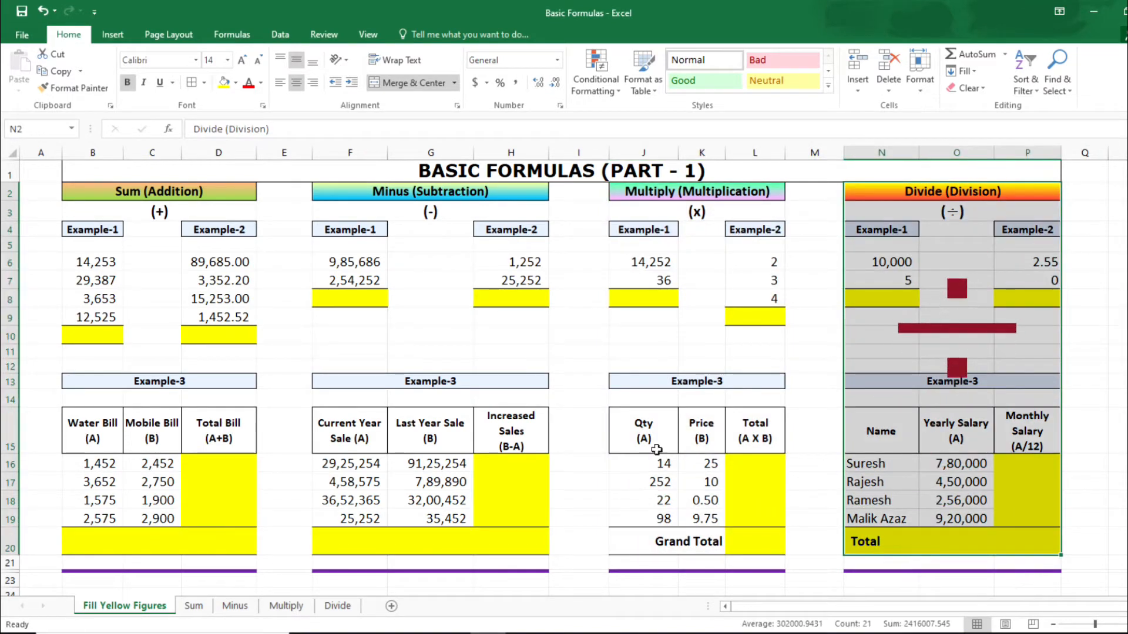
{"action": "left_click", "coordinate": [794, 341]}
{"action": "left_click", "coordinate": [423, 170]}
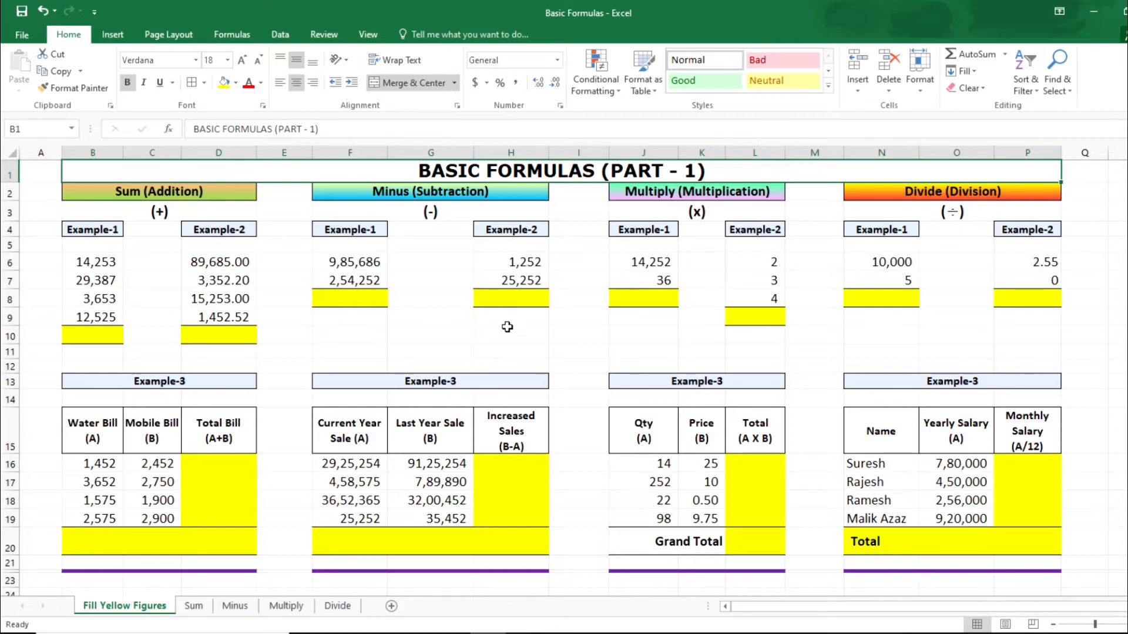
{"action": "left_click", "coordinate": [150, 244]}
{"action": "left_click", "coordinate": [147, 336]}
{"action": "left_click", "coordinate": [101, 335]}
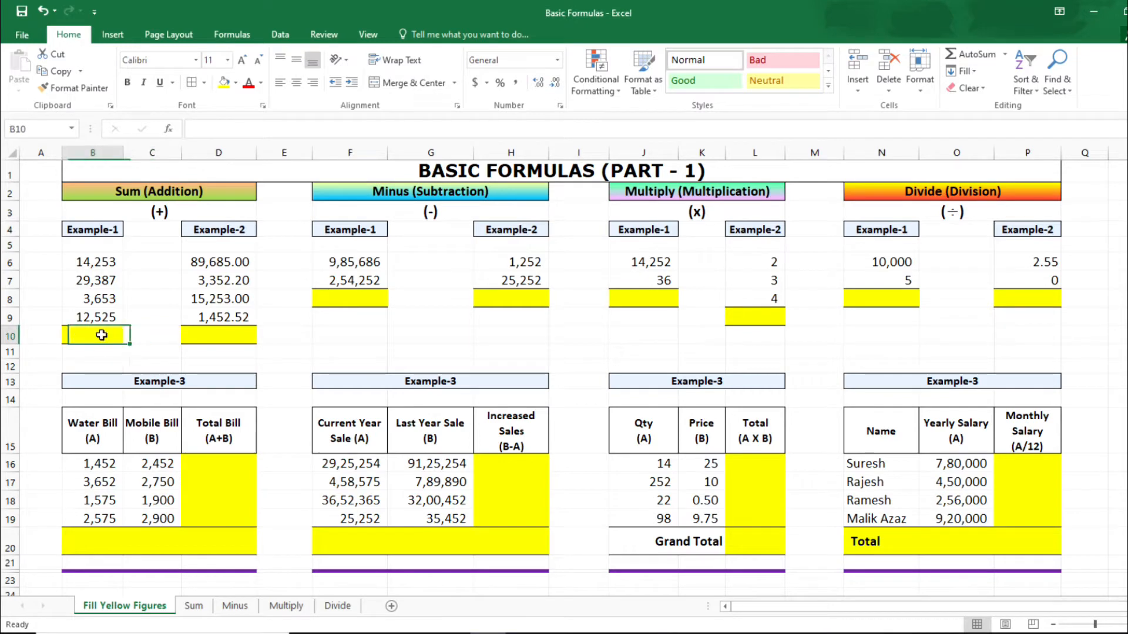
{"action": "left_click", "coordinate": [225, 339]}
{"action": "left_click_drag", "start_coordinate": [217, 466], "coordinate": [216, 543]}
{"action": "left_click_drag", "start_coordinate": [84, 544], "coordinate": [229, 551]}
{"action": "left_click", "coordinate": [579, 364]}
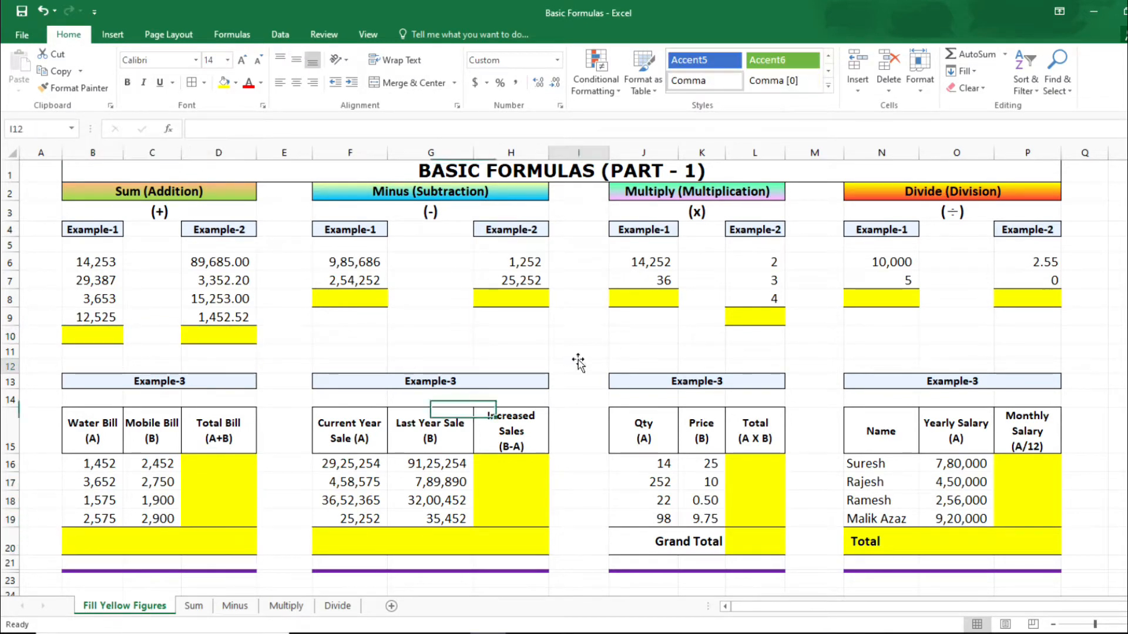
{"action": "left_click", "coordinate": [394, 352]}
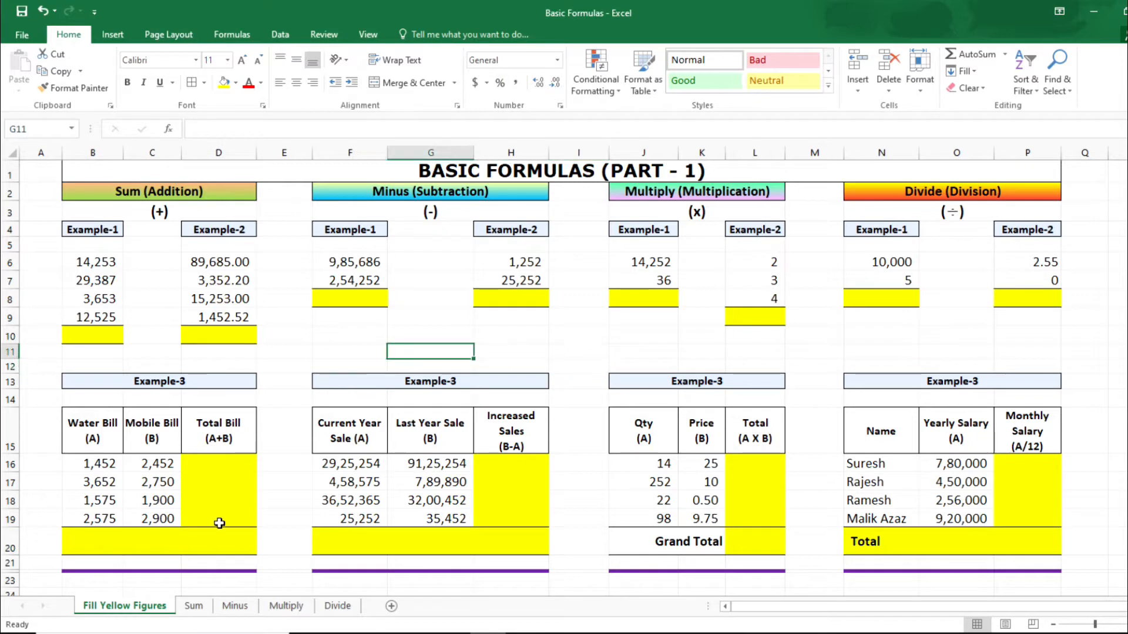
Open the Sum sheet and look over its whole addition block.
{"action": "left_click", "coordinate": [194, 606]}
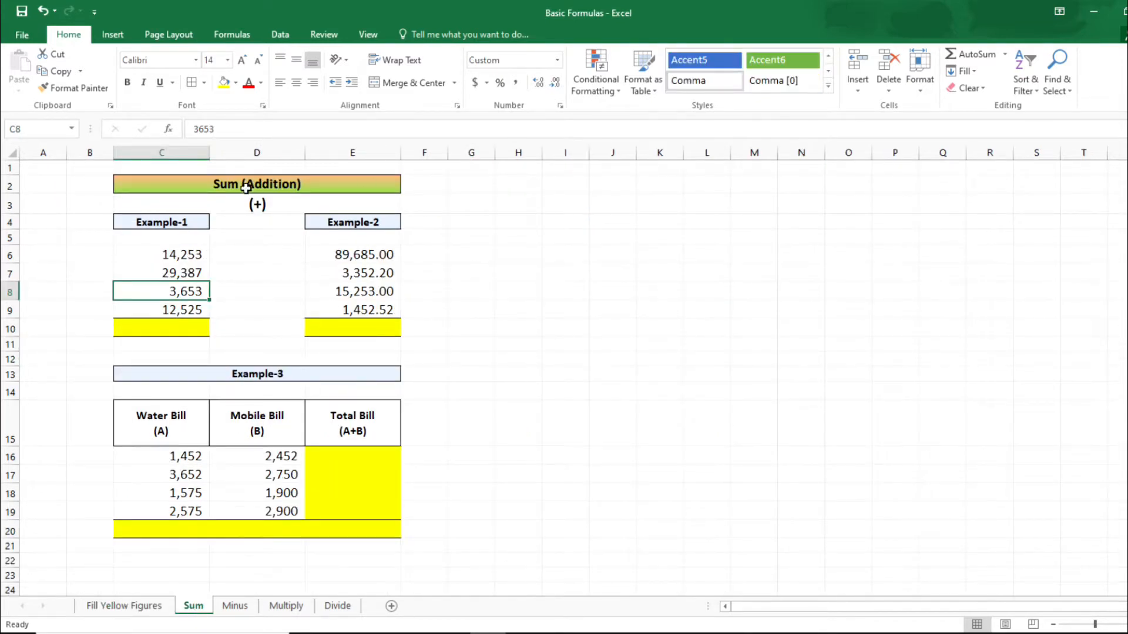
{"action": "left_click_drag", "start_coordinate": [265, 184], "coordinate": [240, 530]}
{"action": "left_click", "coordinate": [584, 394]}
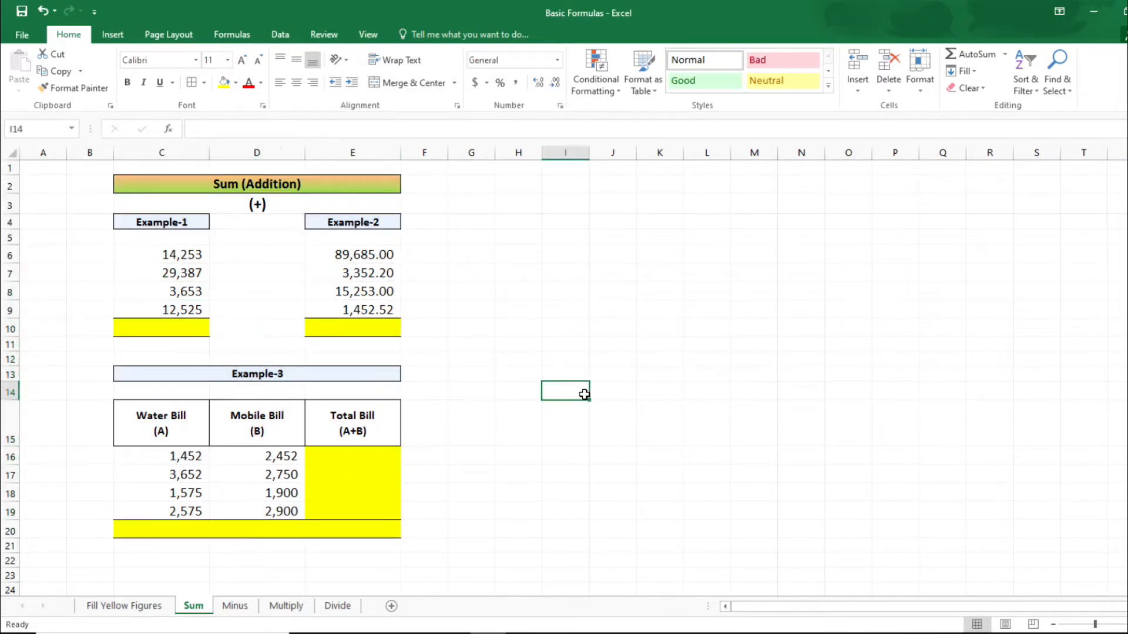
Examine the example headings and the Example-1 figures in C6:C9 on the Sum sheet.
{"action": "left_click", "coordinate": [164, 222]}
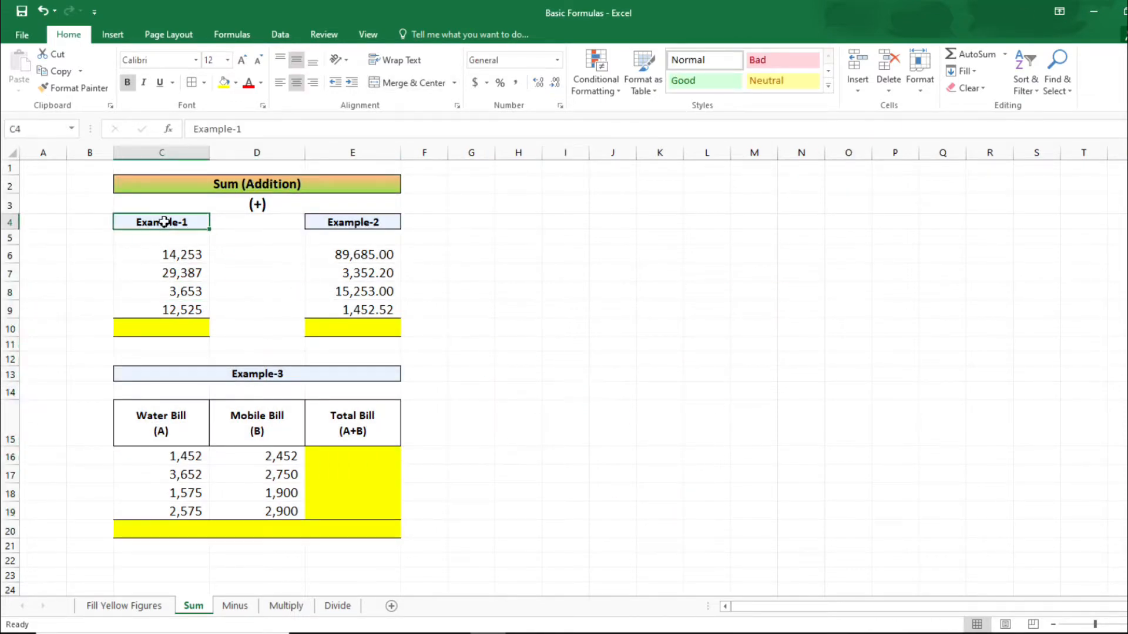
{"action": "left_click", "coordinate": [380, 223]}
{"action": "left_click", "coordinate": [303, 185]}
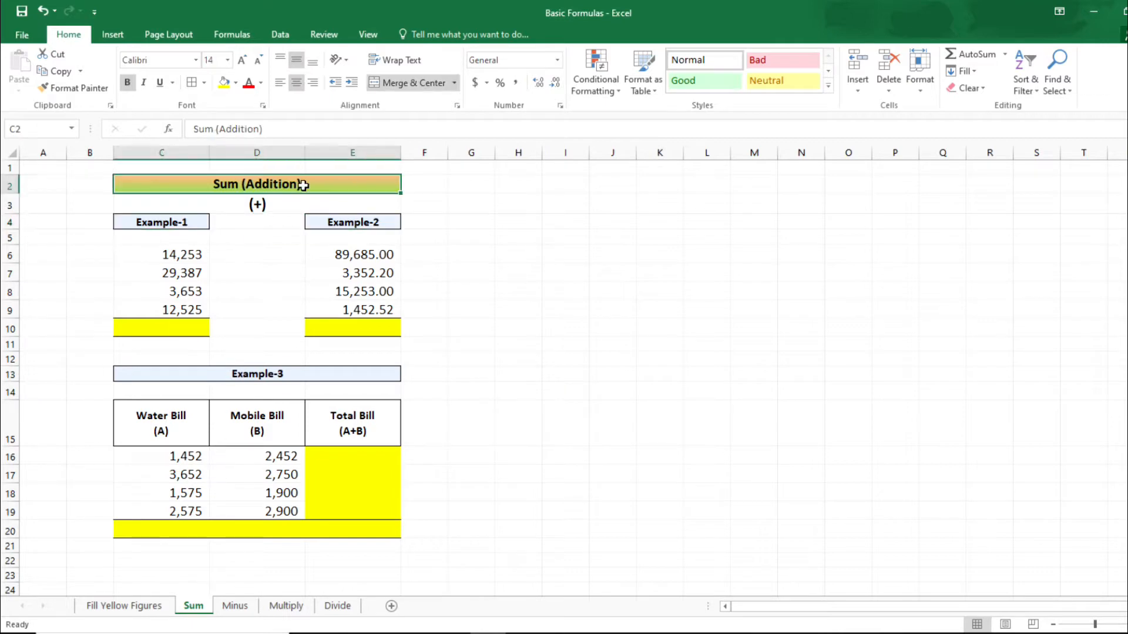
{"action": "left_click", "coordinate": [165, 258]}
{"action": "left_click", "coordinate": [183, 274]}
{"action": "left_click", "coordinate": [182, 292]}
{"action": "left_click", "coordinate": [179, 310]}
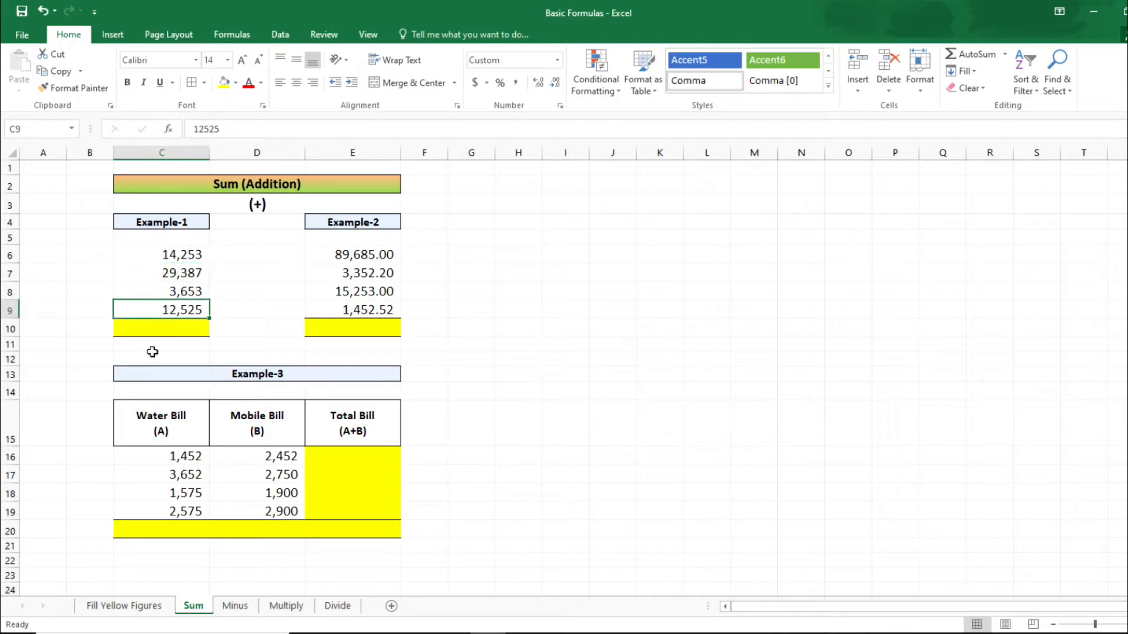
{"action": "left_click_drag", "start_coordinate": [165, 259], "coordinate": [176, 310]}
{"action": "left_click_drag", "start_coordinate": [203, 258], "coordinate": [183, 311]}
Start a SUM formula in C10 for the Example-1 total, taking C6:C9 as its range.
{"action": "left_click", "coordinate": [160, 330]}
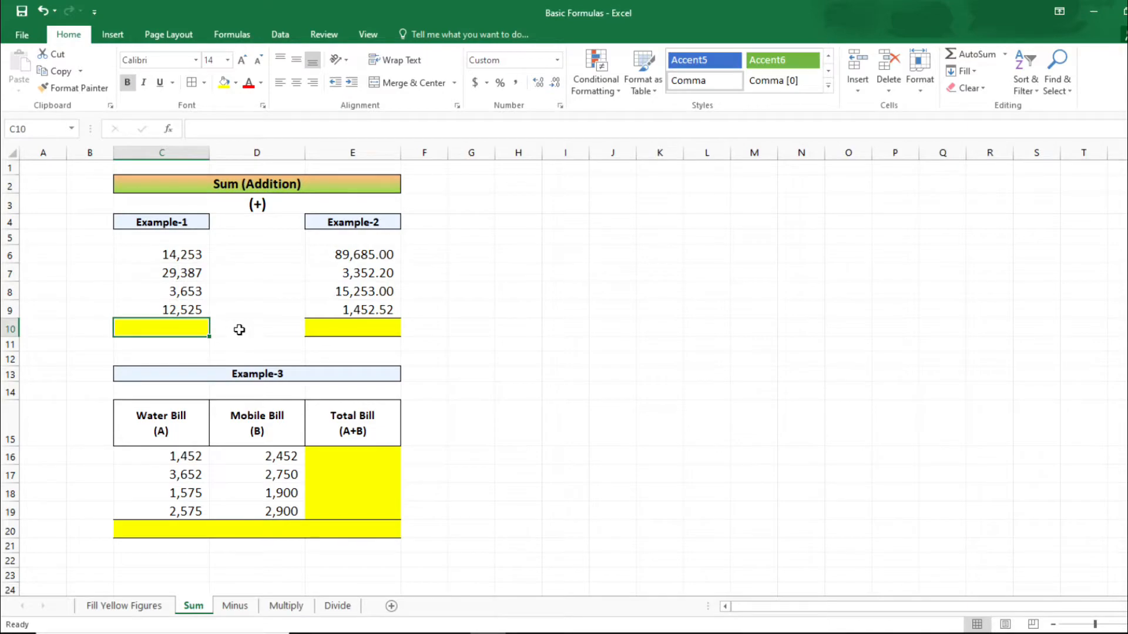
{"action": "type", "text": "="}
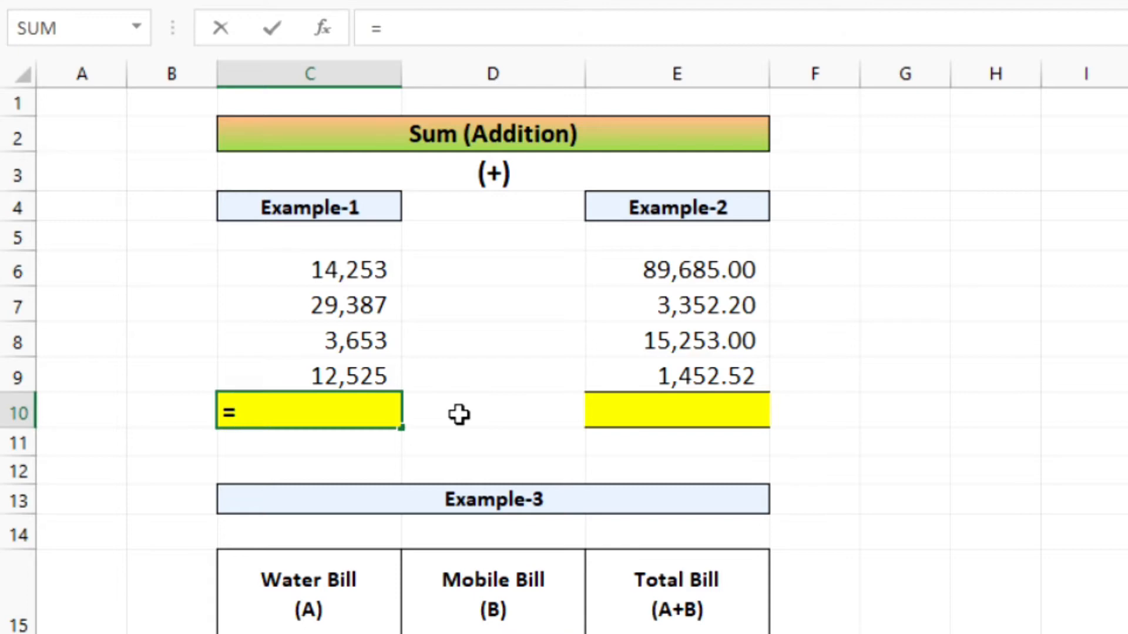
{"action": "type", "text": "sum"}
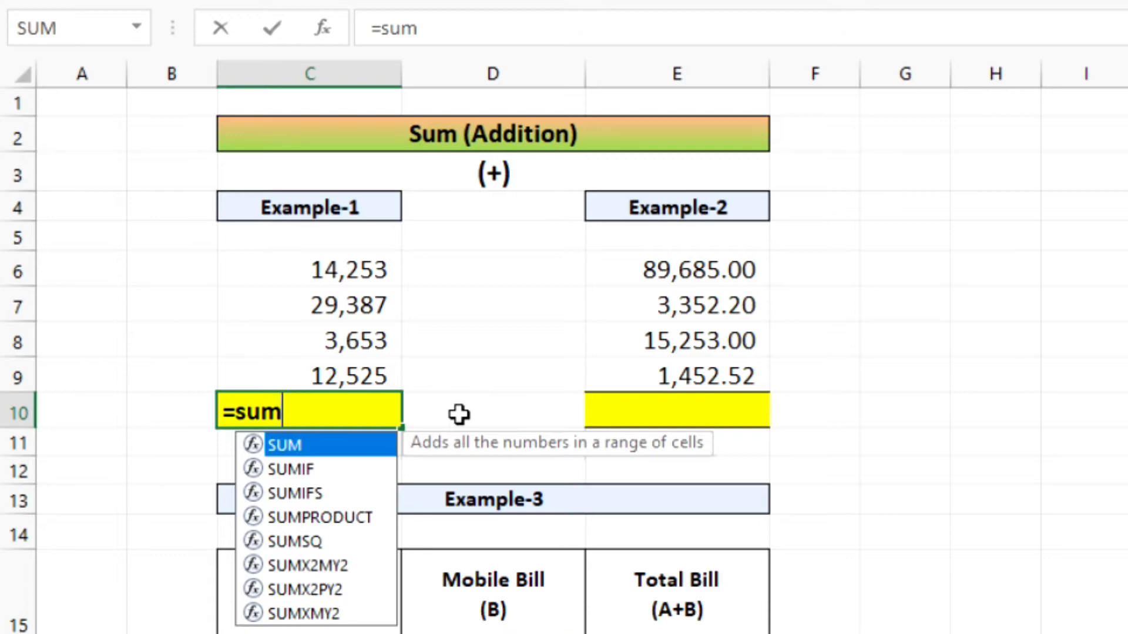
{"action": "type", "text": "("}
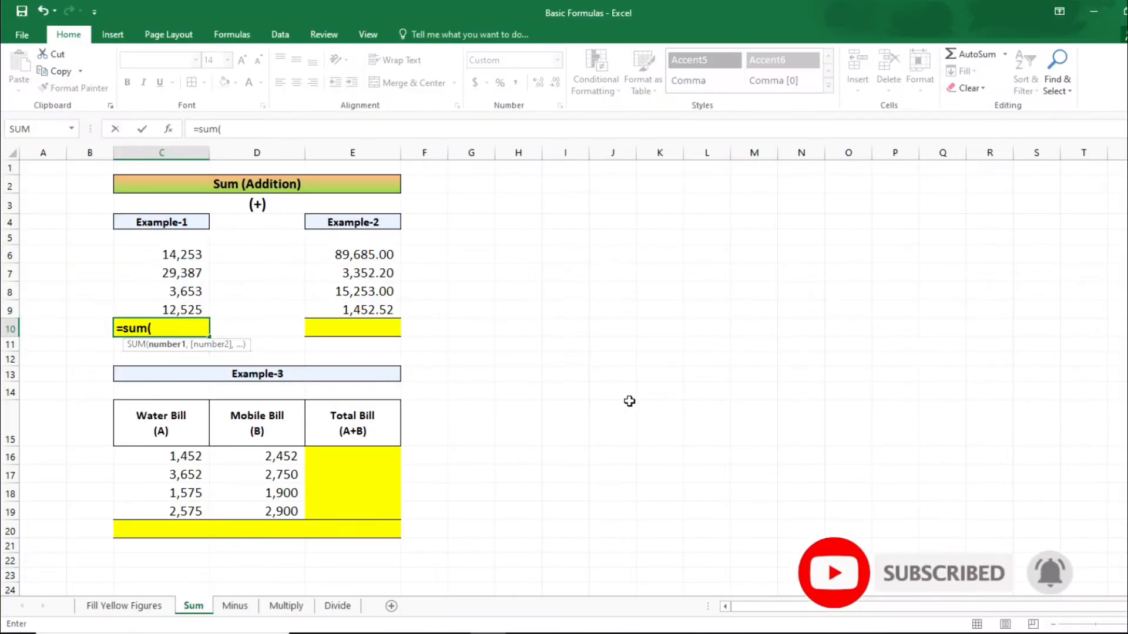
{"action": "key", "text": "Up"}
{"action": "key", "text": "Up"}
{"action": "key", "text": "Up"}
{"action": "key", "text": "Up"}
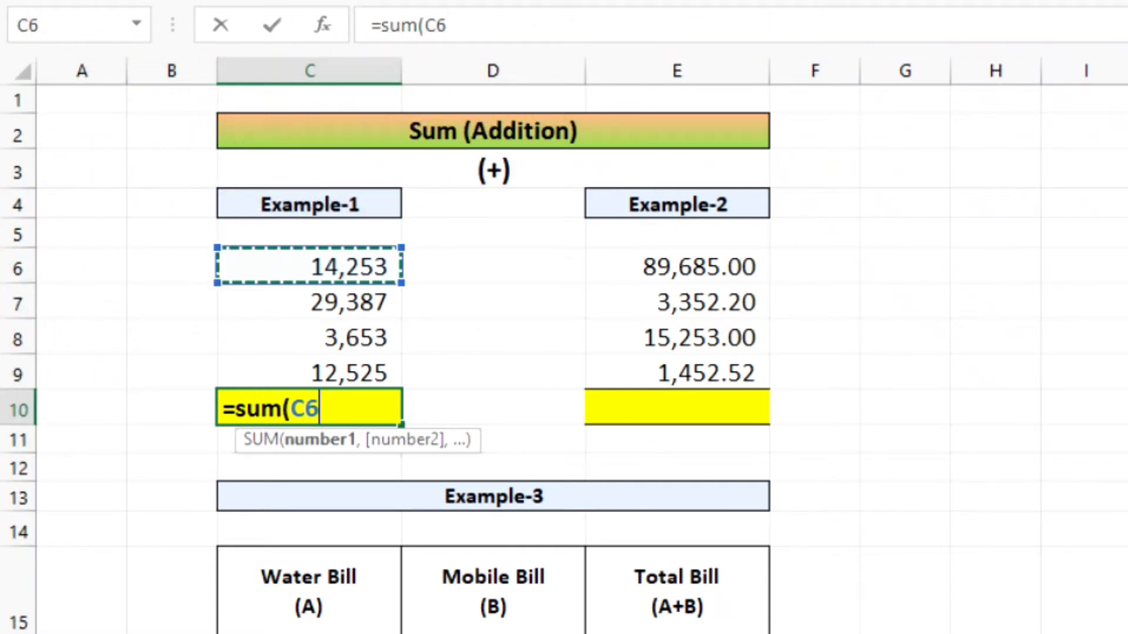
{"action": "key", "text": "shift+Down"}
{"action": "key", "text": "shift+Down"}
{"action": "key", "text": "shift+Down"}
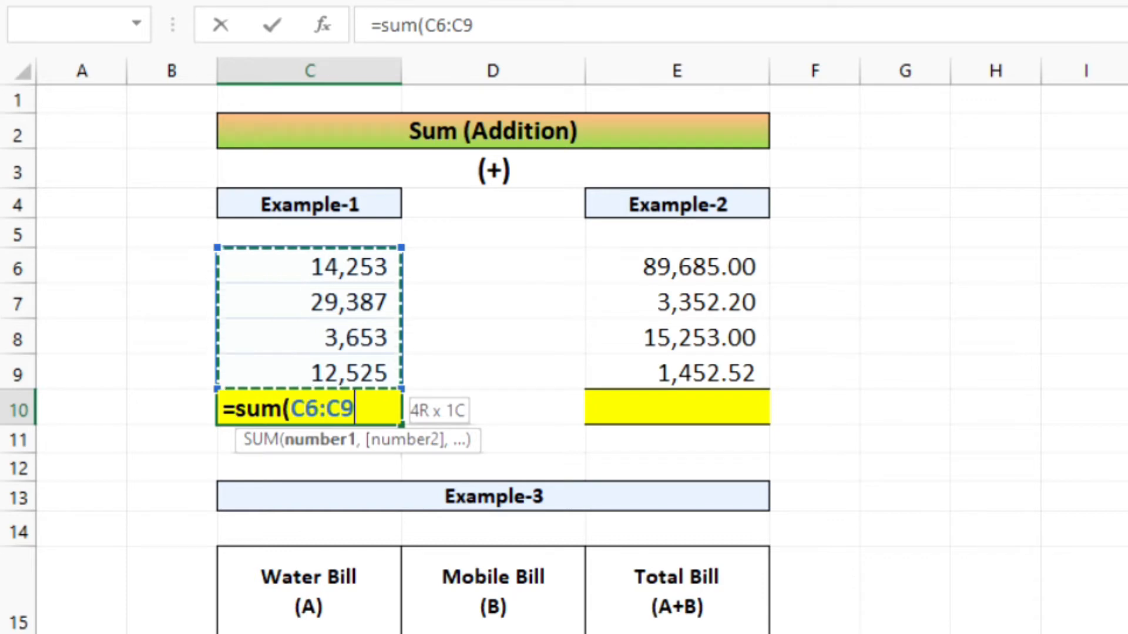
Reselect C6:C9 as the sum range and complete the formula =SUM(C6:C9) in C10.
{"action": "left_click", "coordinate": [323, 264]}
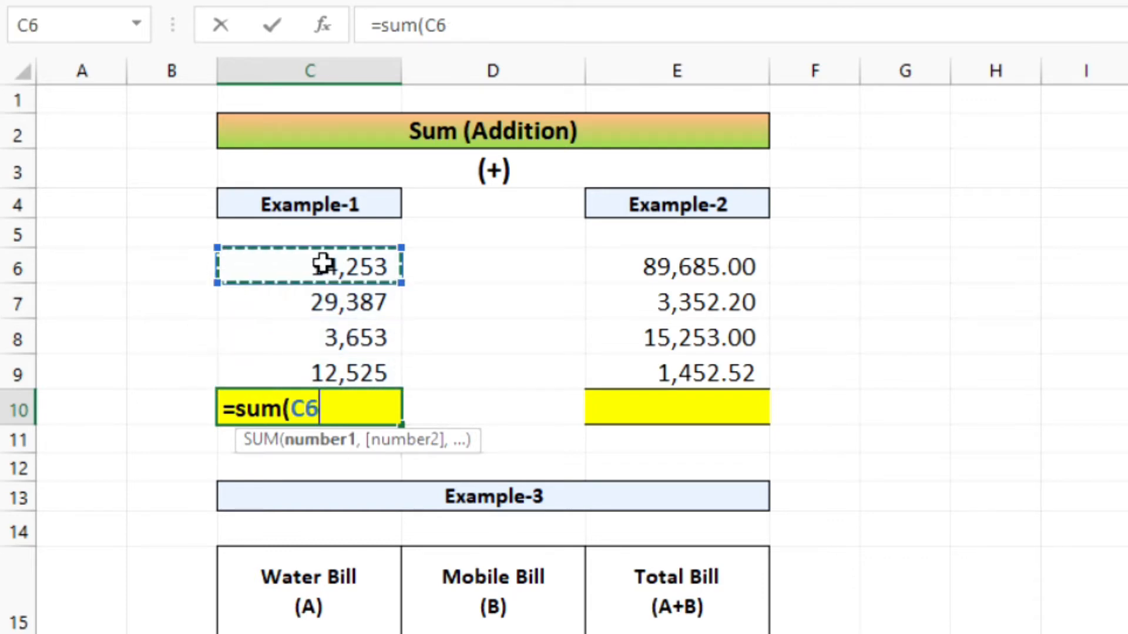
{"action": "left_click_drag", "start_coordinate": [322, 263], "coordinate": [326, 369]}
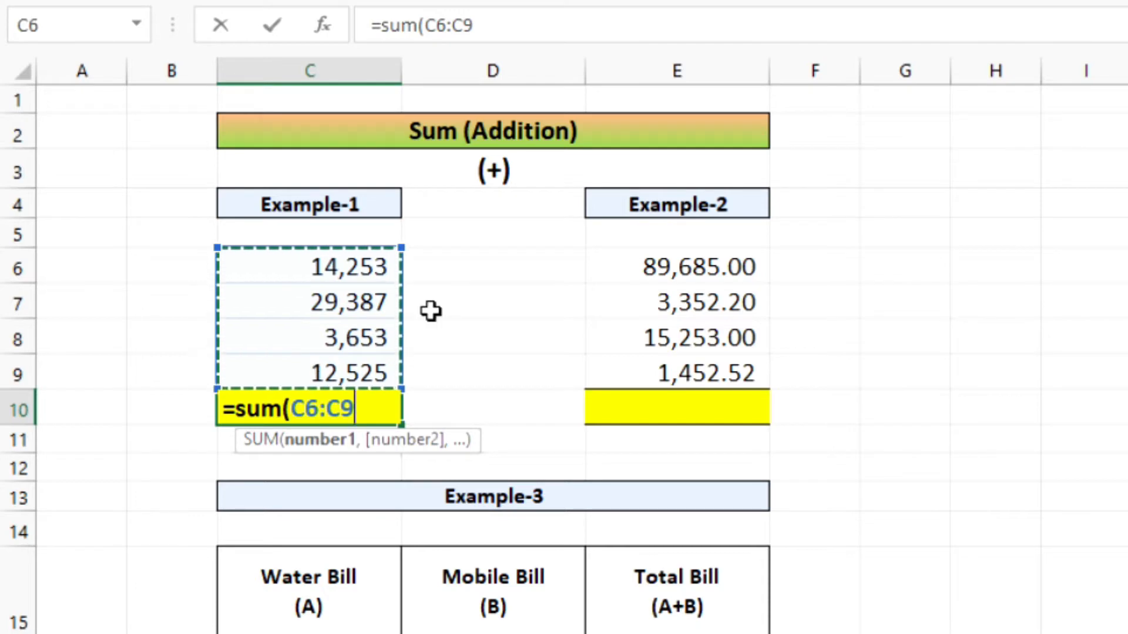
{"action": "type", "text": ")"}
{"action": "key", "text": "Return"}
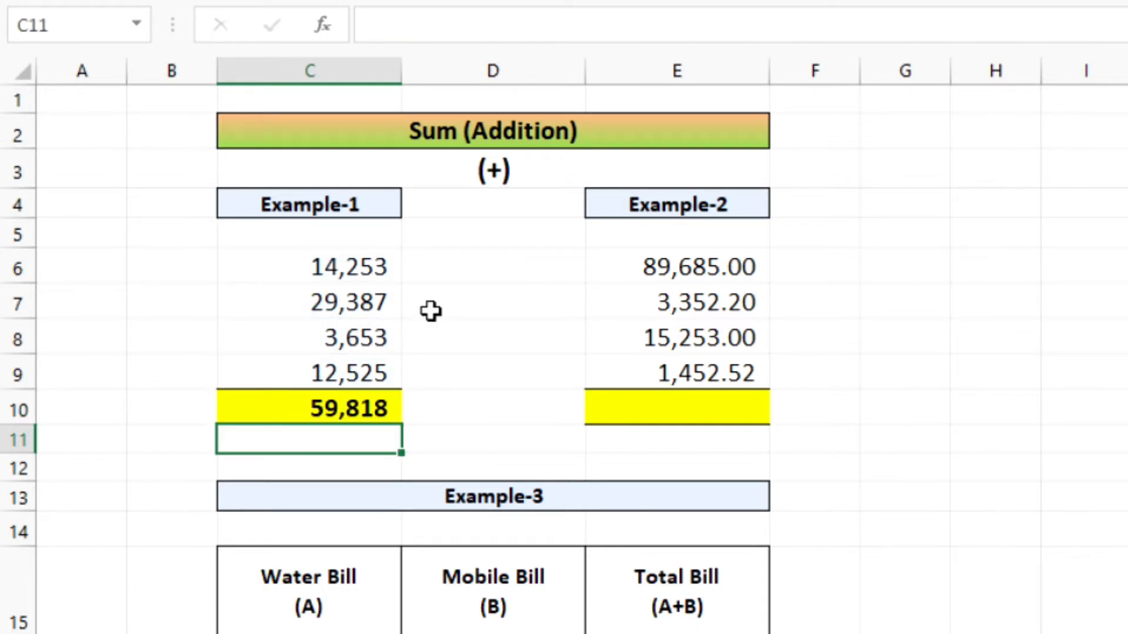
Review the Example-1 total in C10 and the individual figures in C6:C9 that it adds up.
{"action": "key", "text": "Up"}
{"action": "left_click_drag", "start_coordinate": [350, 268], "coordinate": [376, 374]}
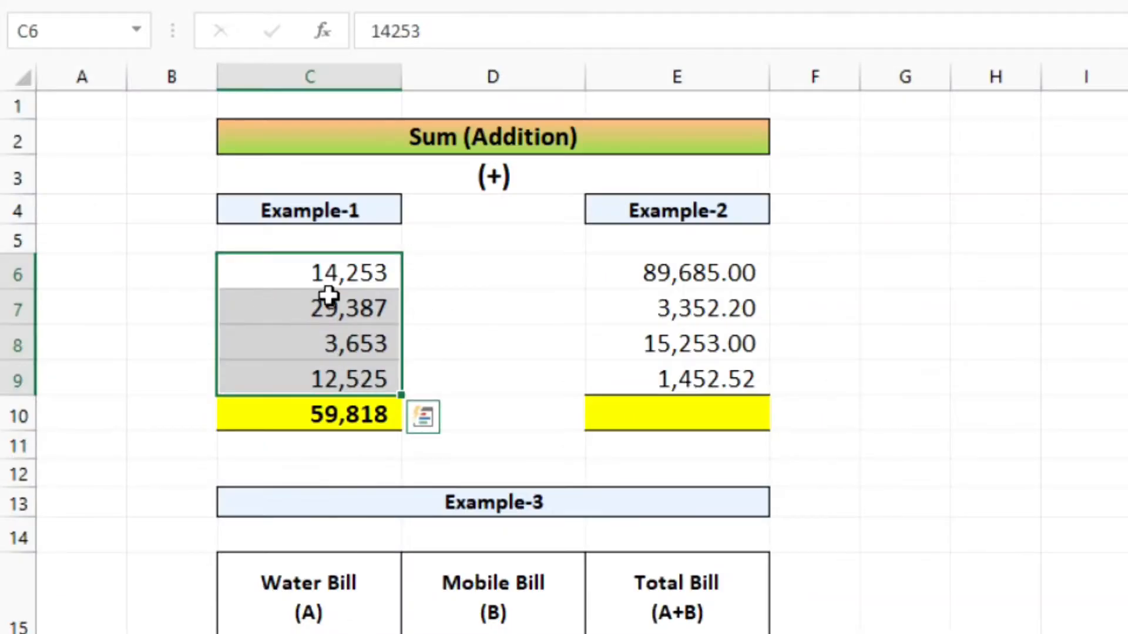
{"action": "left_click", "coordinate": [173, 258]}
{"action": "left_click", "coordinate": [338, 306]}
{"action": "left_click", "coordinate": [338, 344]}
{"action": "left_click", "coordinate": [339, 366]}
{"action": "left_click", "coordinate": [369, 298]}
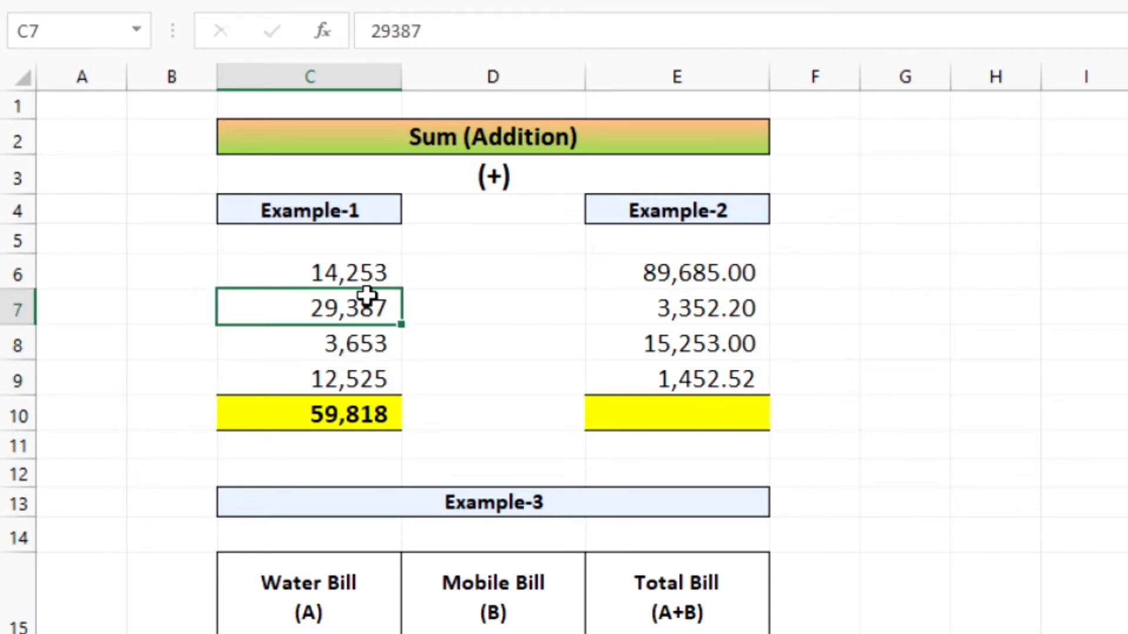
{"action": "left_click", "coordinate": [367, 271]}
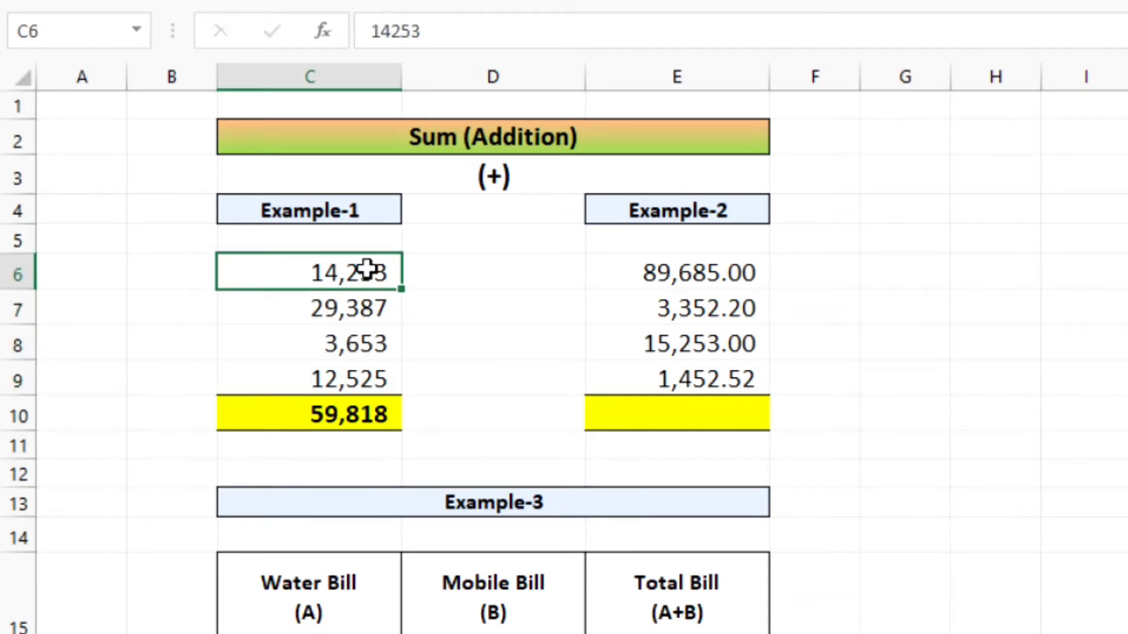
Examine the Example-2 figures in E6:E9, including their decimal places.
{"action": "left_click", "coordinate": [685, 208]}
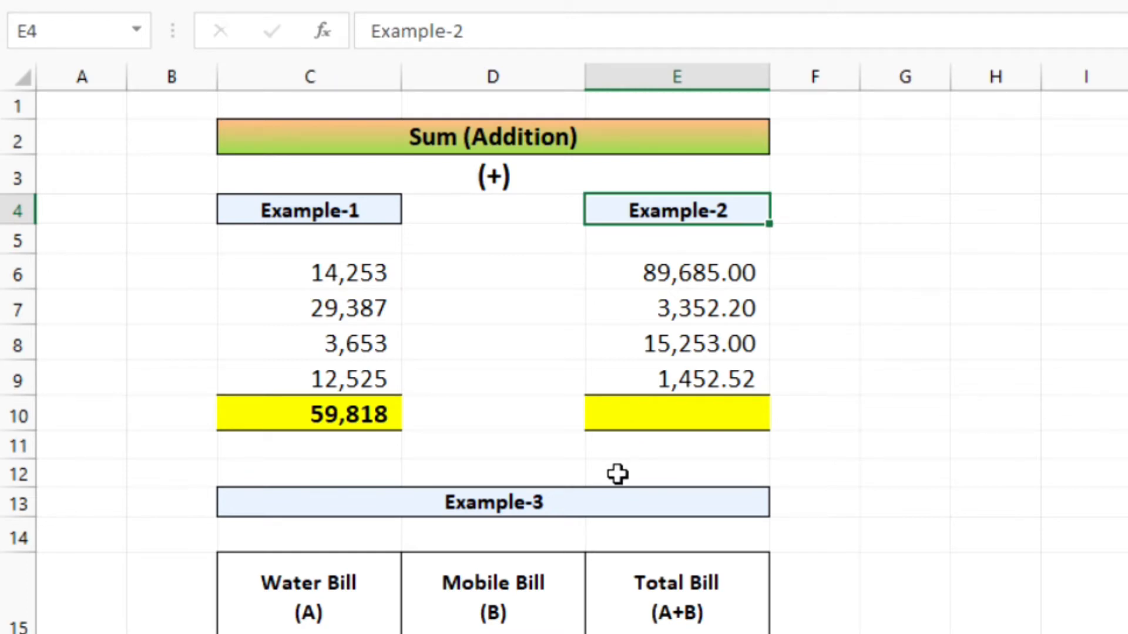
{"action": "left_click", "coordinate": [685, 274]}
{"action": "left_click", "coordinate": [684, 306]}
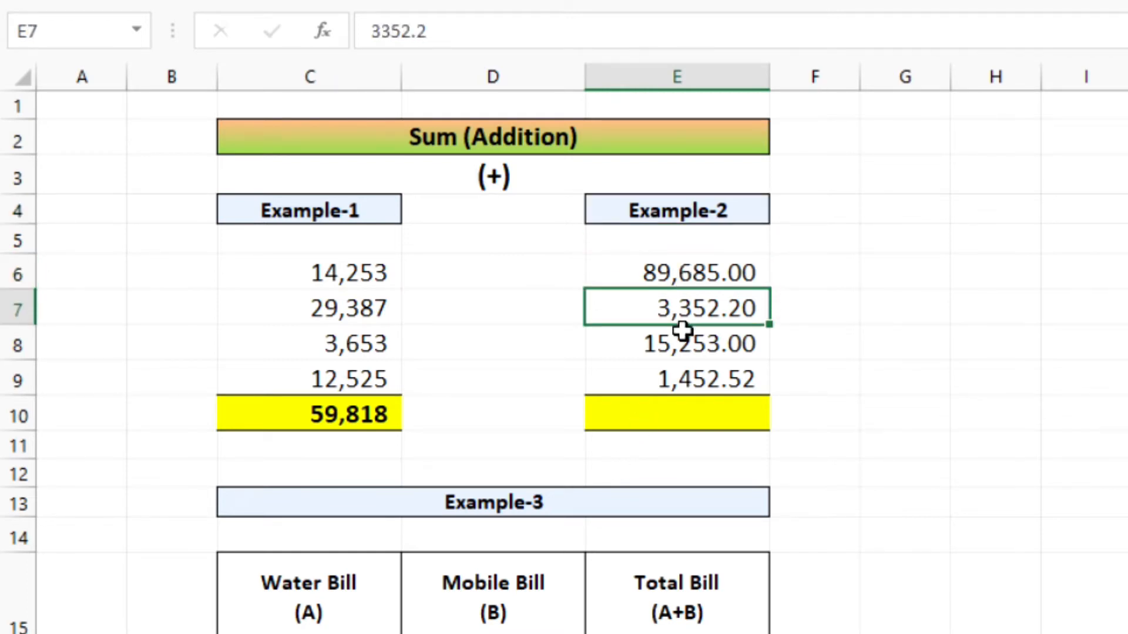
{"action": "left_click", "coordinate": [683, 344]}
{"action": "double_click", "coordinate": [732, 308]}
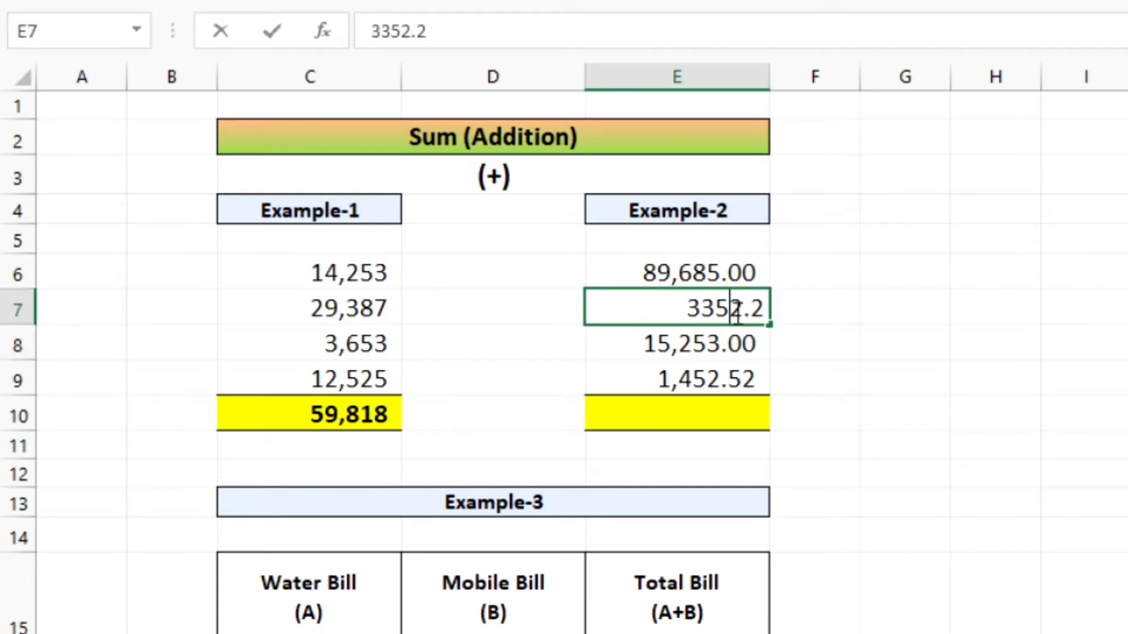
{"action": "left_click", "coordinate": [858, 356]}
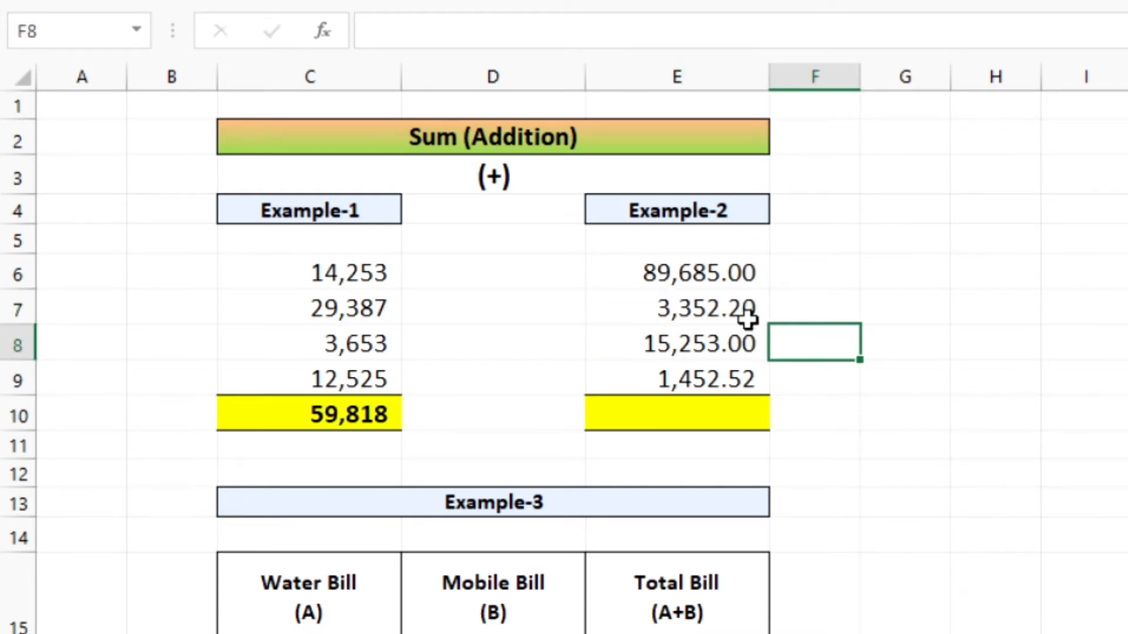
{"action": "left_click", "coordinate": [752, 274]}
{"action": "key", "text": "Down"}
{"action": "key", "text": "Down"}
{"action": "key", "text": "Down"}
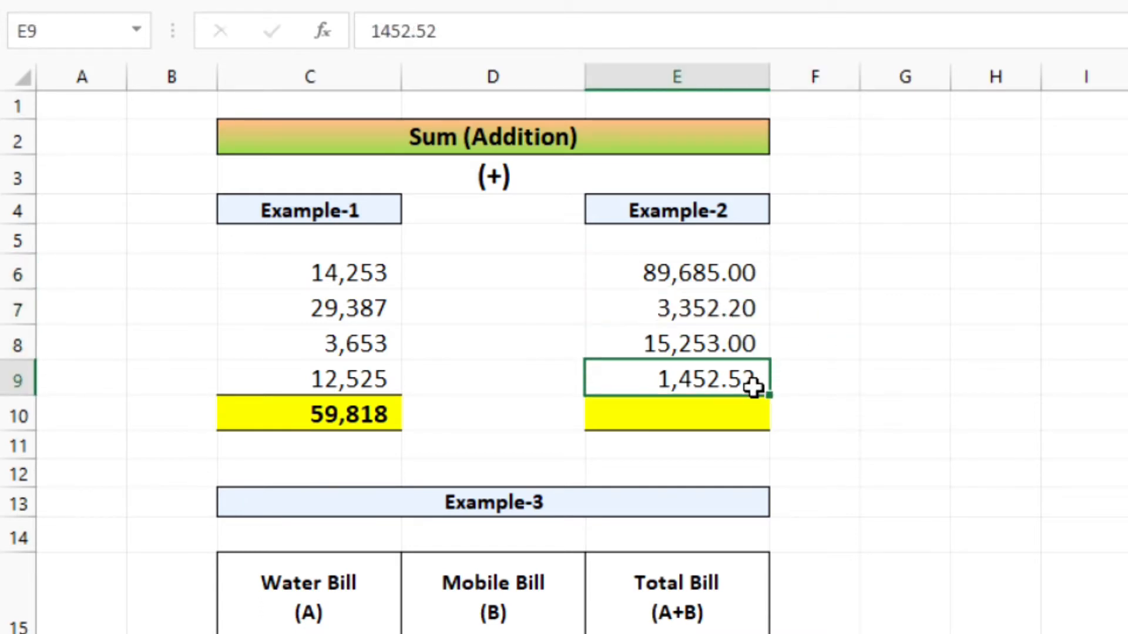
{"action": "left_click_drag", "start_coordinate": [733, 271], "coordinate": [732, 382]}
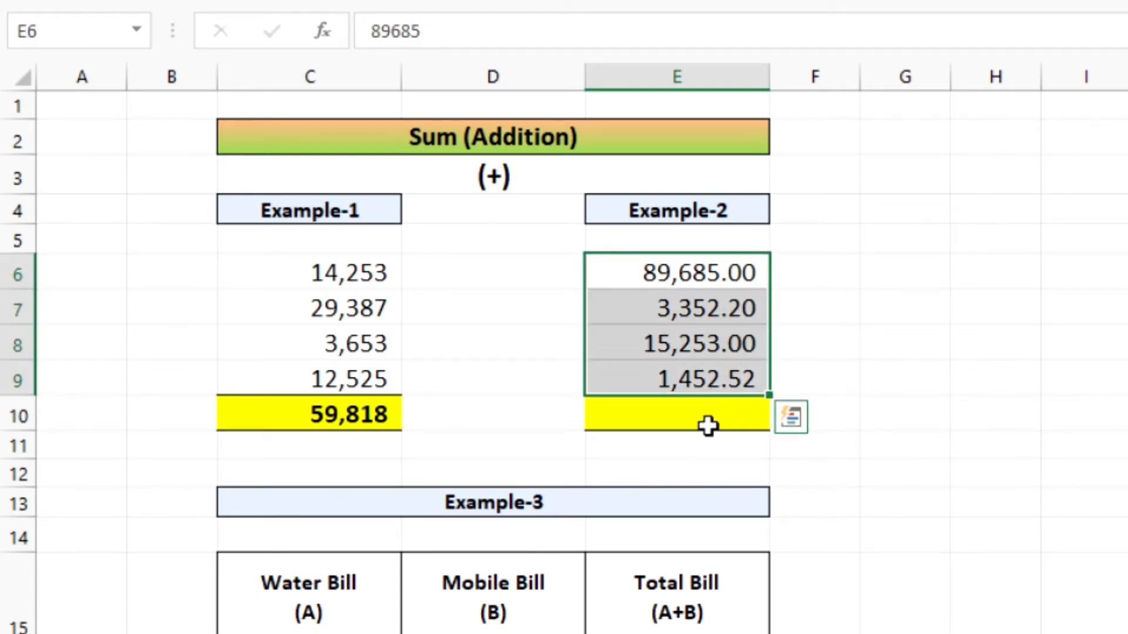
Enter the formula =E6+E7+E8+E9 in E10 to total the Example-2 figures.
{"action": "left_click", "coordinate": [708, 425]}
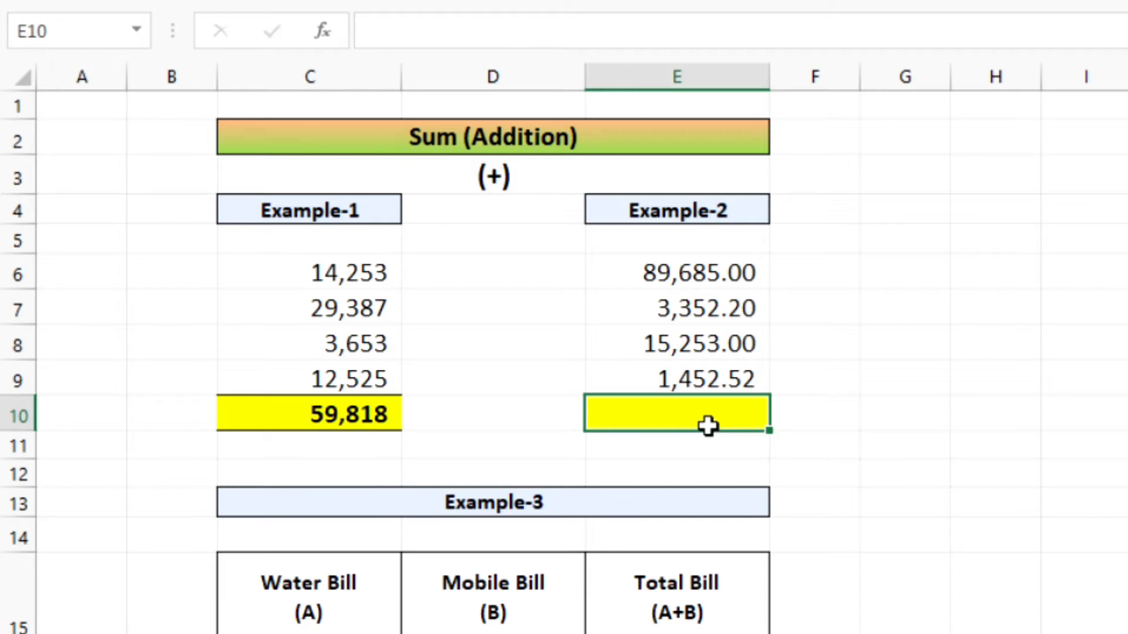
{"action": "type", "text": "="}
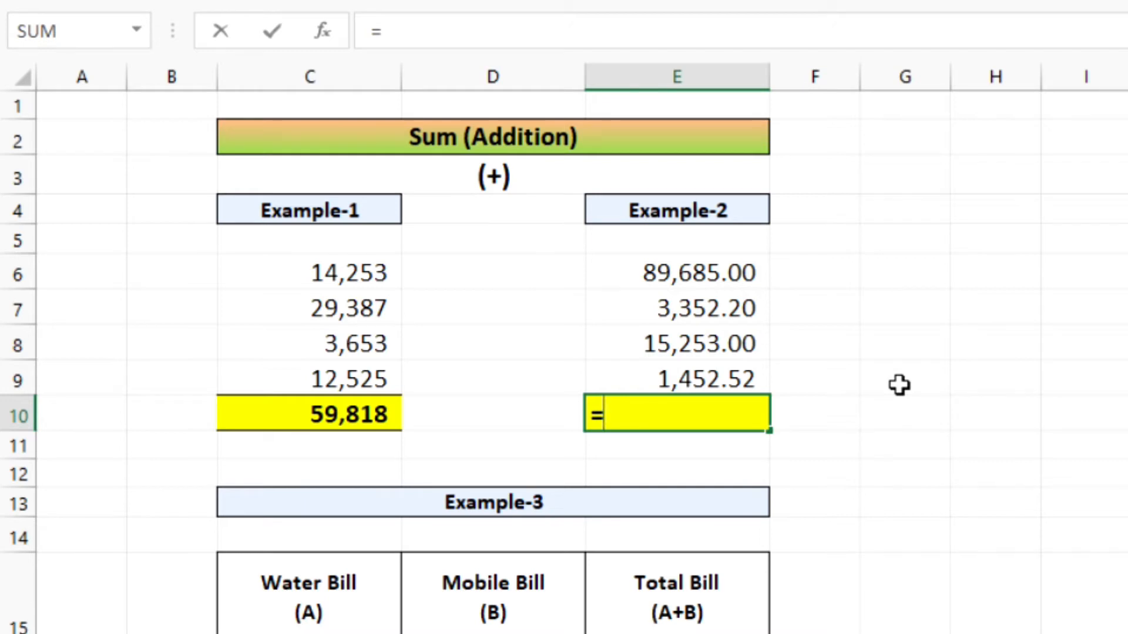
{"action": "key", "text": "Up"}
{"action": "key", "text": "Up"}
{"action": "key", "text": "Up"}
{"action": "key", "text": "Up"}
{"action": "type", "text": "+"}
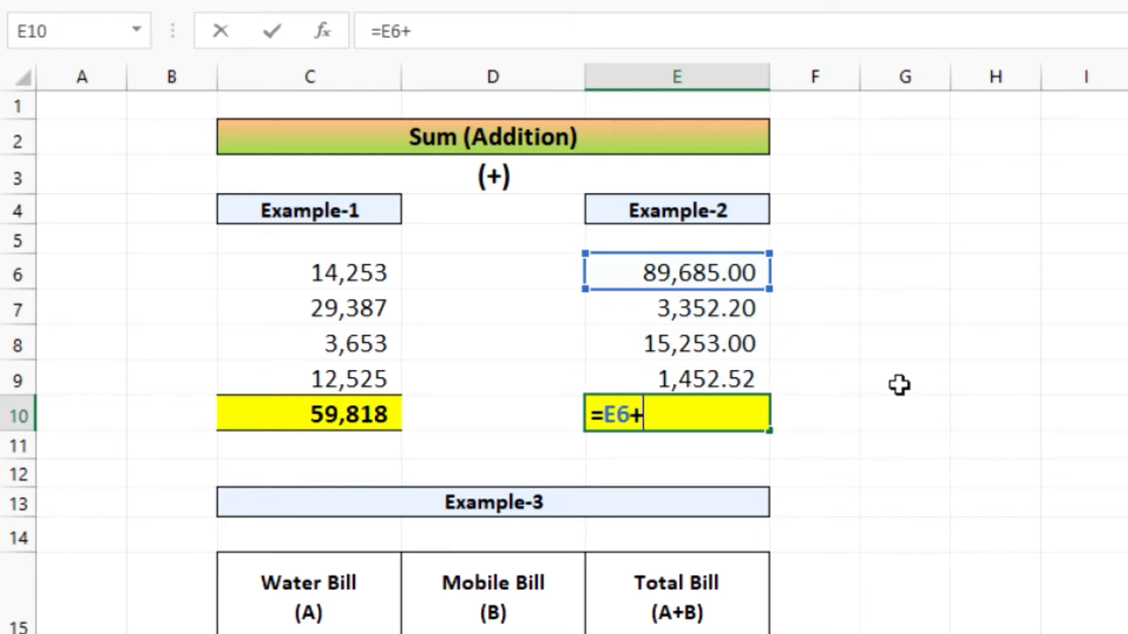
{"action": "key", "text": "Up"}
{"action": "key", "text": "Up"}
{"action": "key", "text": "Up"}
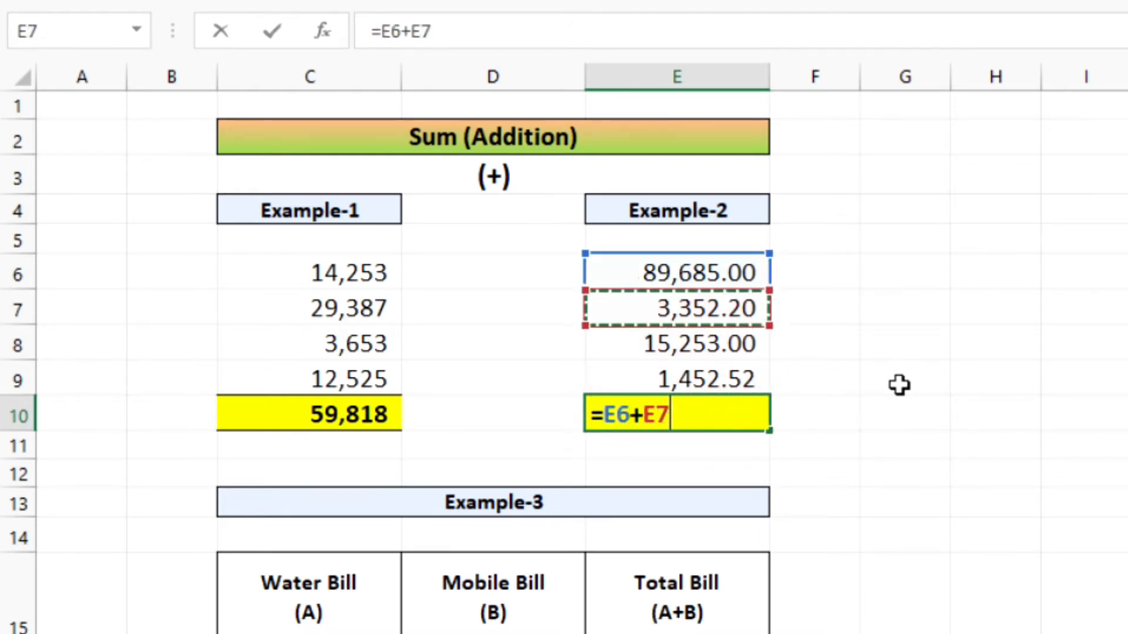
{"action": "type", "text": "+"}
{"action": "key", "text": "Up"}
{"action": "key", "text": "Up"}
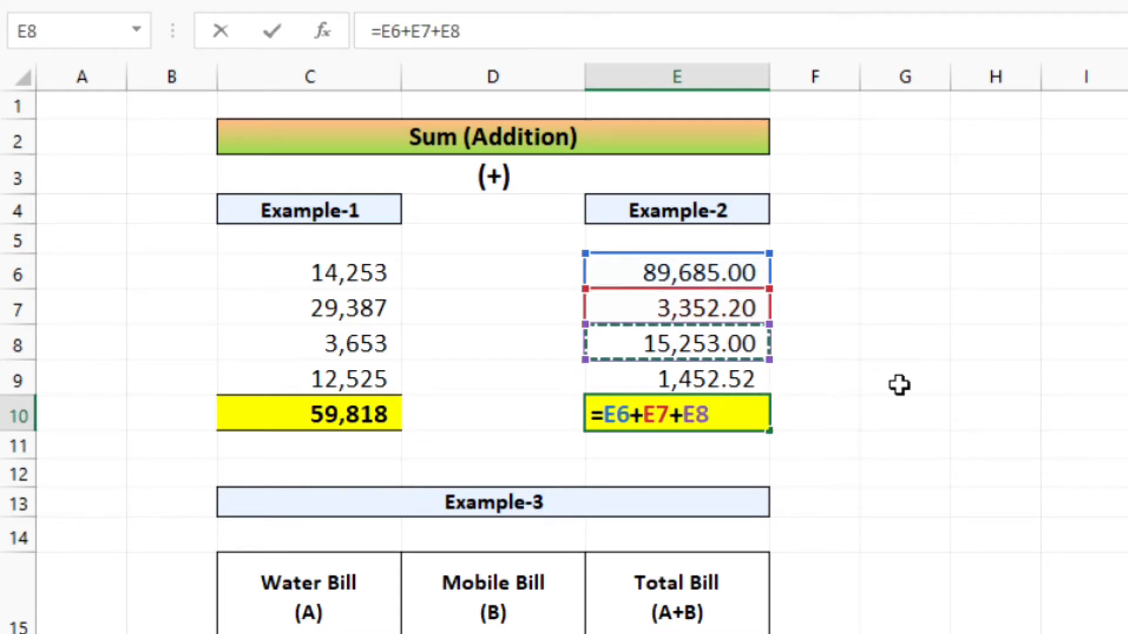
{"action": "type", "text": "+"}
{"action": "key", "text": "Up"}
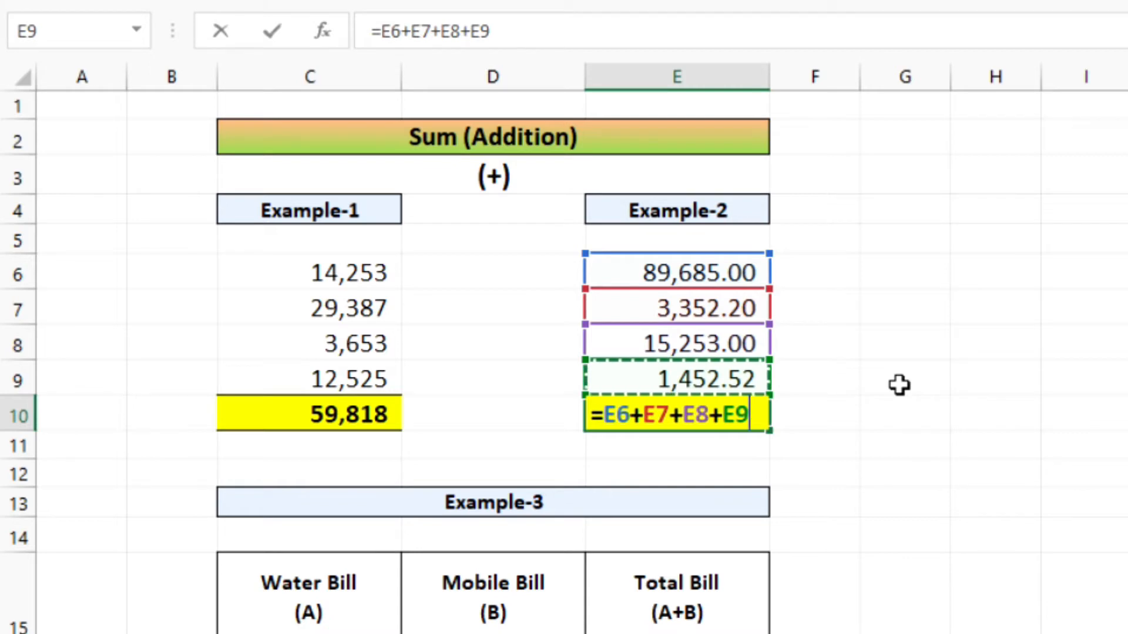
{"action": "key", "text": "Return"}
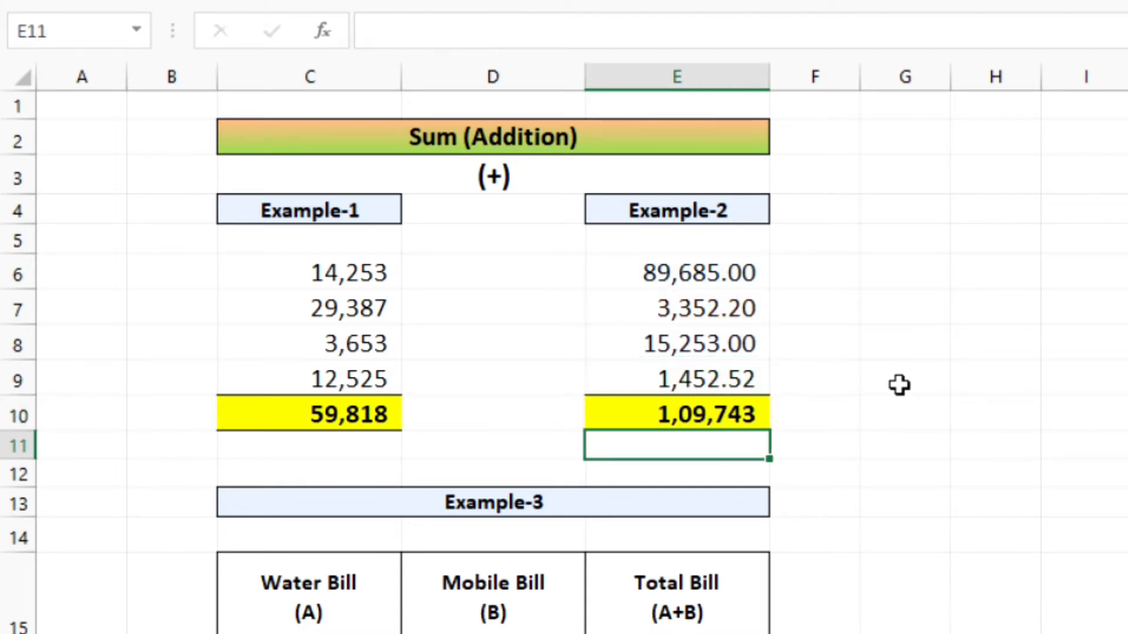
Show the Example-2 total in E10 with two decimal places and compare it with the figures in E6:E9.
{"action": "key", "text": "Up"}
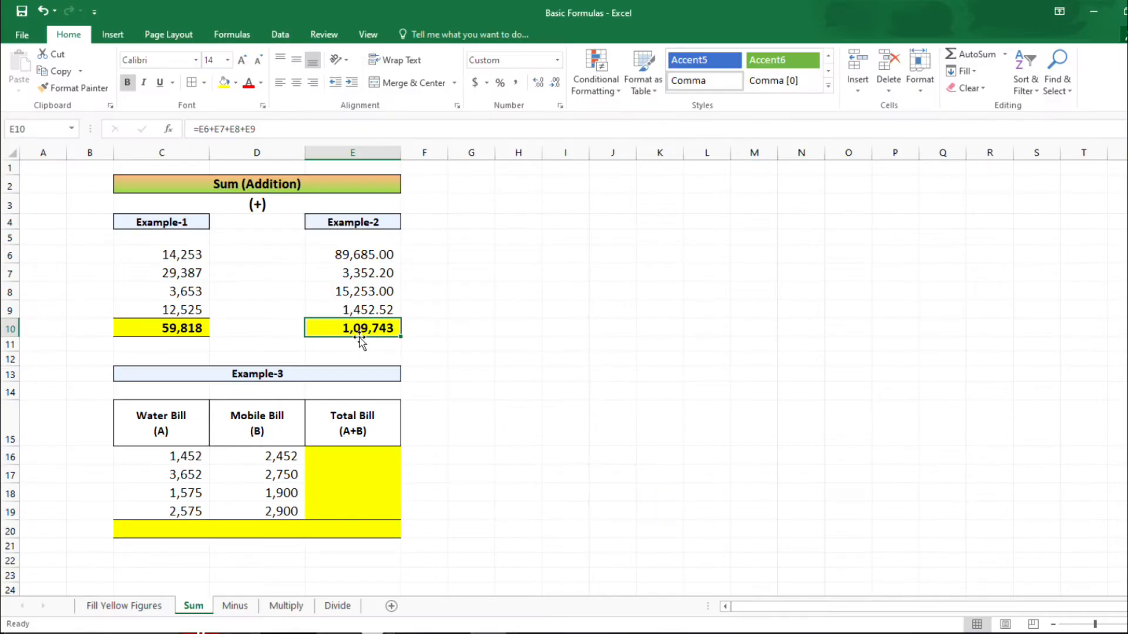
{"action": "left_click", "coordinate": [537, 90]}
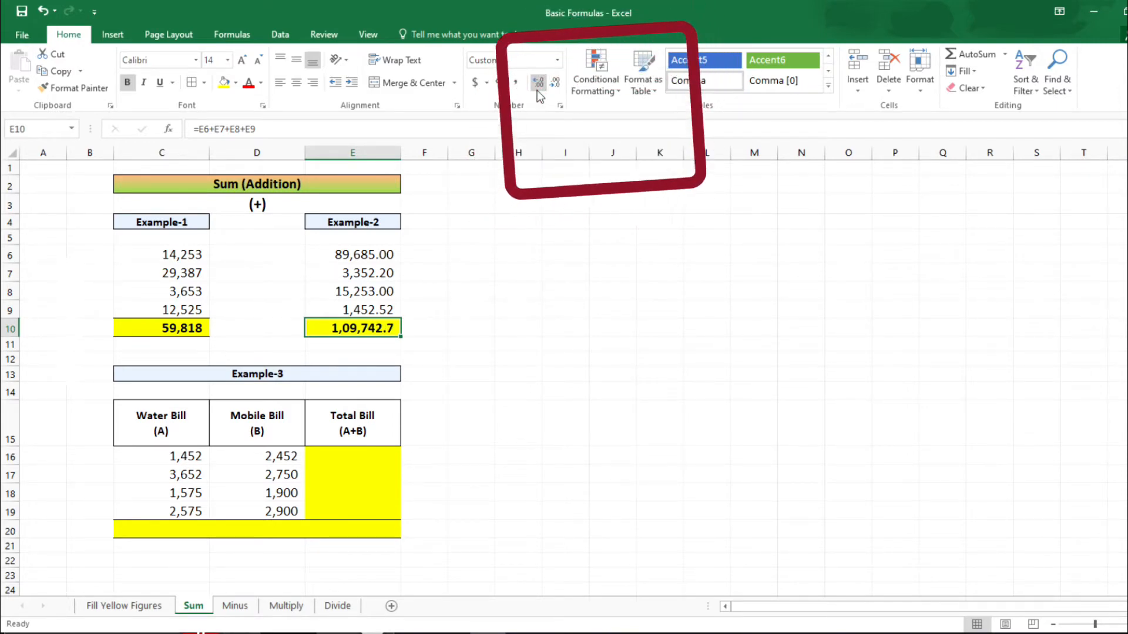
{"action": "left_click", "coordinate": [537, 91]}
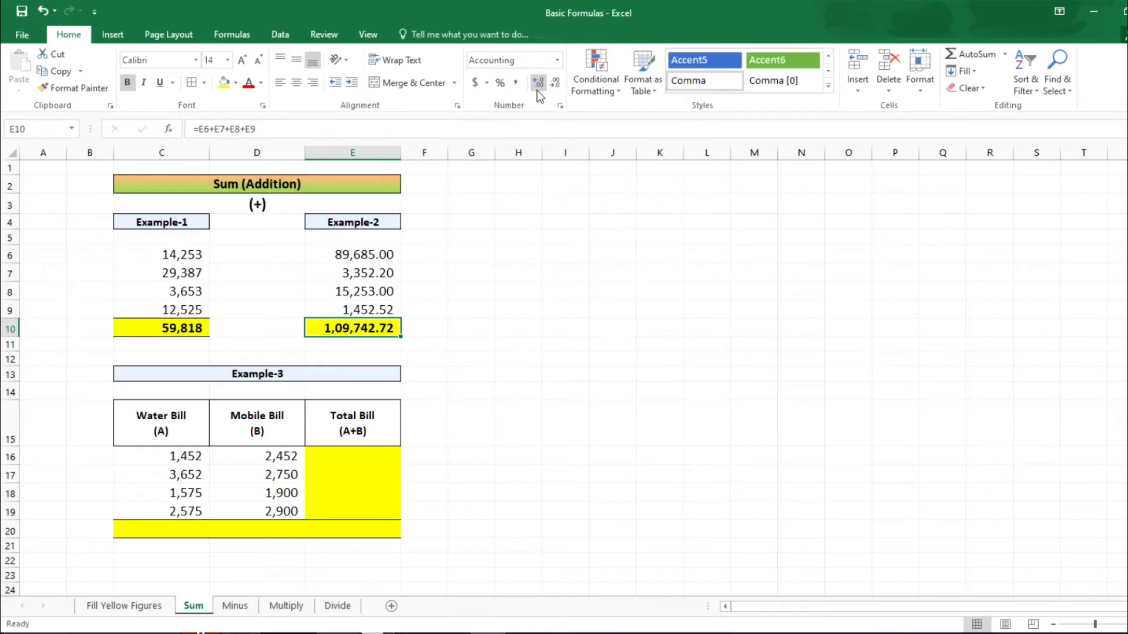
{"action": "left_click_drag", "start_coordinate": [353, 255], "coordinate": [352, 309]}
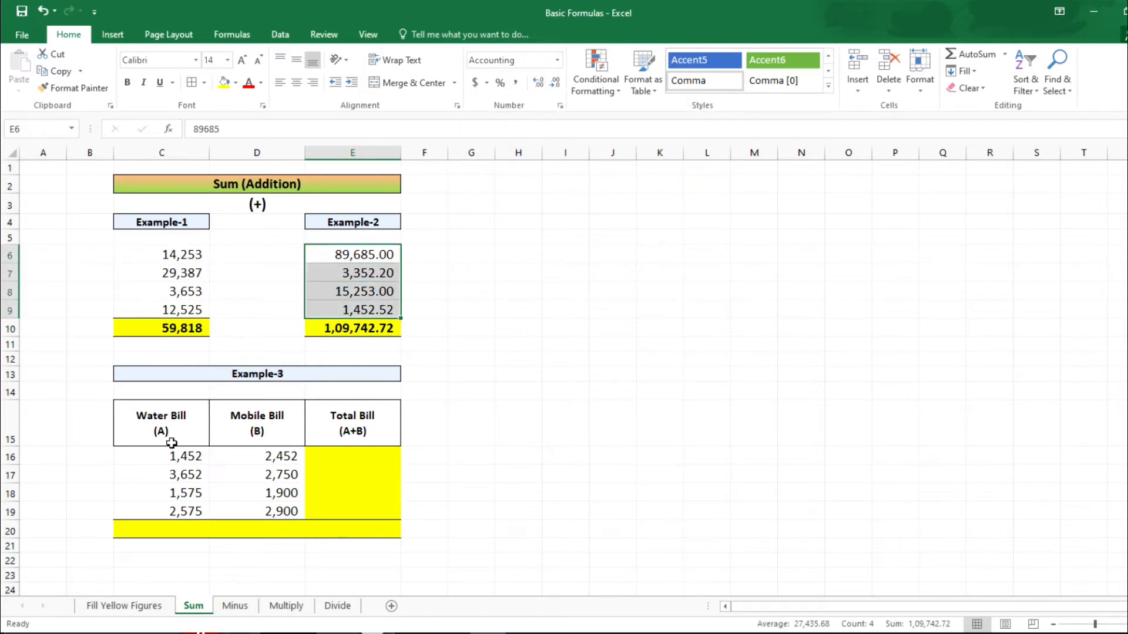
Look over the Example-3 table's Water Bill, Mobile Bill and Total Bill headings and its first row of bills.
{"action": "left_click", "coordinate": [159, 432]}
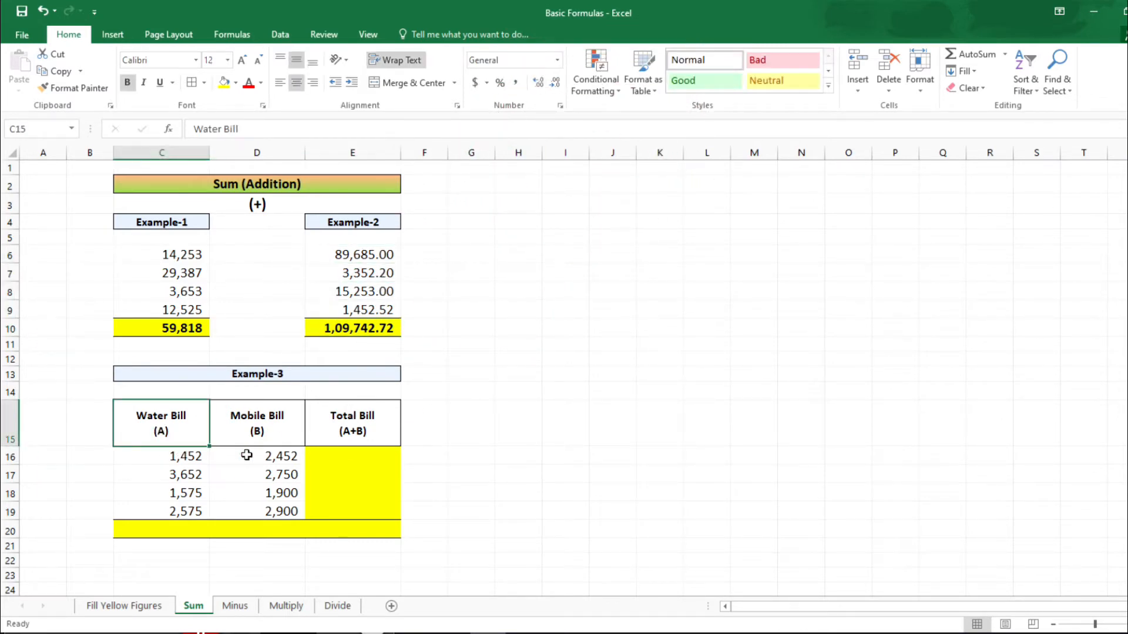
{"action": "left_click", "coordinate": [268, 375]}
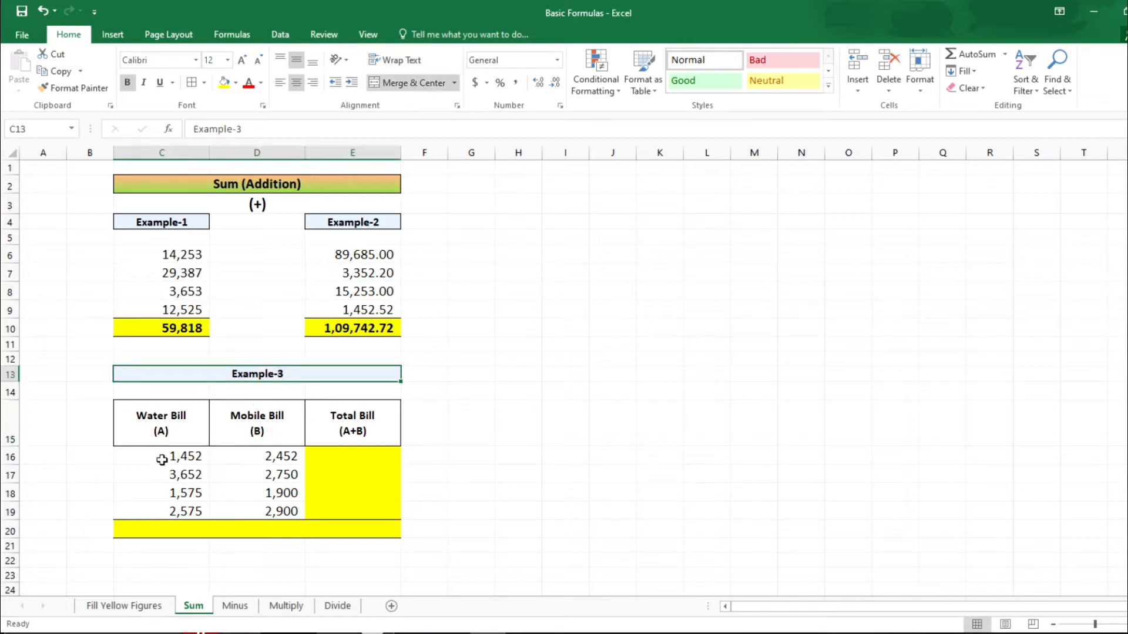
{"action": "left_click", "coordinate": [177, 429]}
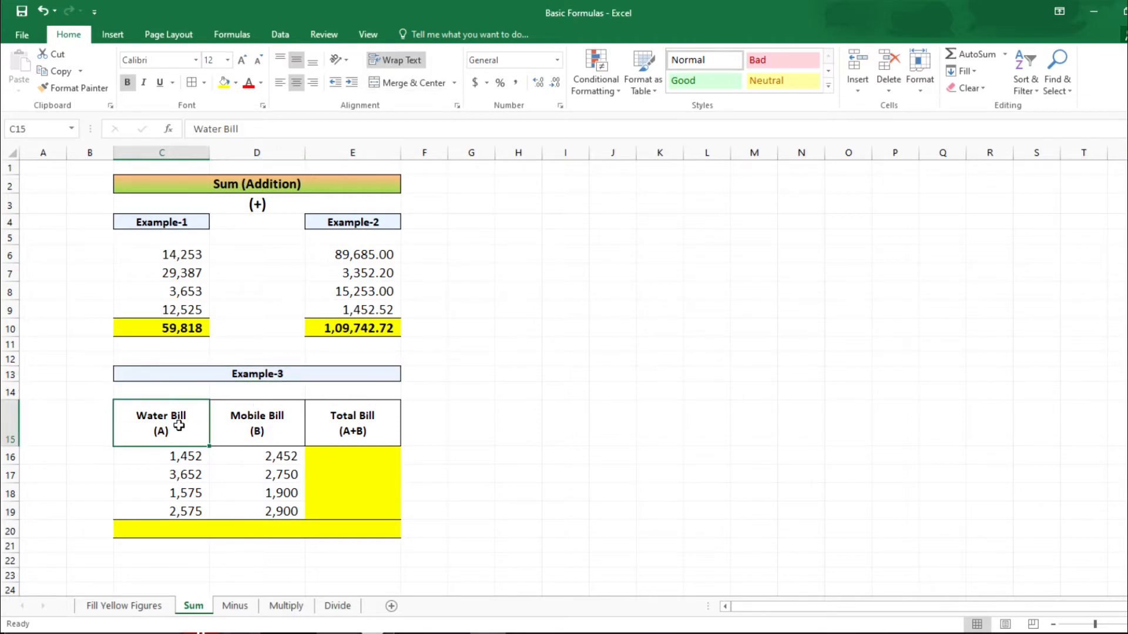
{"action": "left_click", "coordinate": [271, 432]}
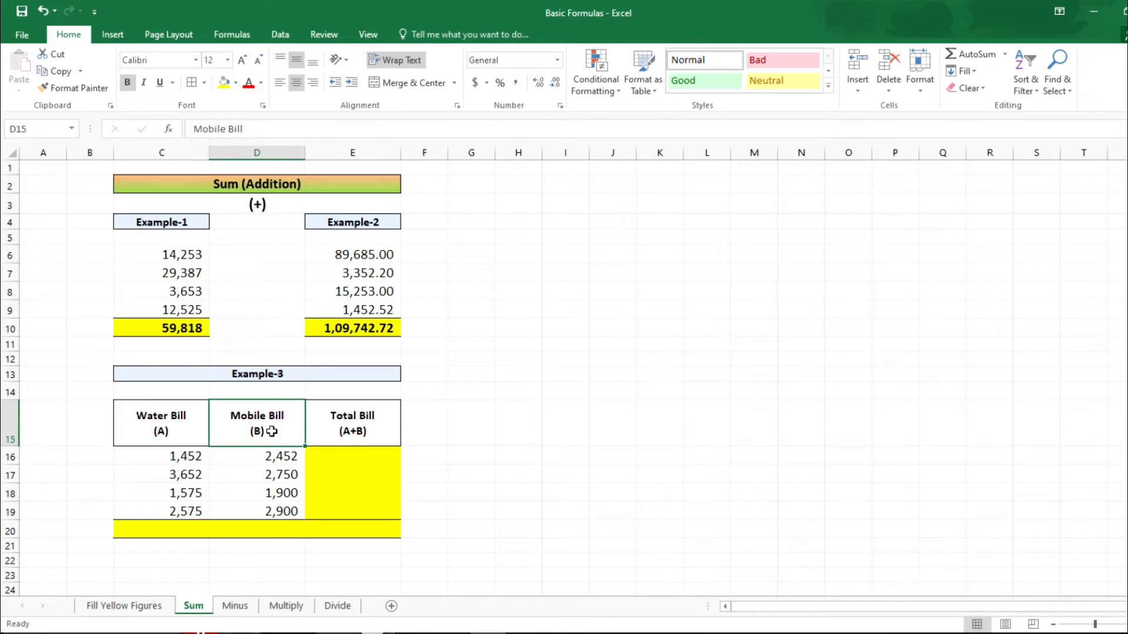
{"action": "left_click", "coordinate": [359, 435]}
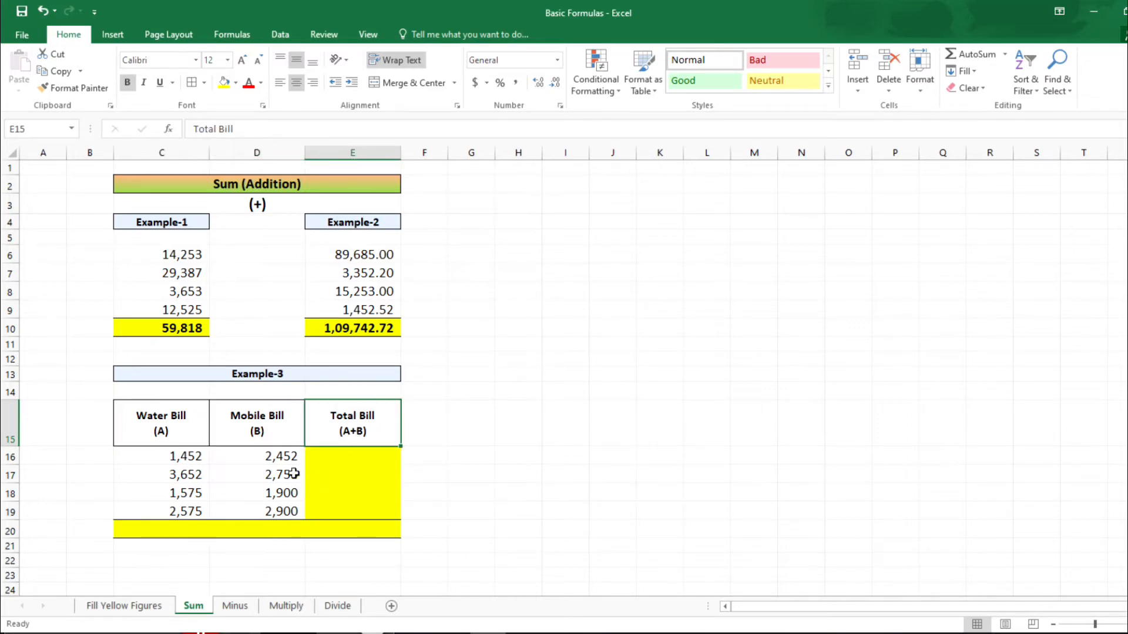
{"action": "left_click", "coordinate": [179, 461]}
{"action": "left_click", "coordinate": [256, 460]}
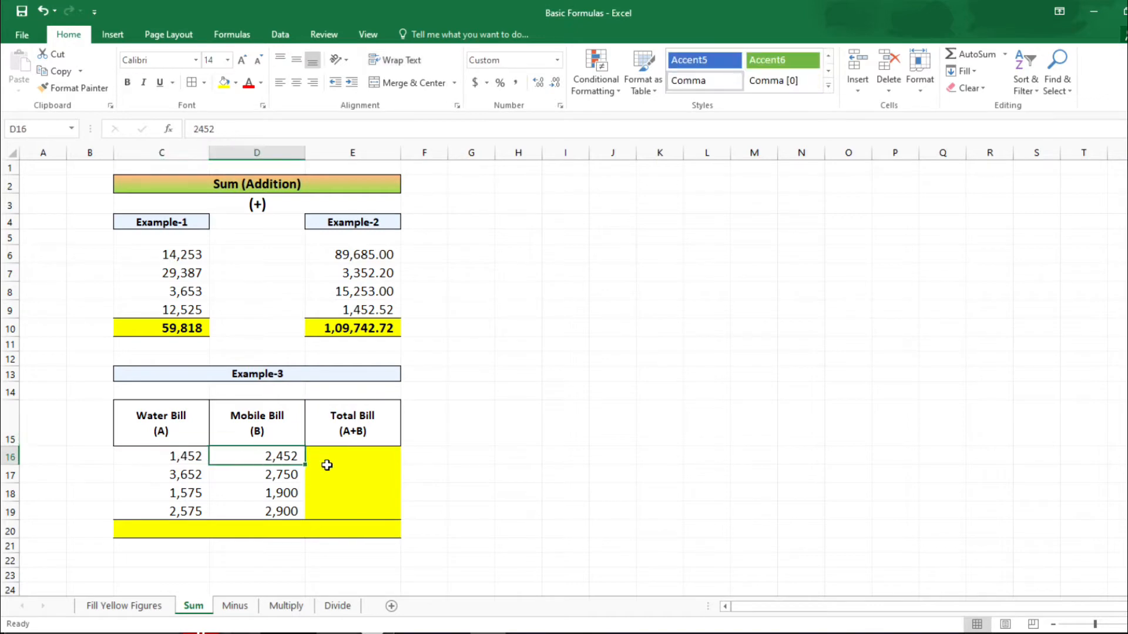
Use AutoSum in E16 to enter =SUM(C16:D16) as the first Total Bill.
{"action": "left_click", "coordinate": [349, 456]}
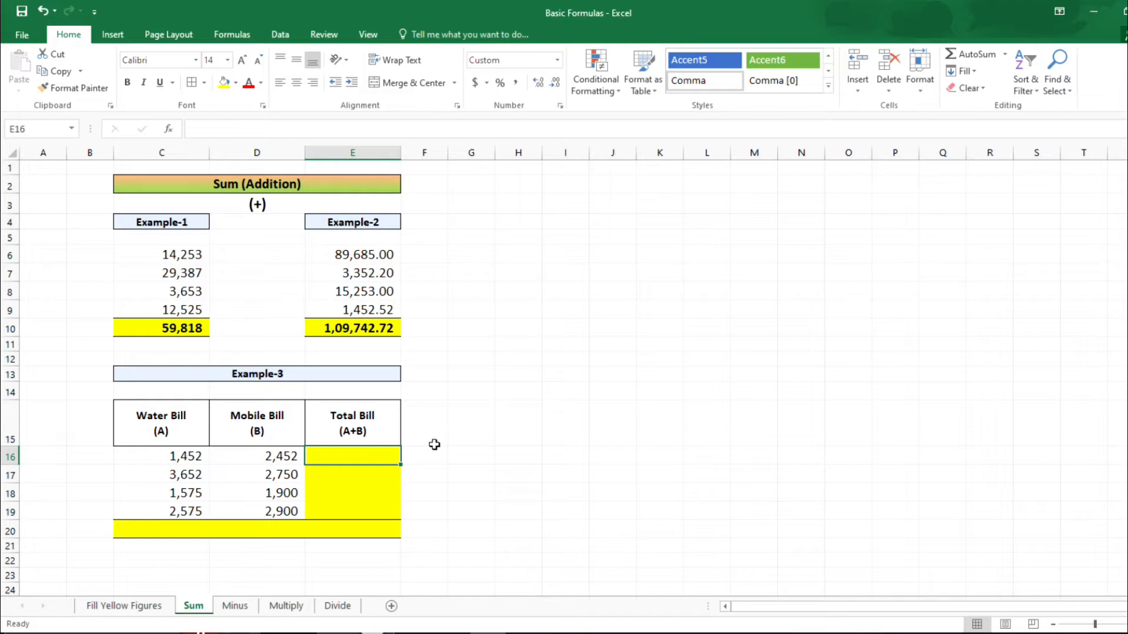
{"action": "key", "text": "alt+equal"}
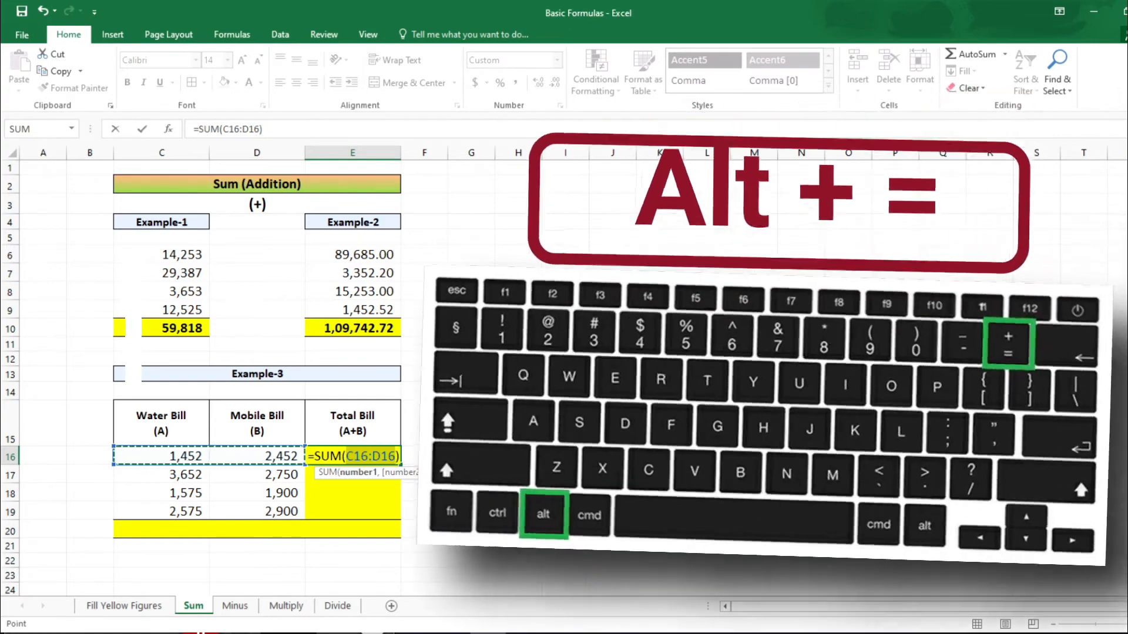
{"action": "key", "text": "Return"}
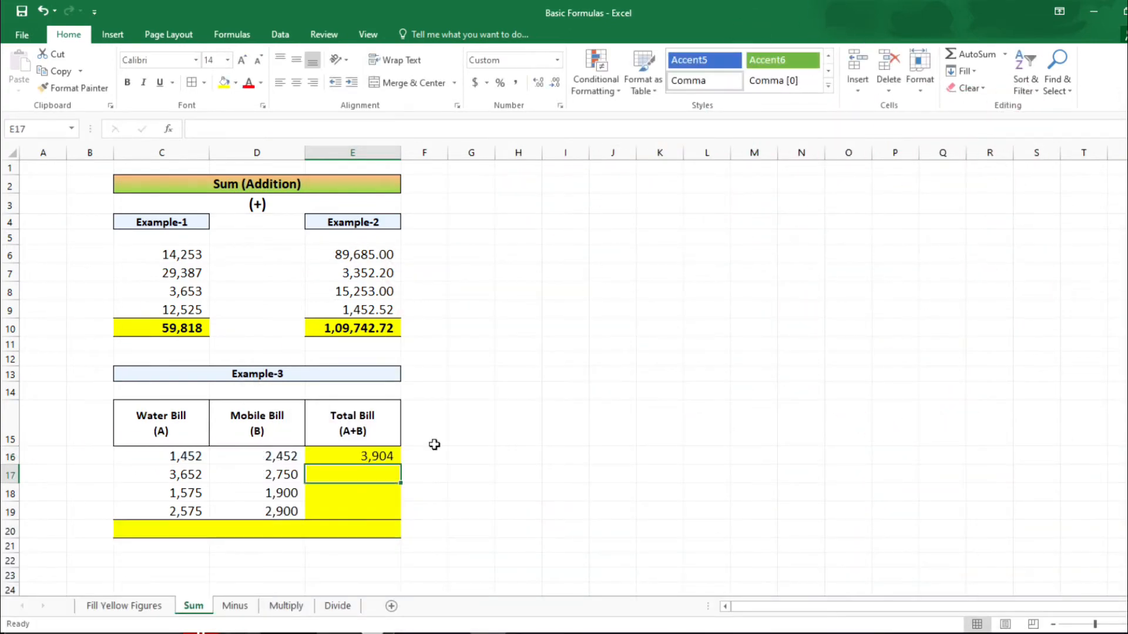
Review the Total Bill in E16 and the two bills in C16:D16 that it adds up.
{"action": "key", "text": "Up"}
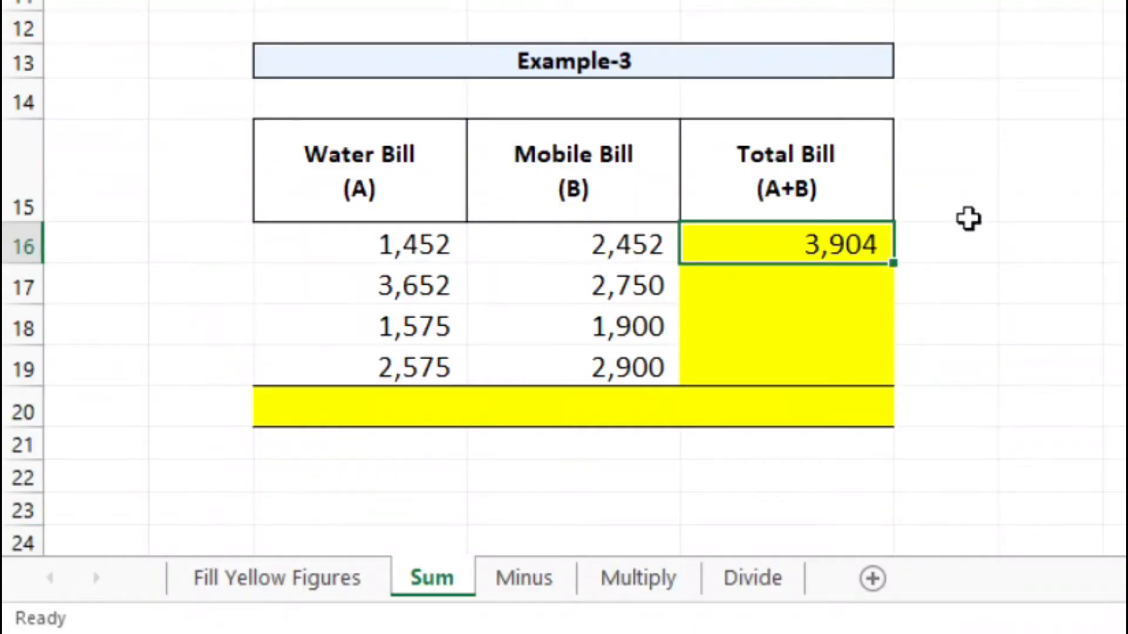
{"action": "key", "text": "Left"}
{"action": "key", "text": "Left"}
{"action": "key", "text": "shift+Right"}
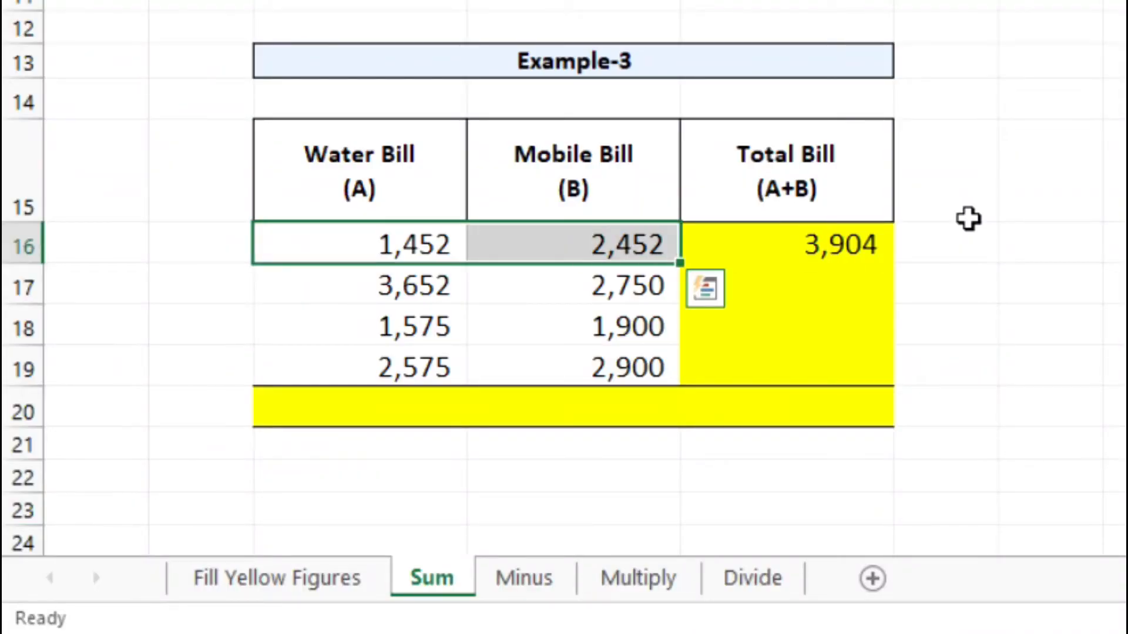
{"action": "key", "text": "Right"}
{"action": "key", "text": "Right"}
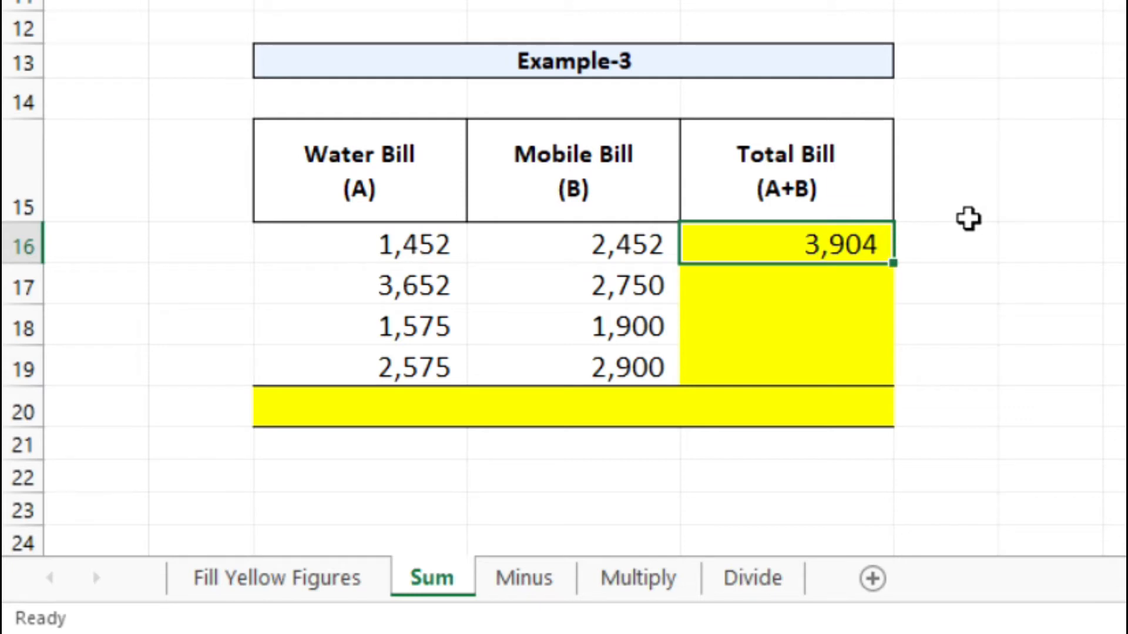
Fill the Total Bill formula from E16 down through E19.
{"action": "key", "text": "Down"}
{"action": "key", "text": "Up"}
{"action": "left_click_drag", "start_coordinate": [897, 263], "coordinate": [897, 379]}
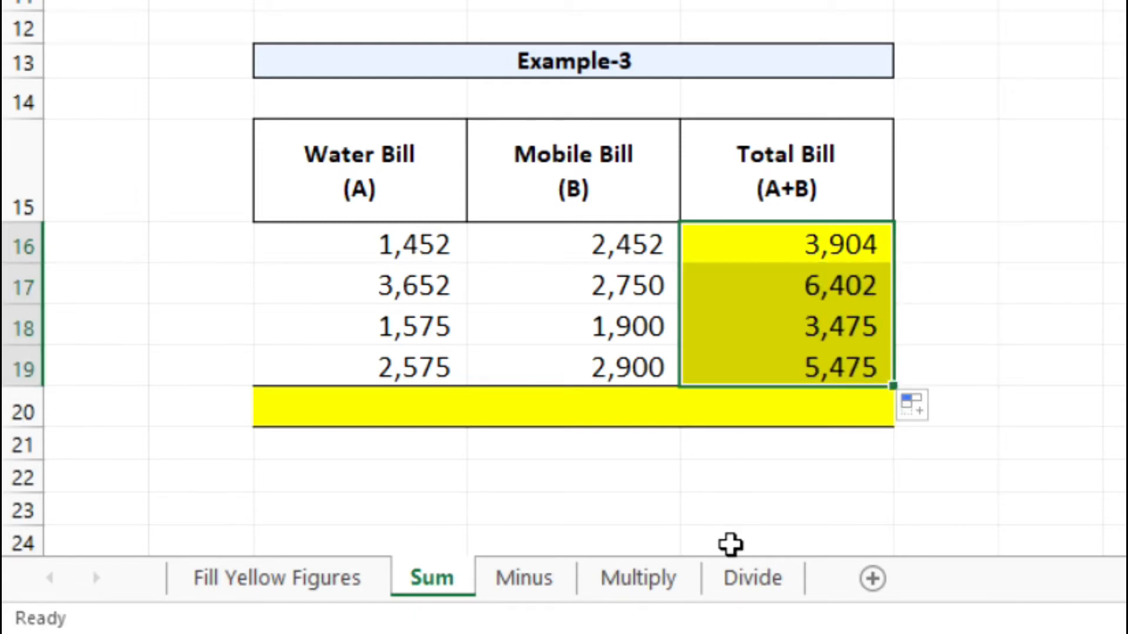
Check the filled Total Bill results in E16:E19 row by row.
{"action": "left_click", "coordinate": [748, 287]}
{"action": "left_click", "coordinate": [748, 330]}
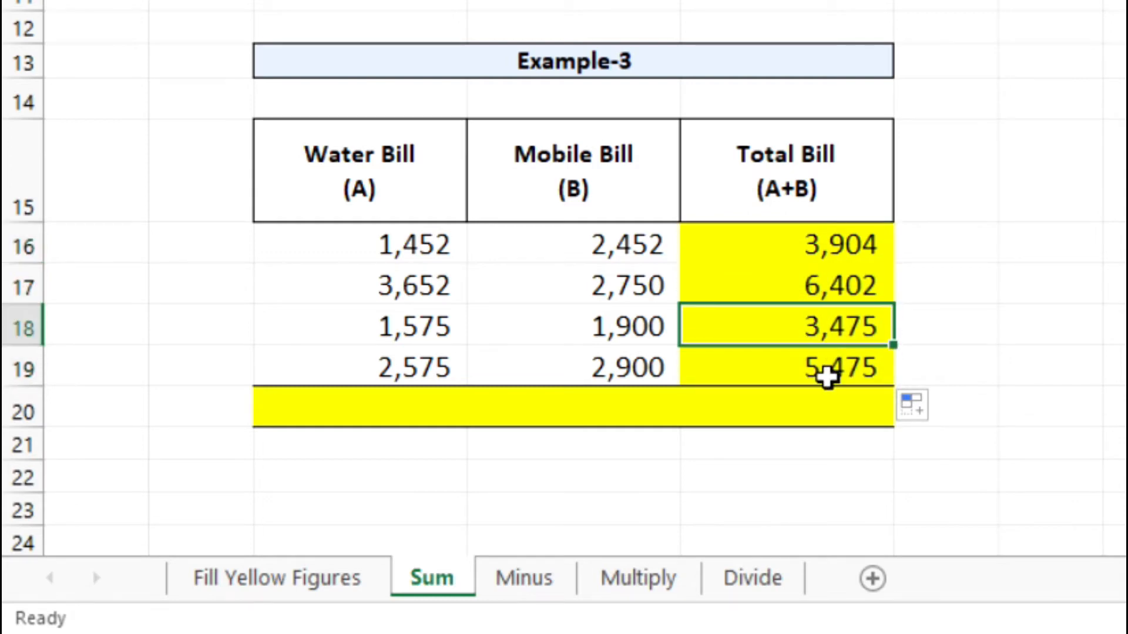
{"action": "left_click", "coordinate": [756, 372]}
{"action": "key", "text": "Up"}
{"action": "key", "text": "Up"}
{"action": "key", "text": "Up"}
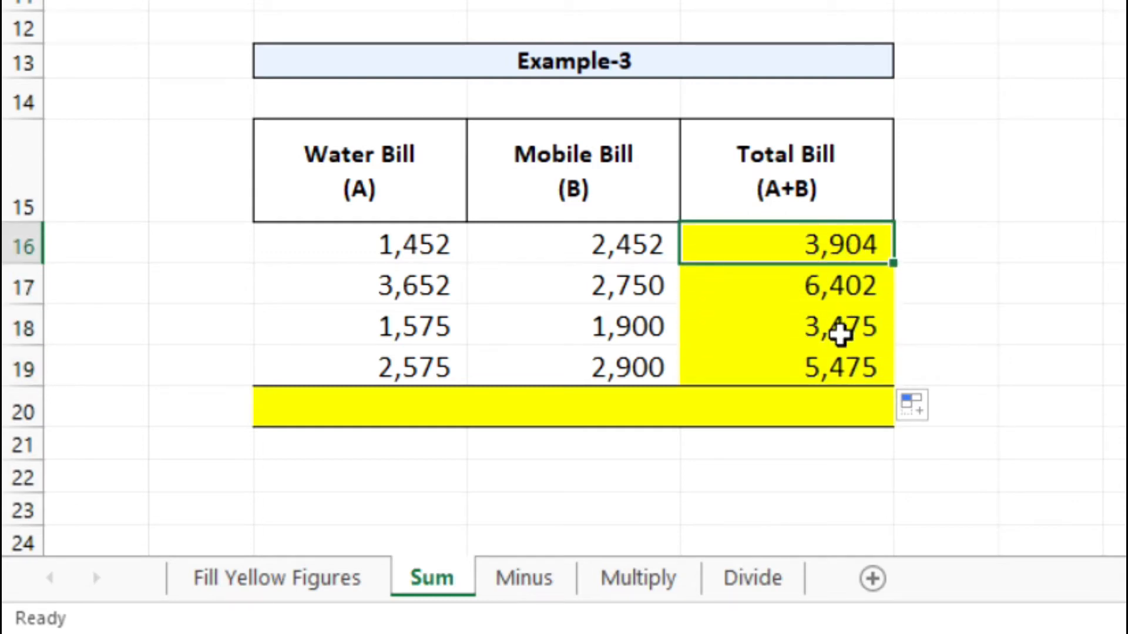
{"action": "left_click", "coordinate": [844, 290]}
{"action": "left_click", "coordinate": [847, 329]}
{"action": "left_click", "coordinate": [844, 370]}
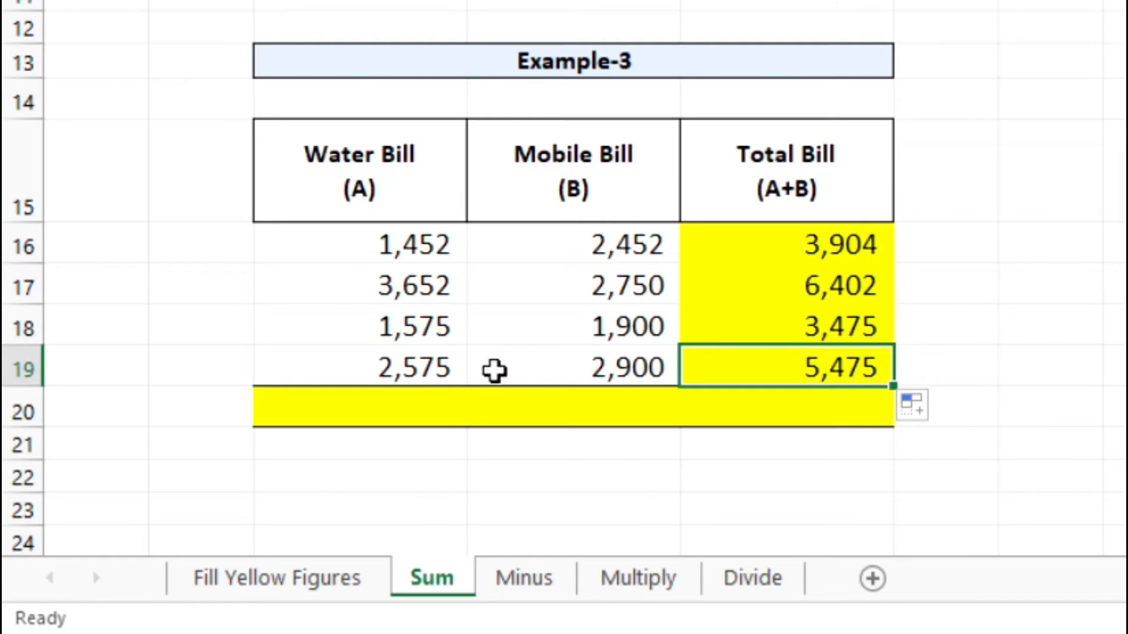
Use AutoSum in C20 to enter =SUM(C16:C19) as the Water Bill column total.
{"action": "key", "text": "Down"}
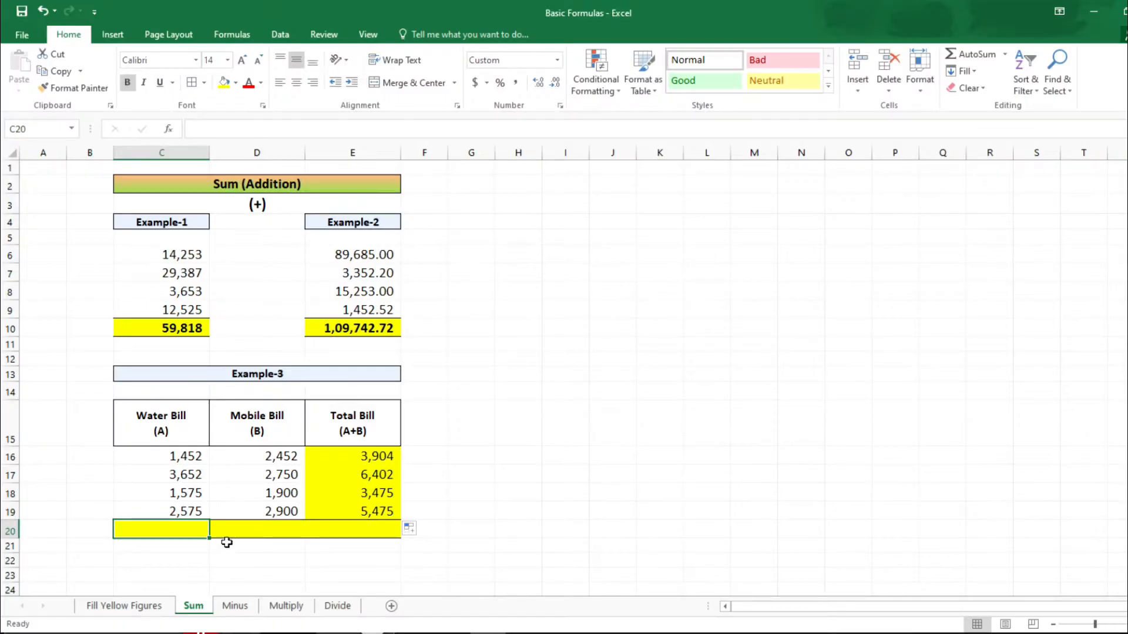
{"action": "key", "text": "alt+equal"}
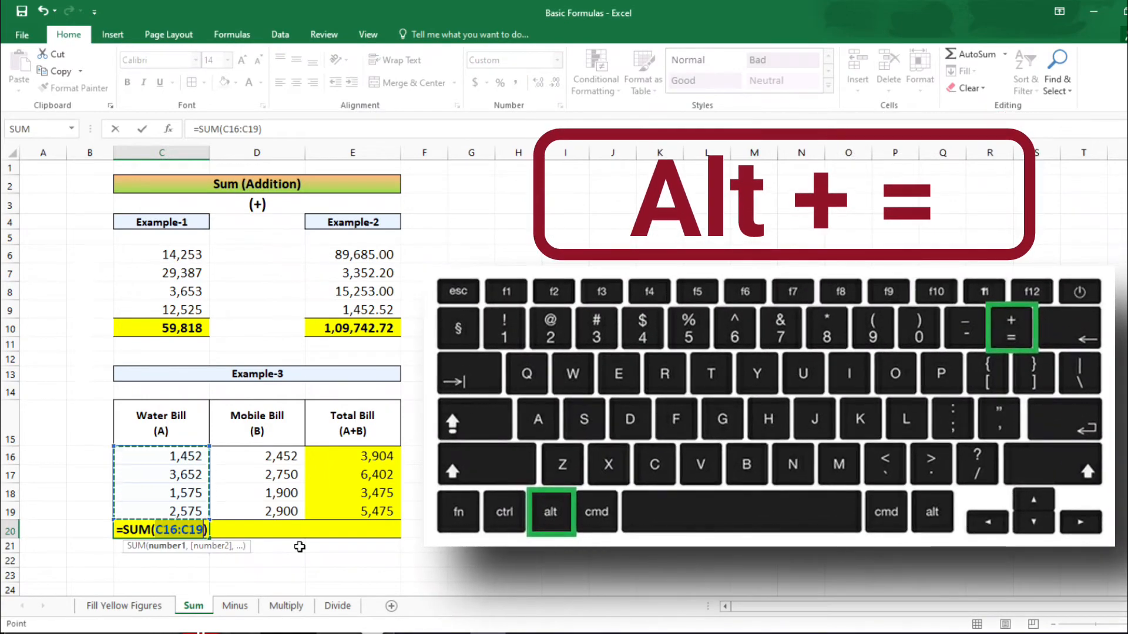
{"action": "key", "text": "Return"}
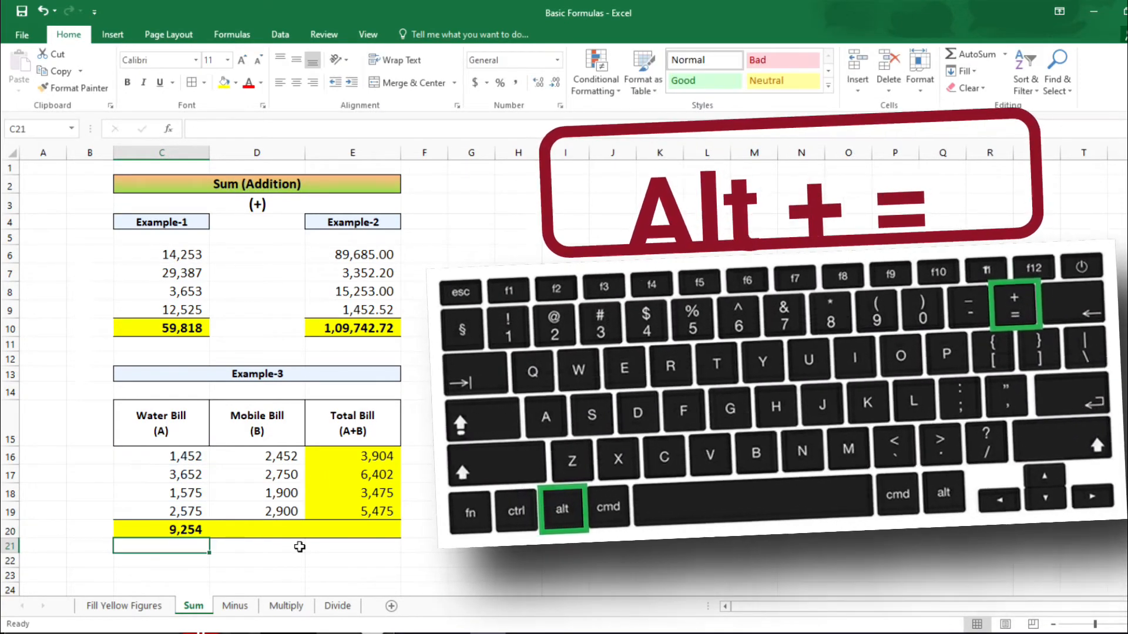
Copy the column total formula from C20 across to D20 and E20 by filling.
{"action": "key", "text": "Up"}
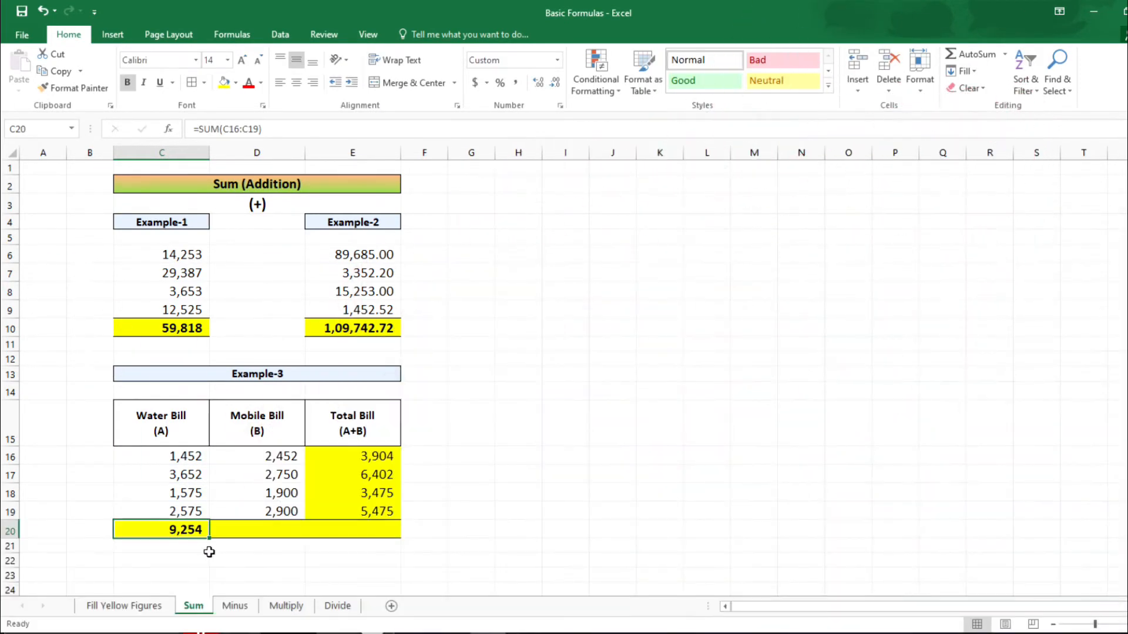
{"action": "left_click_drag", "start_coordinate": [212, 537], "coordinate": [376, 532]}
{"action": "left_click", "coordinate": [573, 494]}
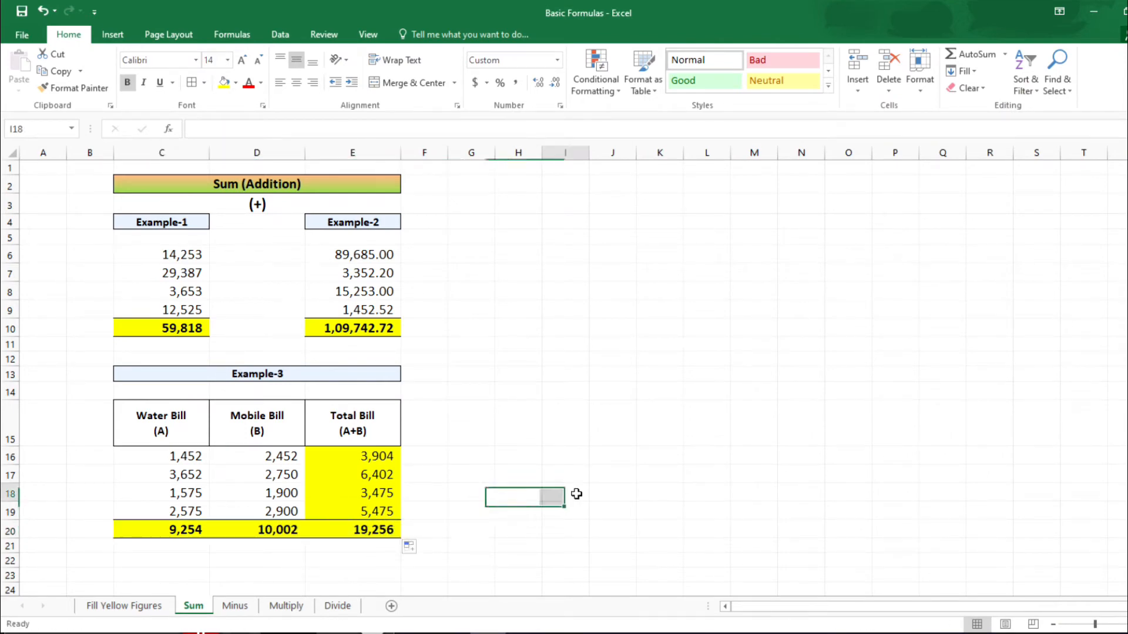
Inspect the SUM formulas and their referenced ranges in the column totals D20, C20 and E20.
{"action": "left_click", "coordinate": [253, 530]}
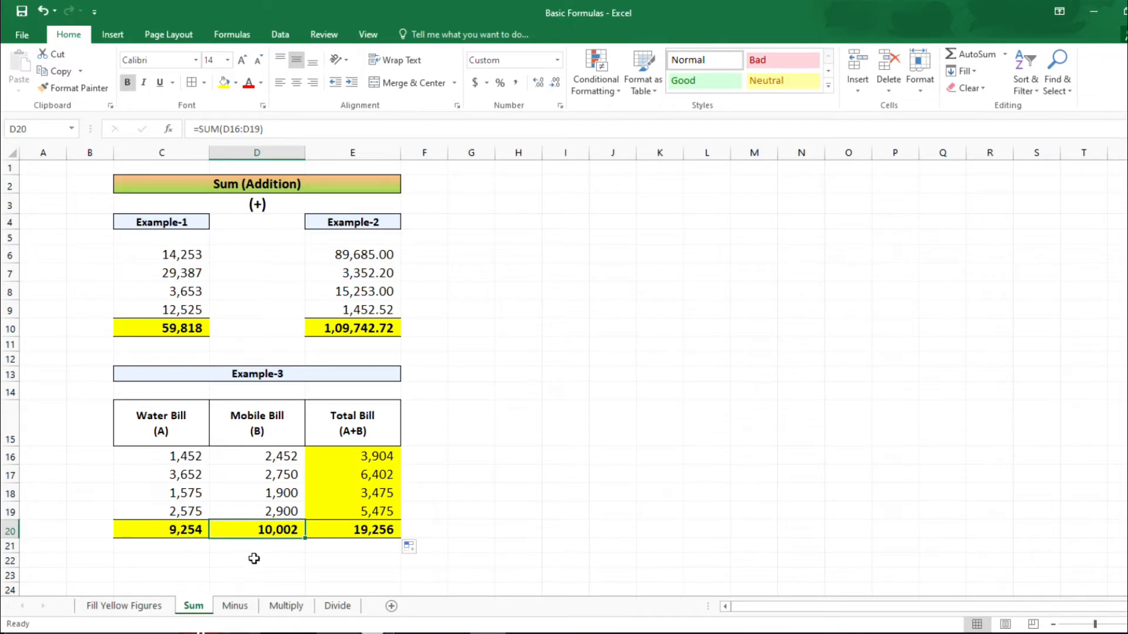
{"action": "key", "text": "F2"}
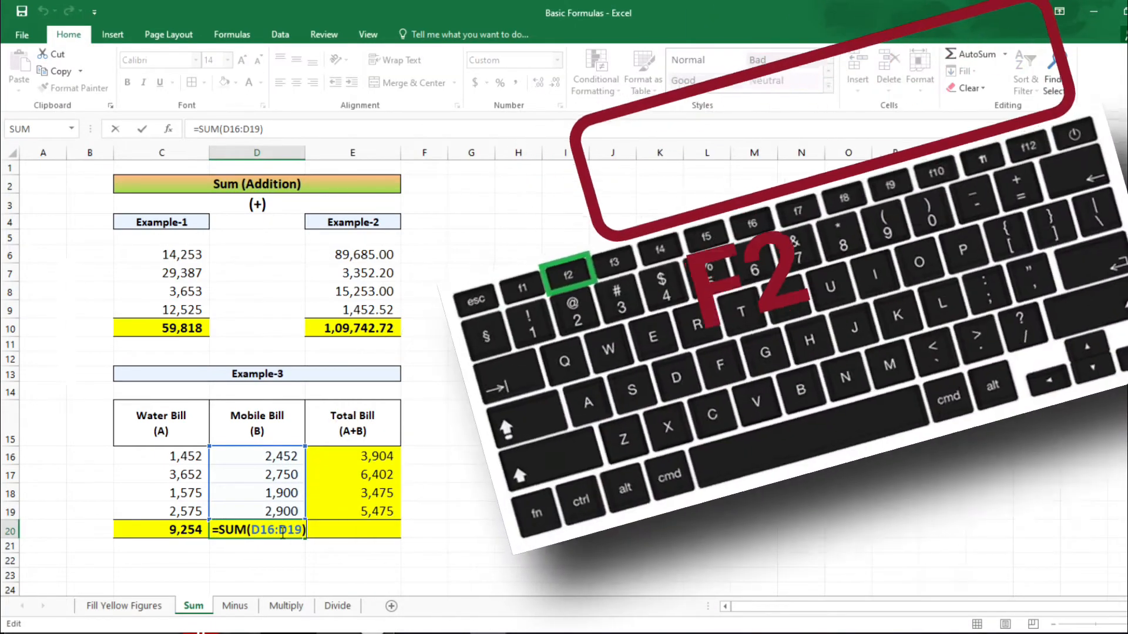
{"action": "key", "text": "Escape"}
{"action": "left_click", "coordinate": [183, 530]}
{"action": "key", "text": "F2"}
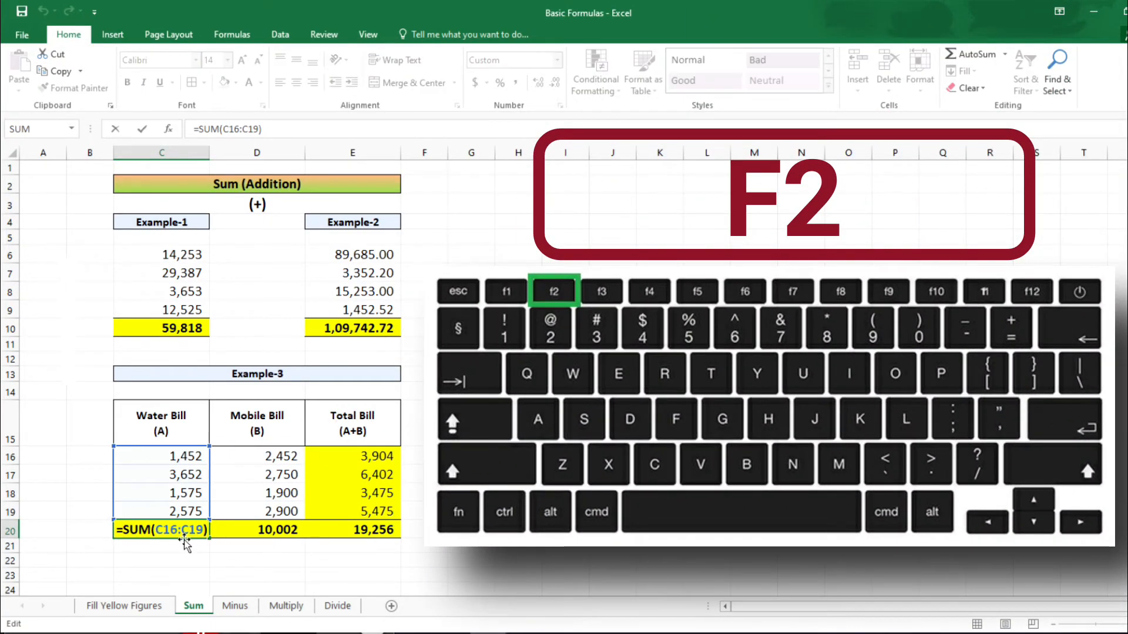
{"action": "key", "text": "Escape"}
{"action": "left_click", "coordinate": [346, 530]}
{"action": "key", "text": "F2"}
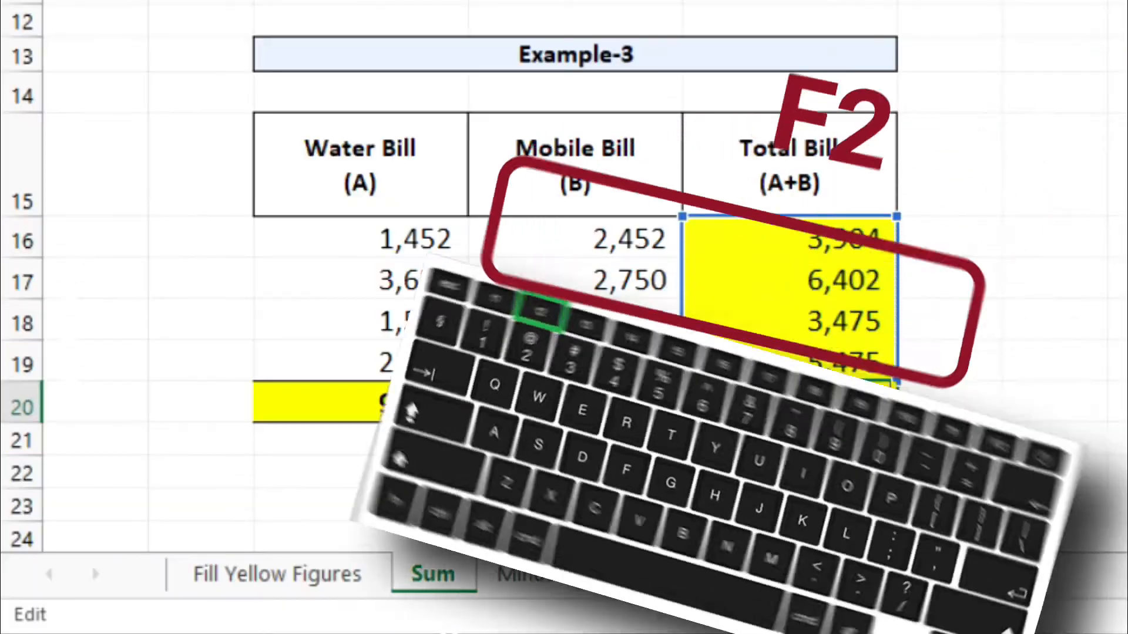
{"action": "key", "text": "Escape"}
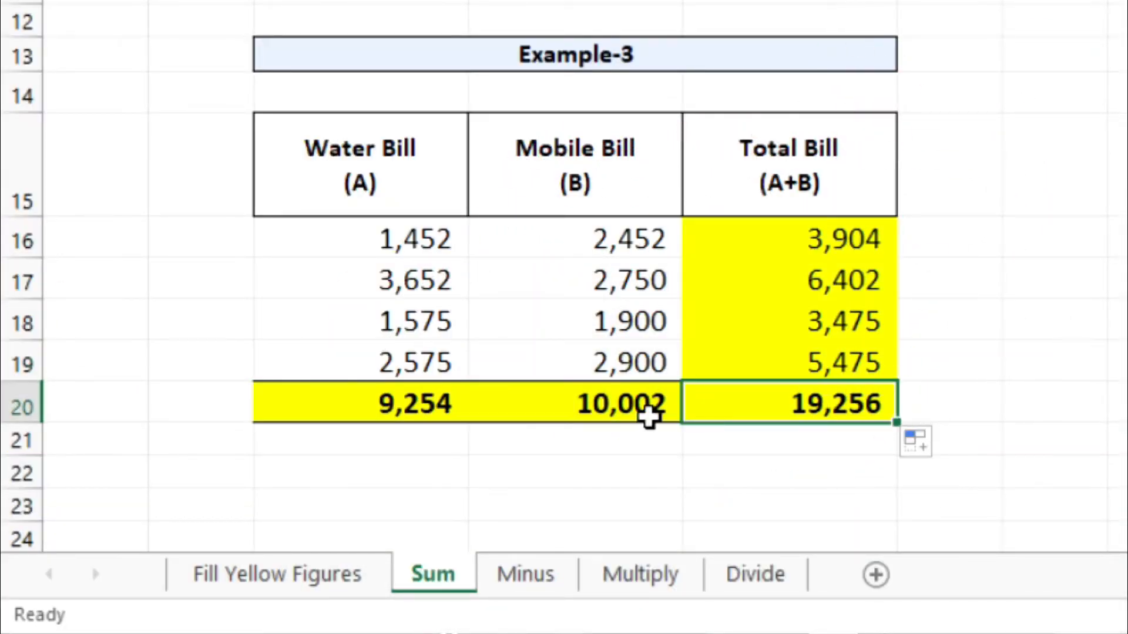
Check the combined sum of C20 and D20 against E20, and review the Total Bill cells up to E16.
{"action": "left_click", "coordinate": [649, 417]}
{"action": "left_click", "coordinate": [416, 428]}
{"action": "left_click_drag", "start_coordinate": [458, 398], "coordinate": [573, 401]}
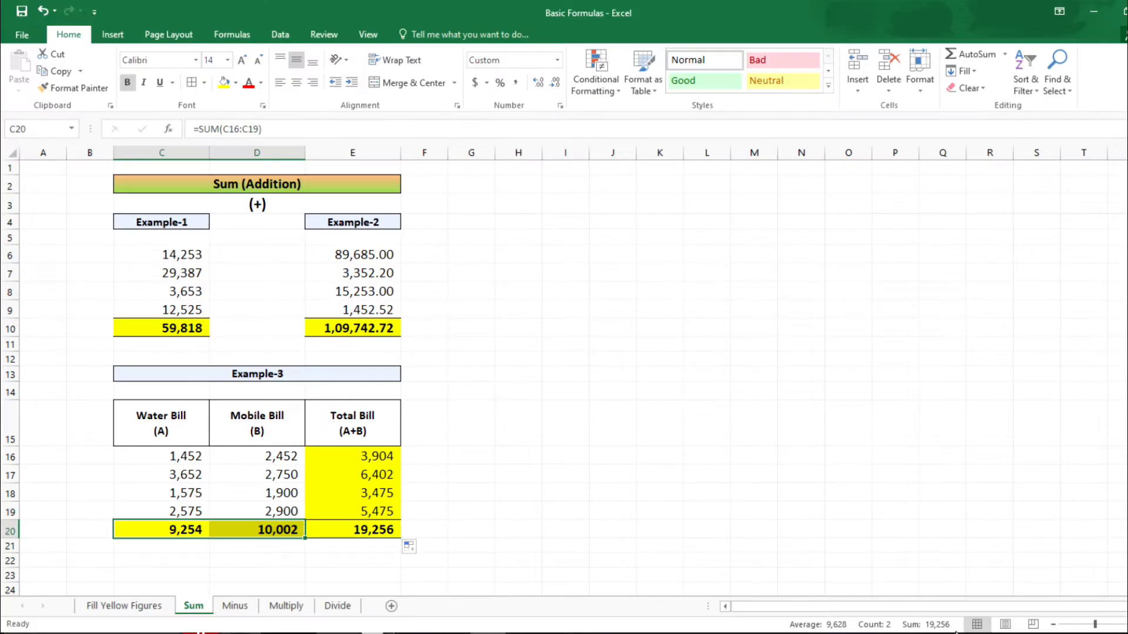
{"action": "left_click", "coordinate": [360, 530]}
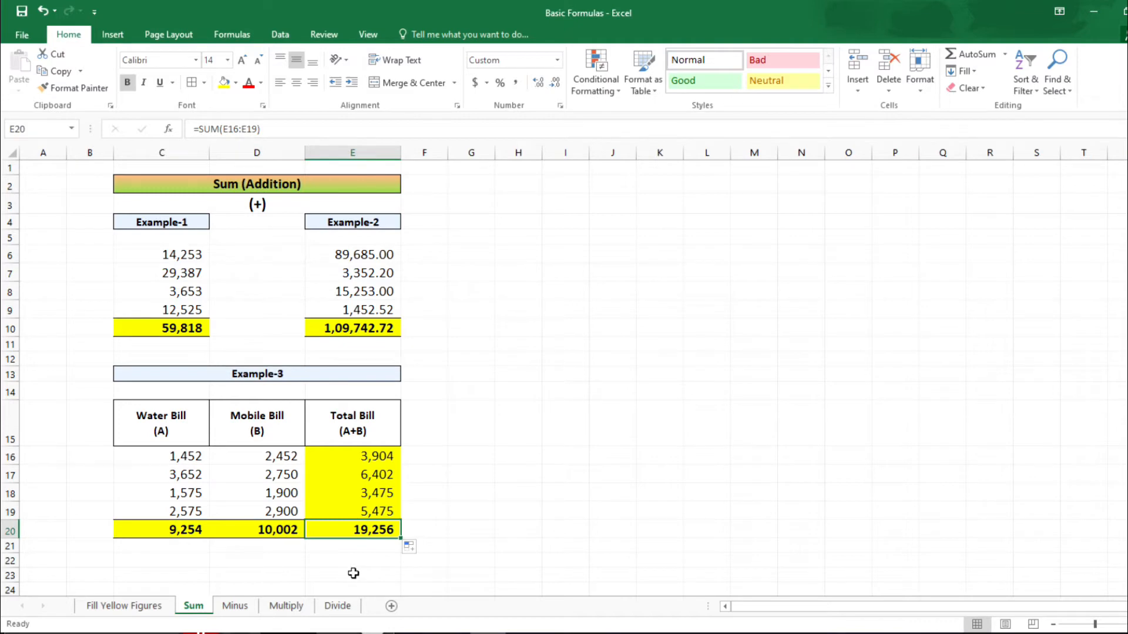
{"action": "key", "text": "Up"}
{"action": "key", "text": "Up"}
{"action": "key", "text": "Up"}
{"action": "key", "text": "Up"}
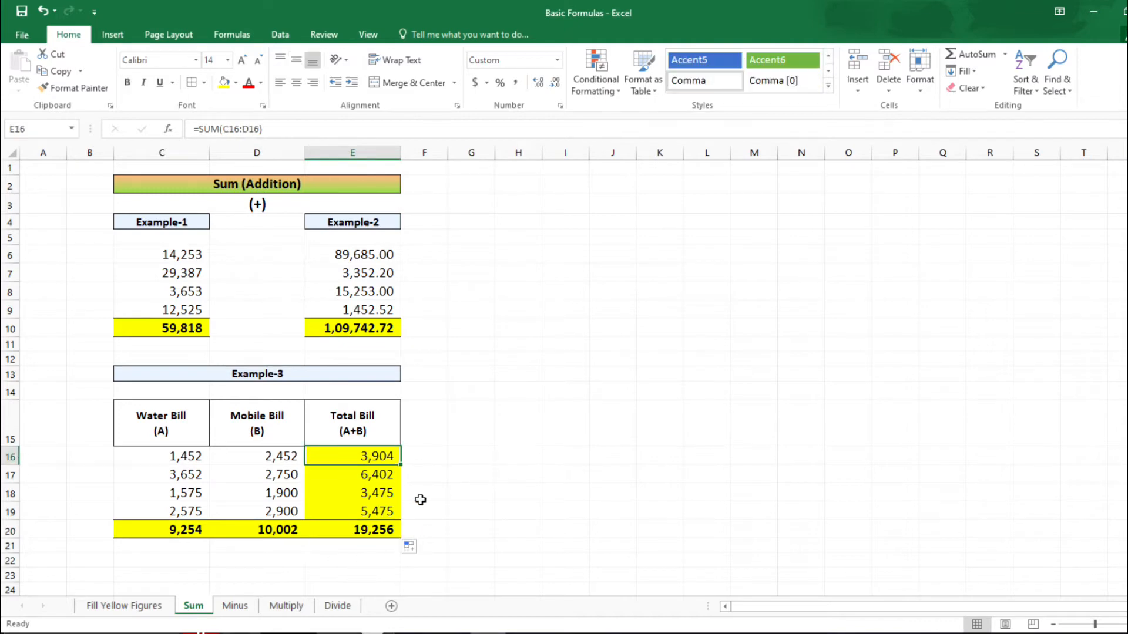
Switch to the Minus sheet and look over its subtraction examples in C2:E20.
{"action": "left_click", "coordinate": [234, 613]}
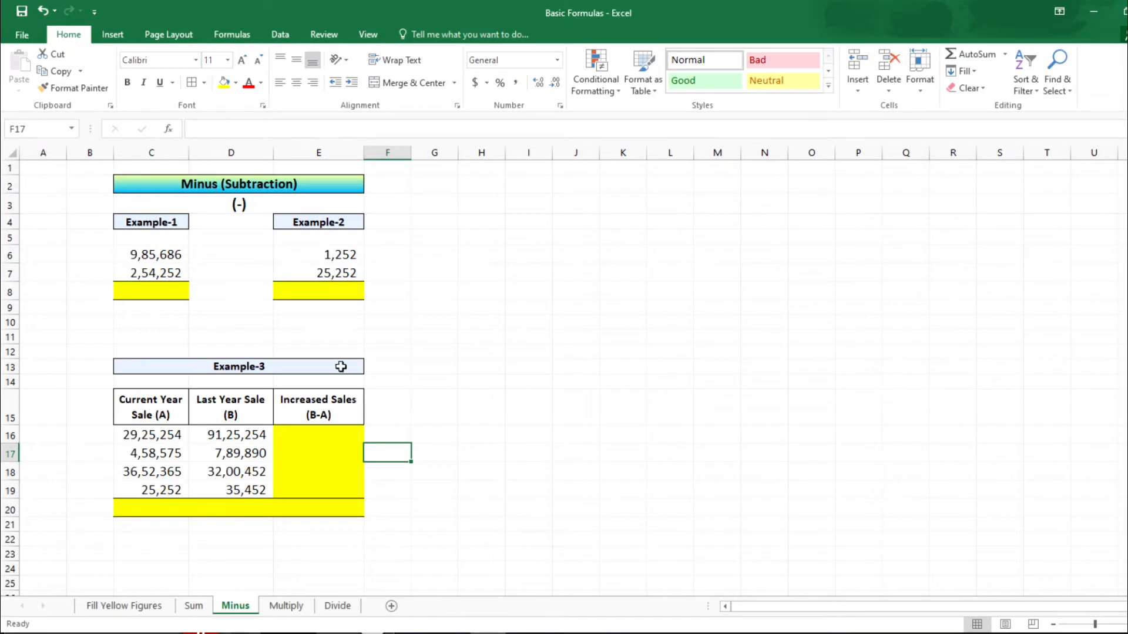
{"action": "left_click", "coordinate": [242, 184]}
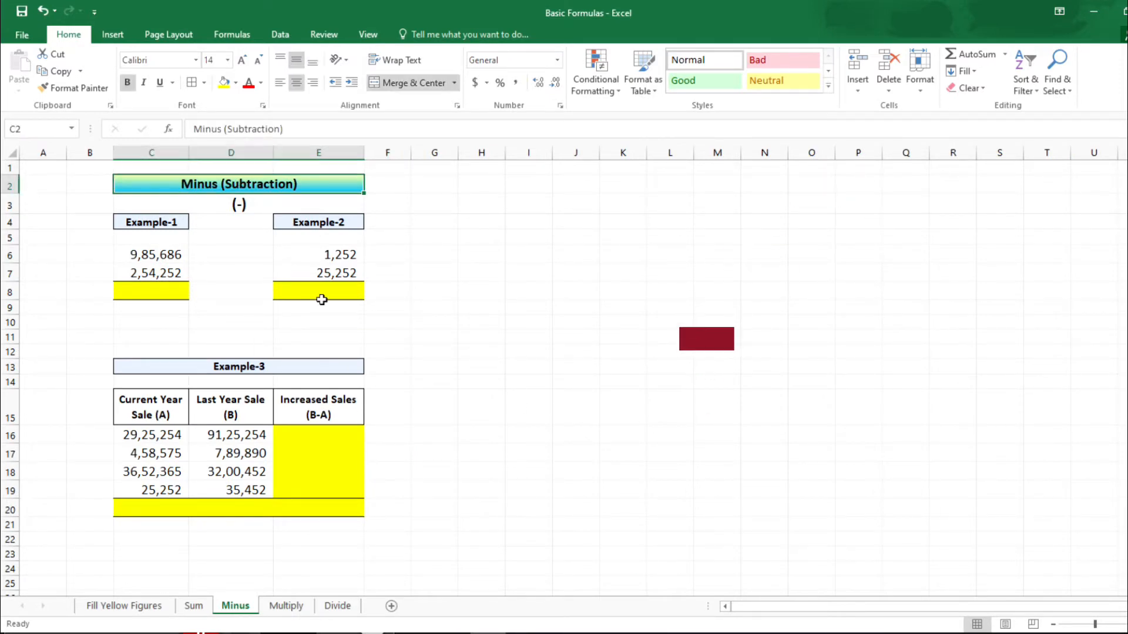
{"action": "left_click_drag", "start_coordinate": [278, 187], "coordinate": [276, 504]}
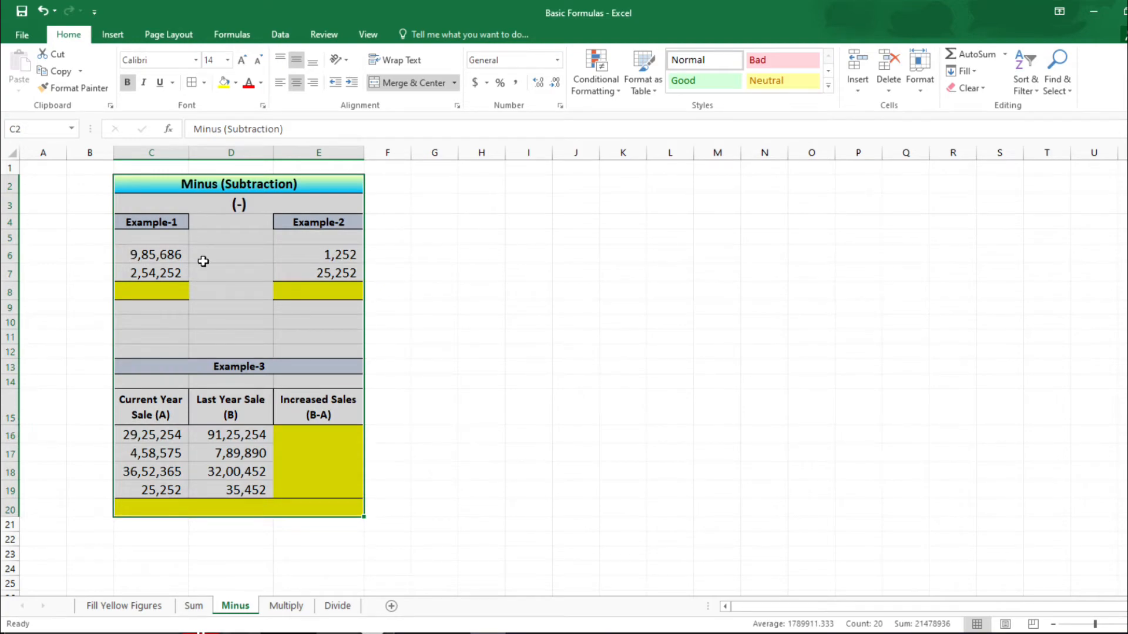
{"action": "left_click", "coordinate": [169, 262]}
{"action": "left_click", "coordinate": [169, 271]}
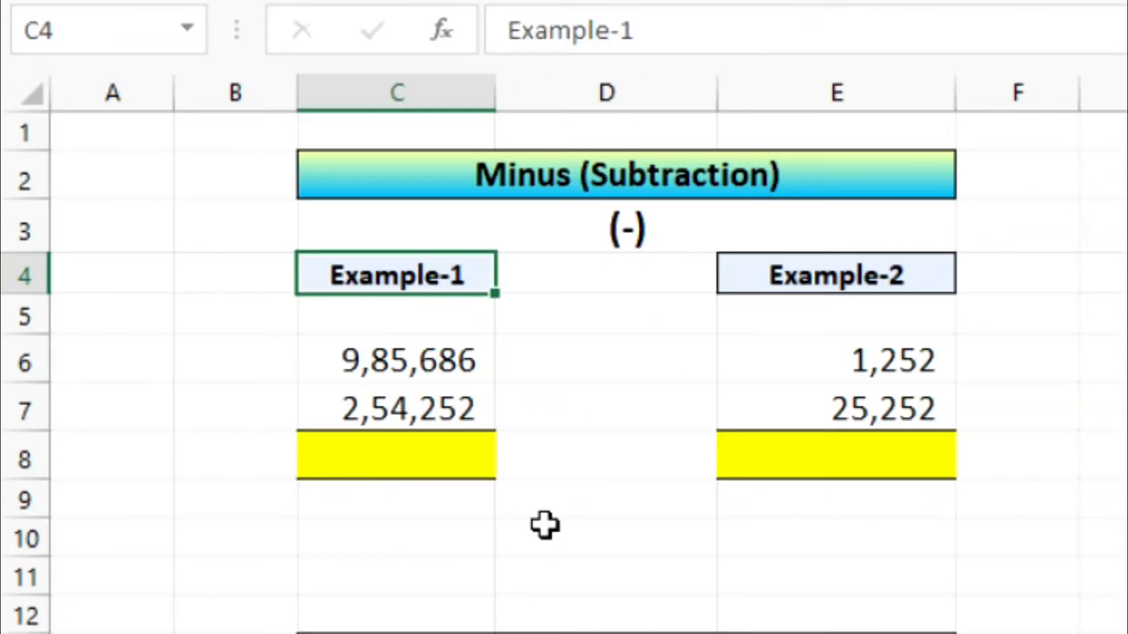
Enter =C6-C7 in C8 as the Example-1 subtraction result.
{"action": "key", "text": "Down"}
{"action": "key", "text": "Down"}
{"action": "key", "text": "Down"}
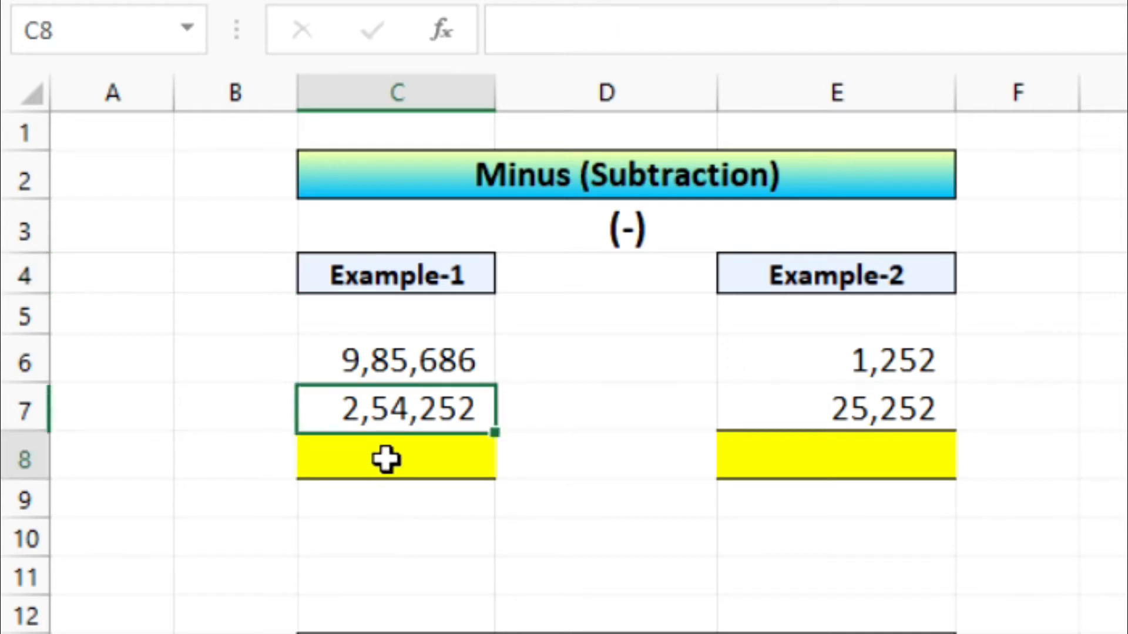
{"action": "key", "text": "Down"}
{"action": "key", "text": "Up"}
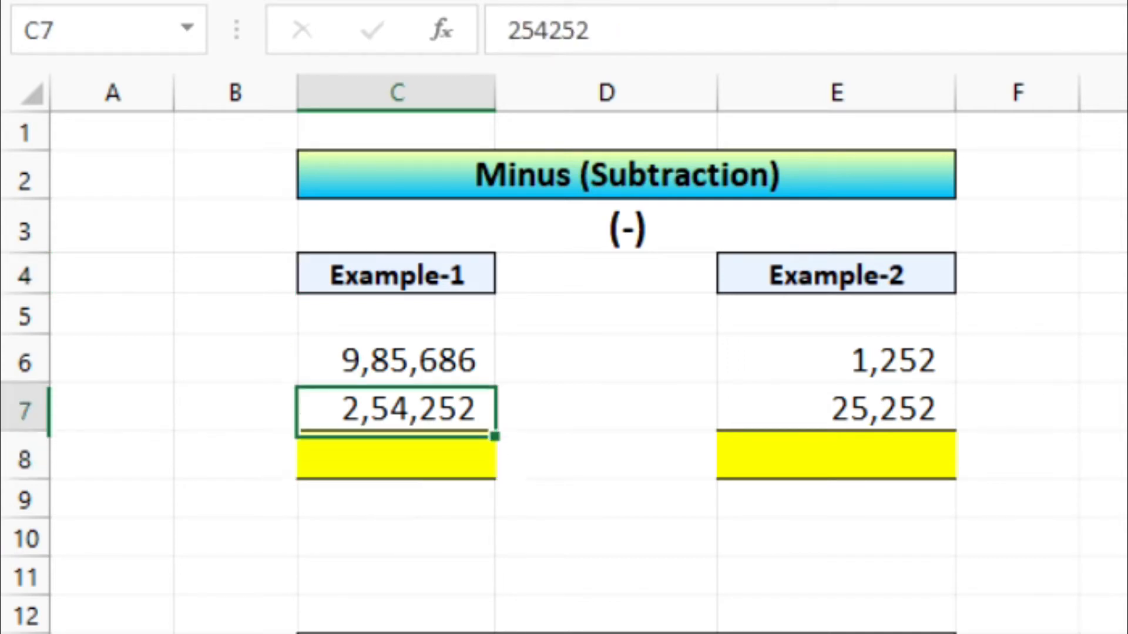
{"action": "key", "text": "Down"}
{"action": "type", "text": "="}
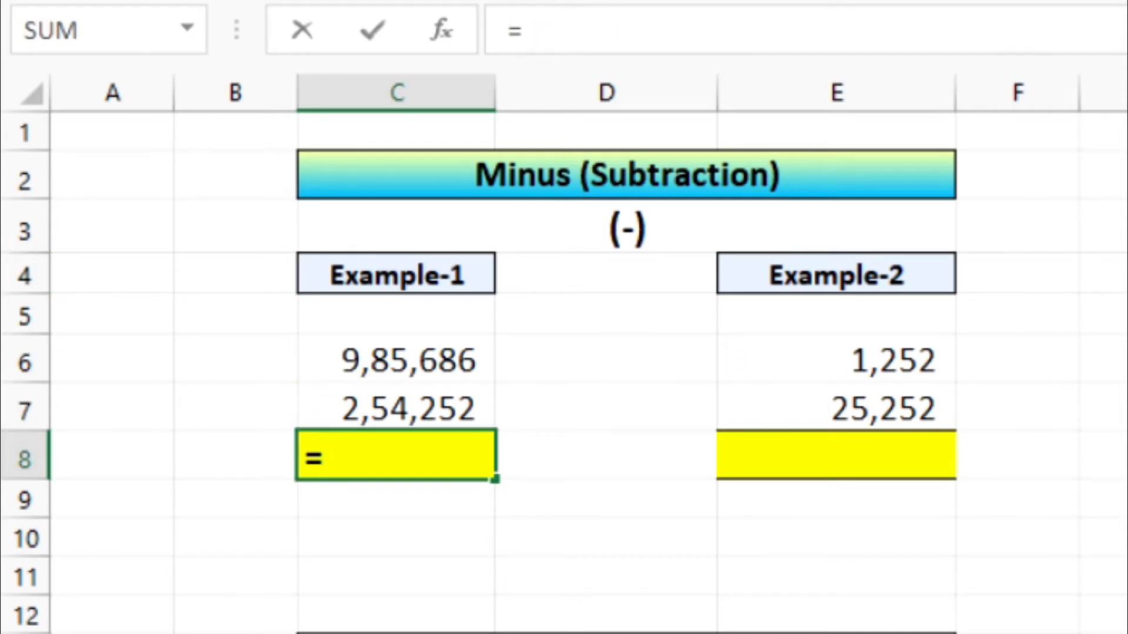
{"action": "key", "text": "Up"}
{"action": "key", "text": "Up"}
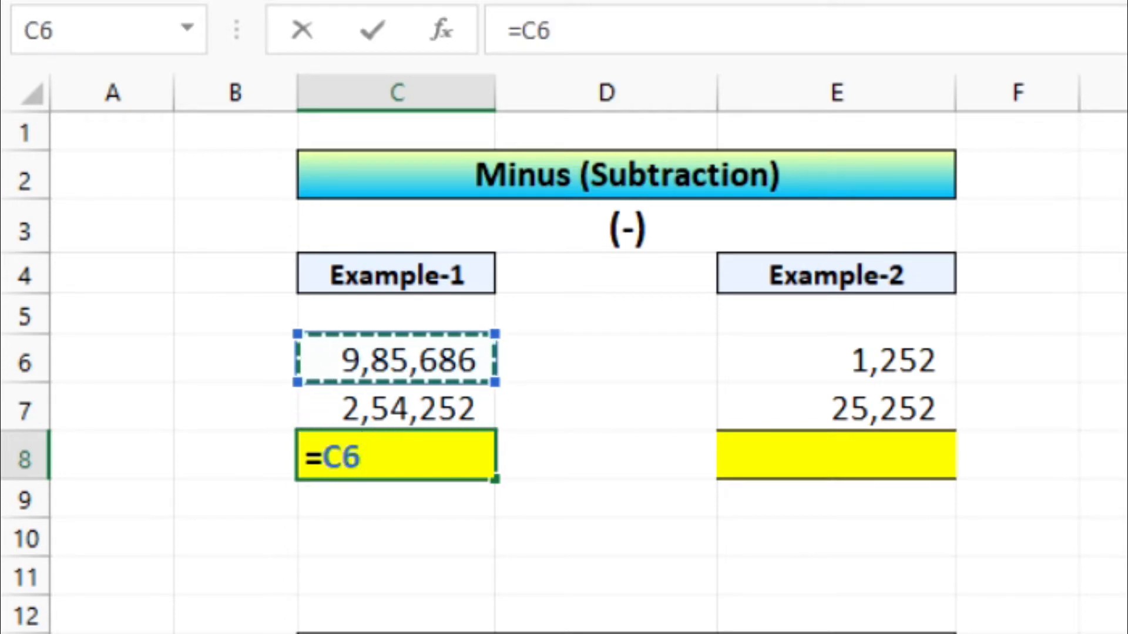
{"action": "type", "text": "-"}
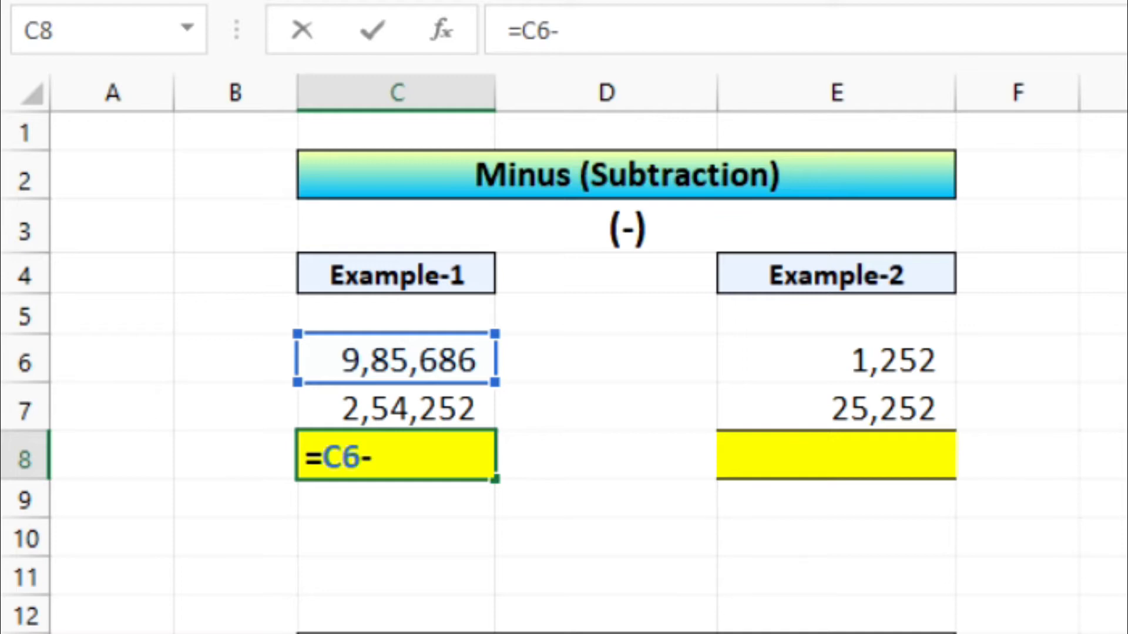
{"action": "left_click", "coordinate": [397, 408]}
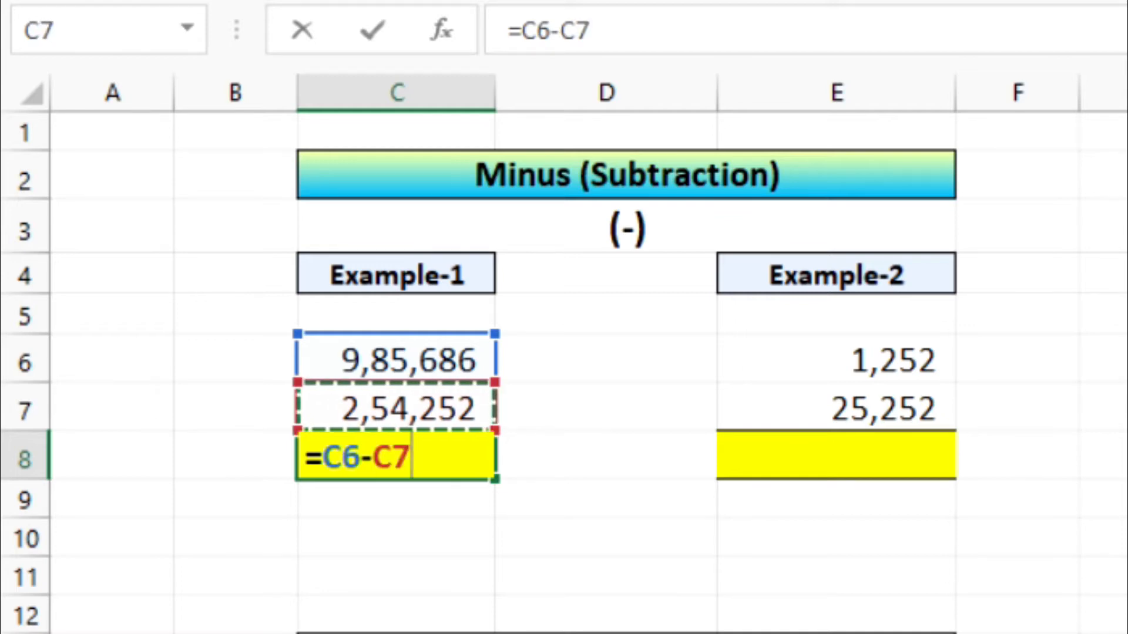
{"action": "key", "text": "Return"}
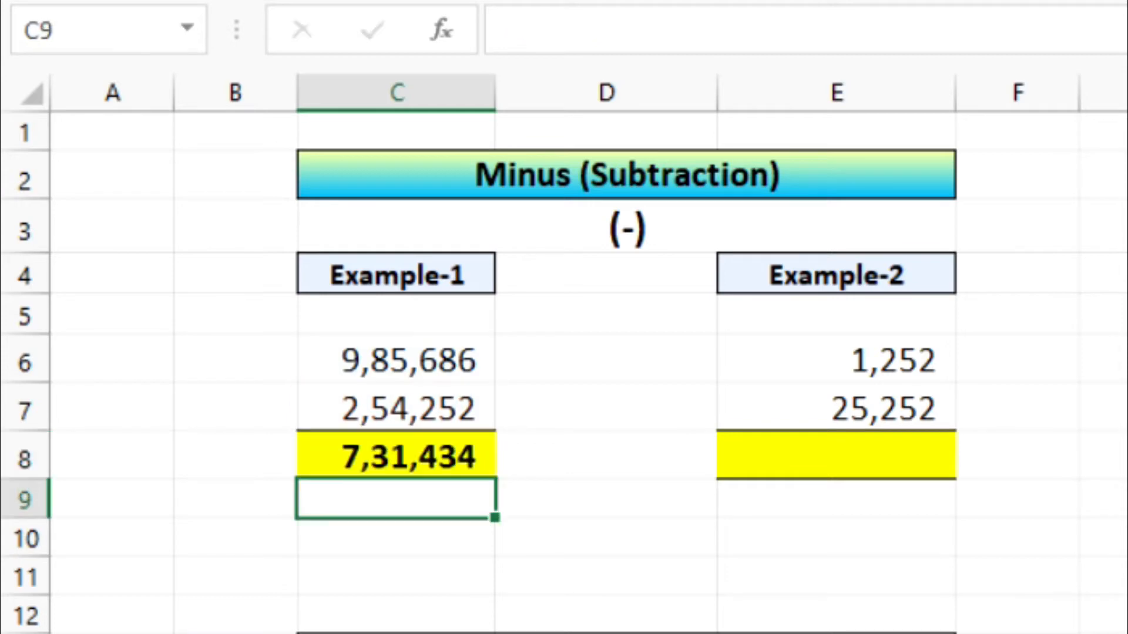
Check the Example-1 result in C8 against its source values in C6 and C7.
{"action": "left_click", "coordinate": [397, 455]}
{"action": "left_click", "coordinate": [397, 408]}
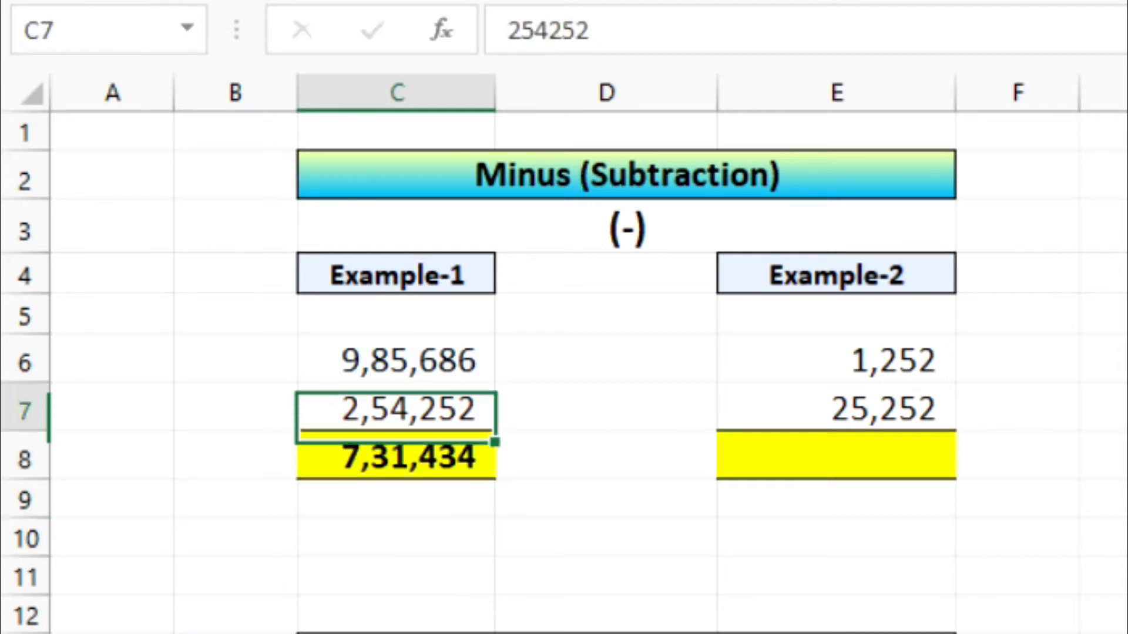
{"action": "left_click", "coordinate": [397, 359]}
{"action": "left_click", "coordinate": [397, 408], "text": "shift"}
Enter =E6-E7 in E8 as the Example-2 subtraction result.
{"action": "left_click", "coordinate": [836, 360]}
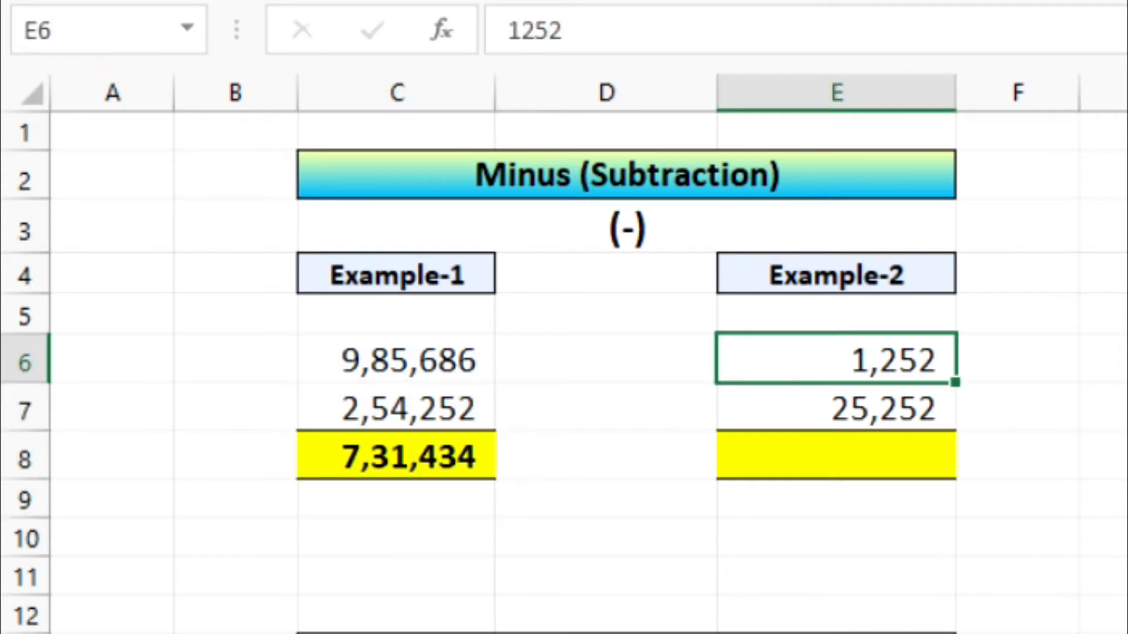
{"action": "key", "text": "Up"}
{"action": "key", "text": "Up"}
{"action": "key", "text": "Down"}
{"action": "key", "text": "Down"}
{"action": "key", "text": "Down"}
{"action": "key", "text": "Down"}
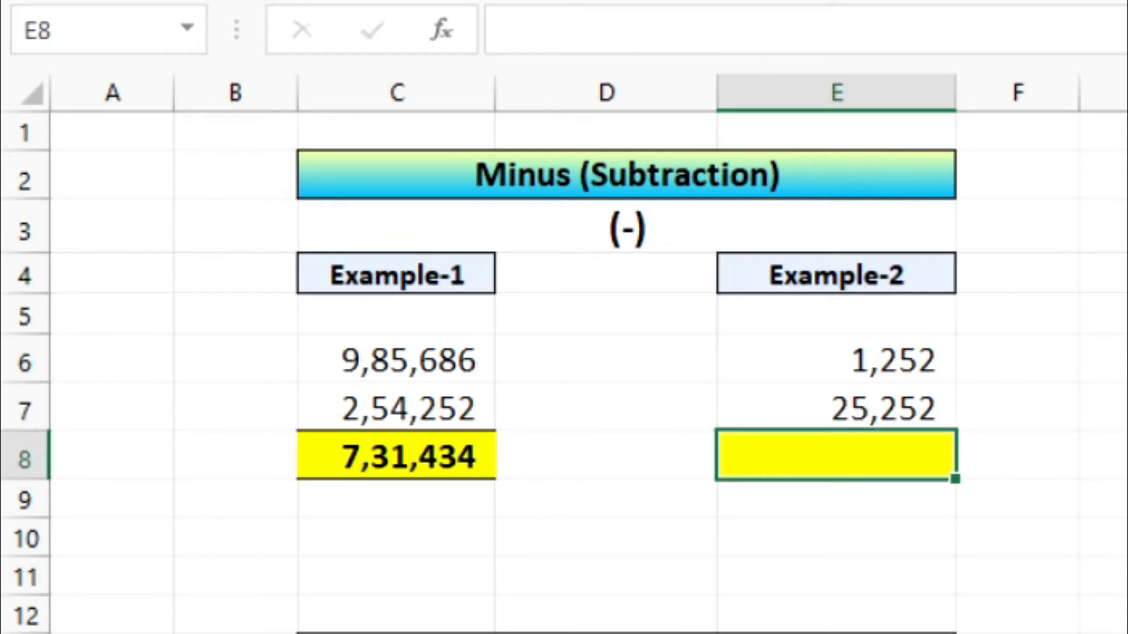
{"action": "type", "text": "="}
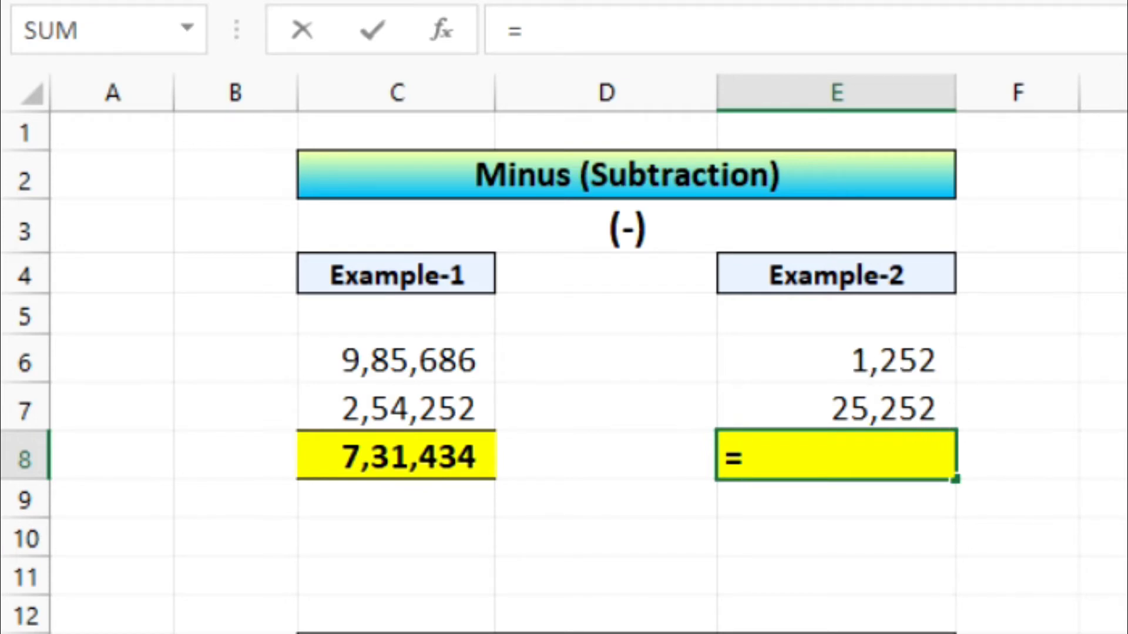
{"action": "key", "text": "Up"}
{"action": "key", "text": "Up"}
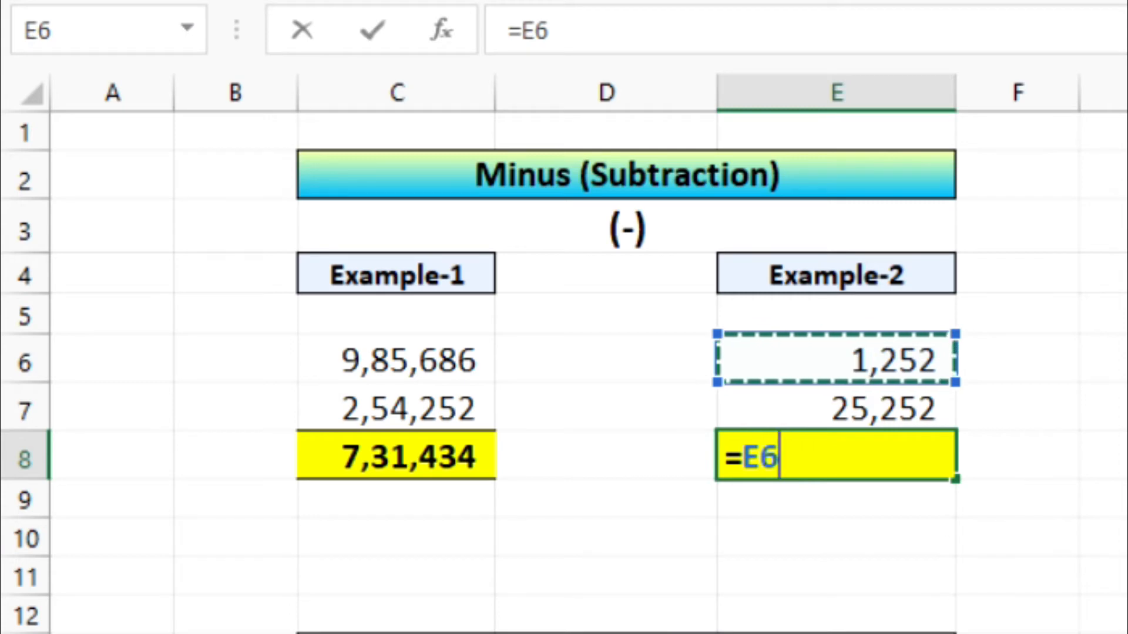
{"action": "type", "text": "-"}
{"action": "key", "text": "Up"}
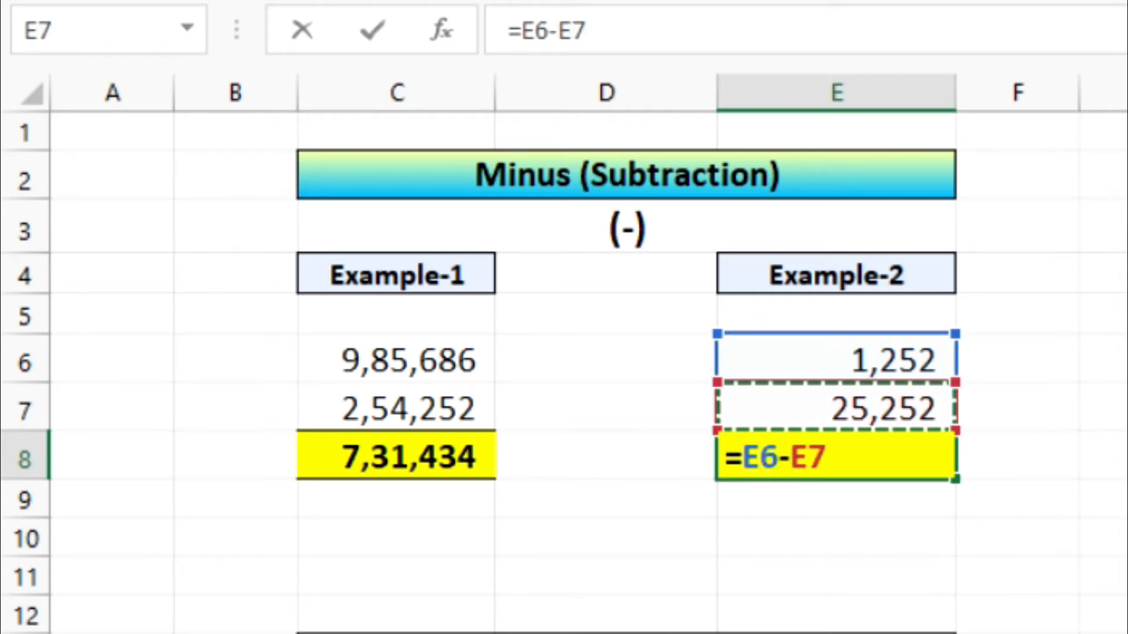
{"action": "key", "text": "Return"}
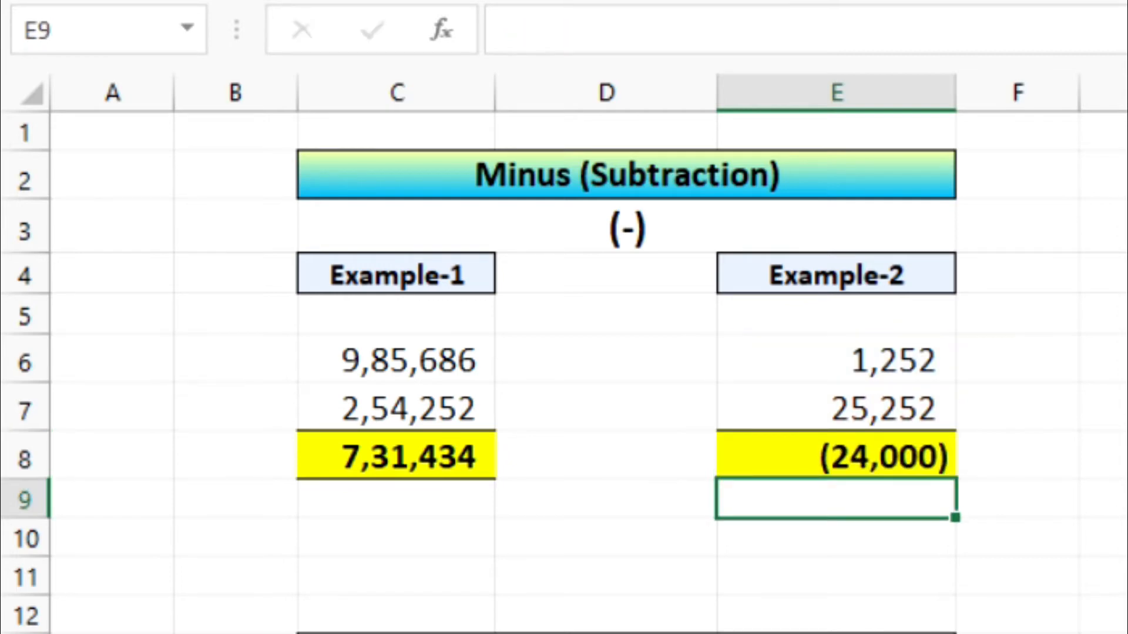
Inspect the Example-2 formula in E8 and the cells it references to understand the result's sign.
{"action": "left_click", "coordinate": [902, 470]}
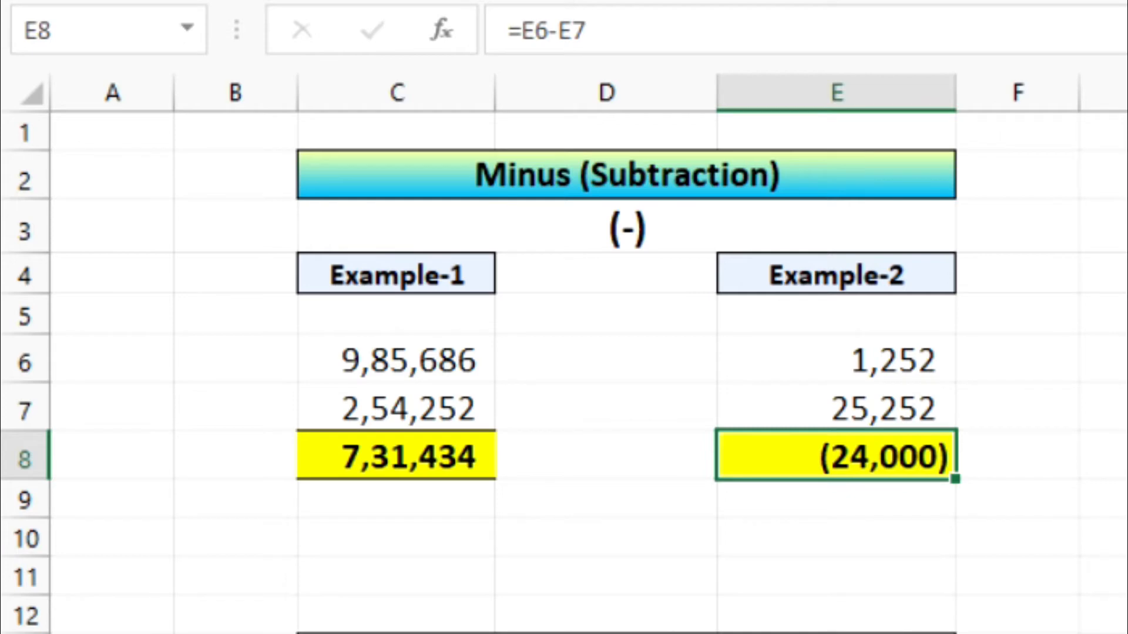
{"action": "key", "text": "F2"}
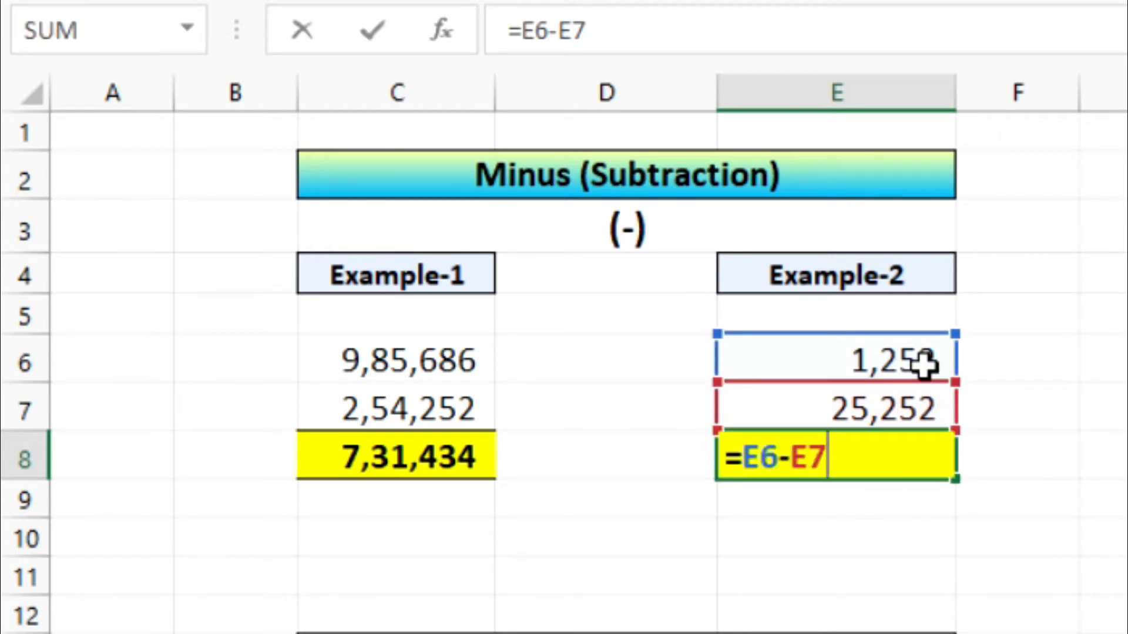
{"action": "key", "text": "Escape"}
{"action": "key", "text": "F2"}
{"action": "key", "text": "Escape"}
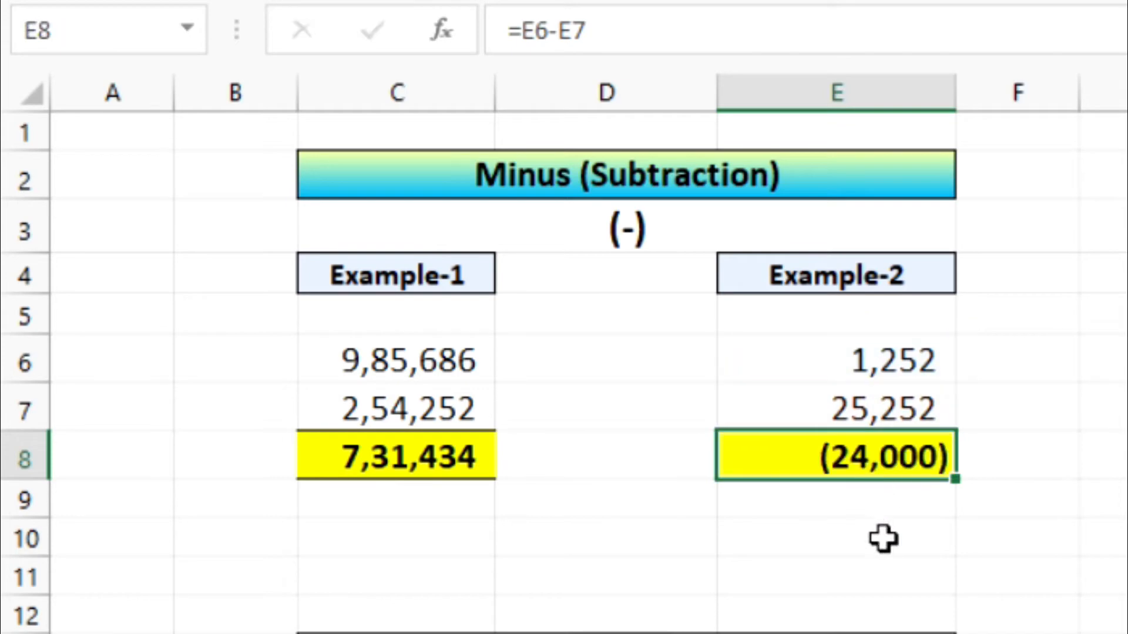
{"action": "left_click_drag", "start_coordinate": [884, 539], "coordinate": [885, 569]}
{"action": "left_click", "coordinate": [906, 463]}
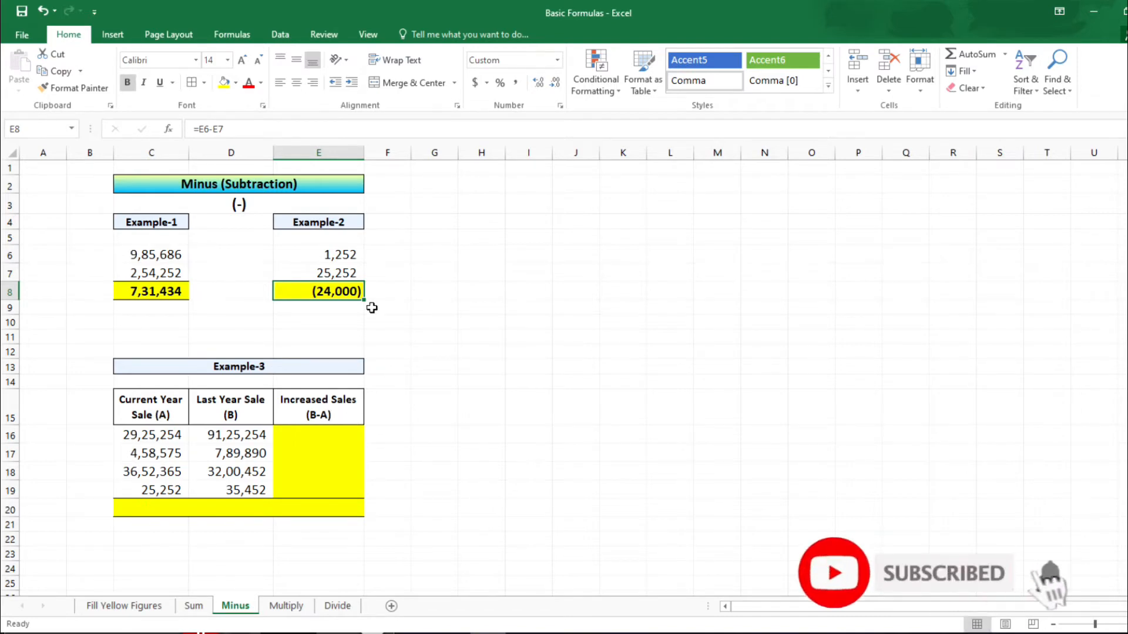
Examine the Example-3 column headings and the first-row sales values in D16 and C16 used for Increased Sales (B-A).
{"action": "left_click", "coordinate": [277, 368]}
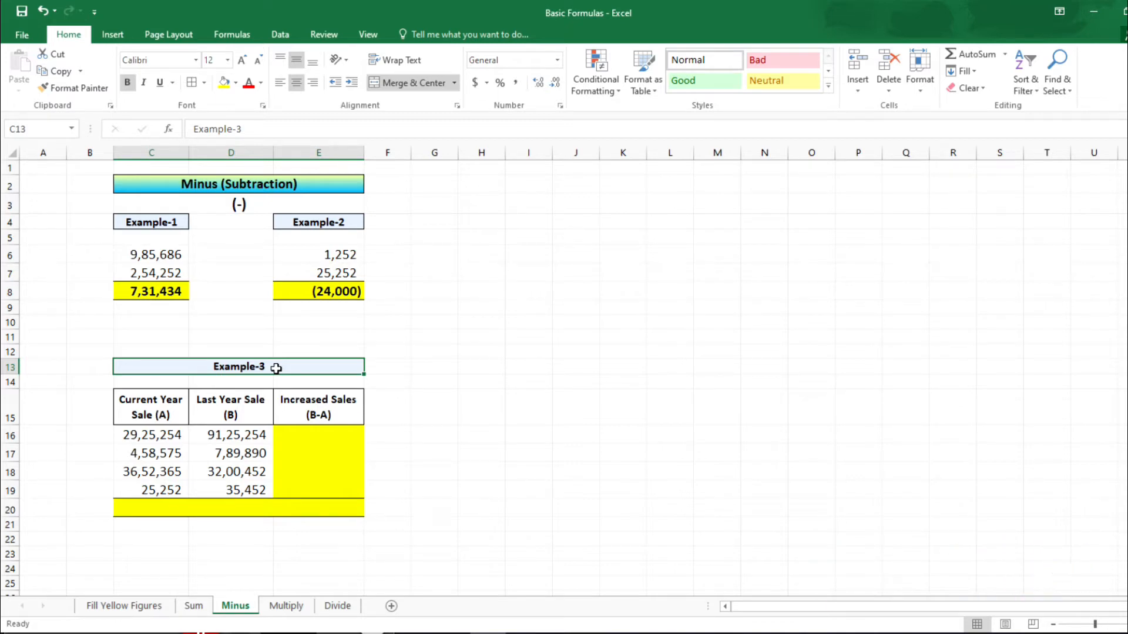
{"action": "left_click", "coordinate": [161, 419]}
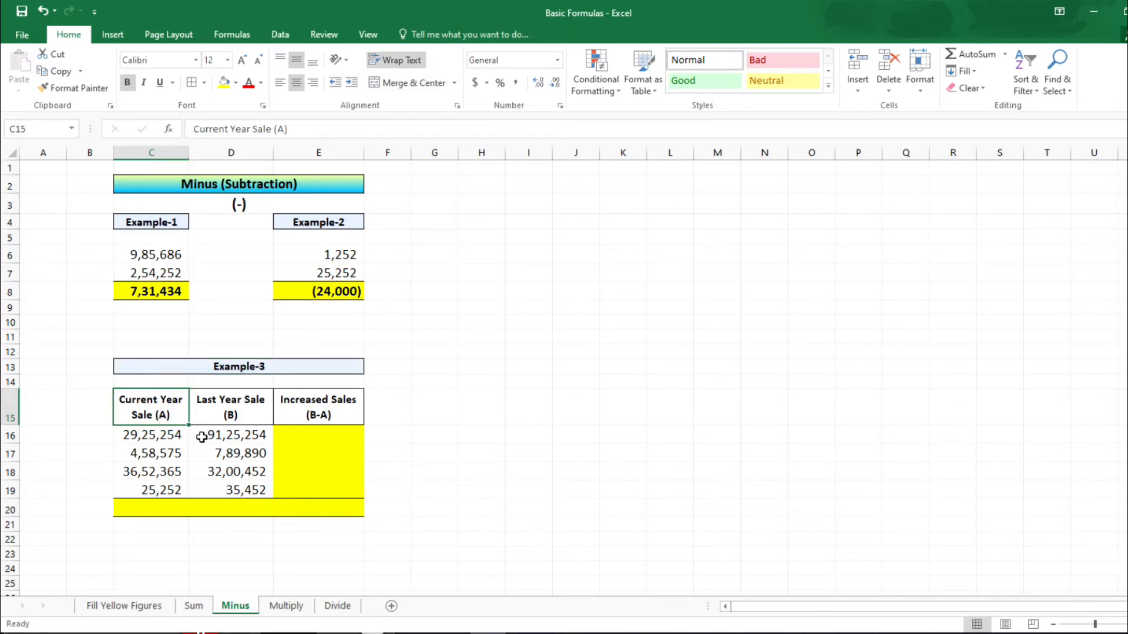
{"action": "left_click", "coordinate": [243, 419]}
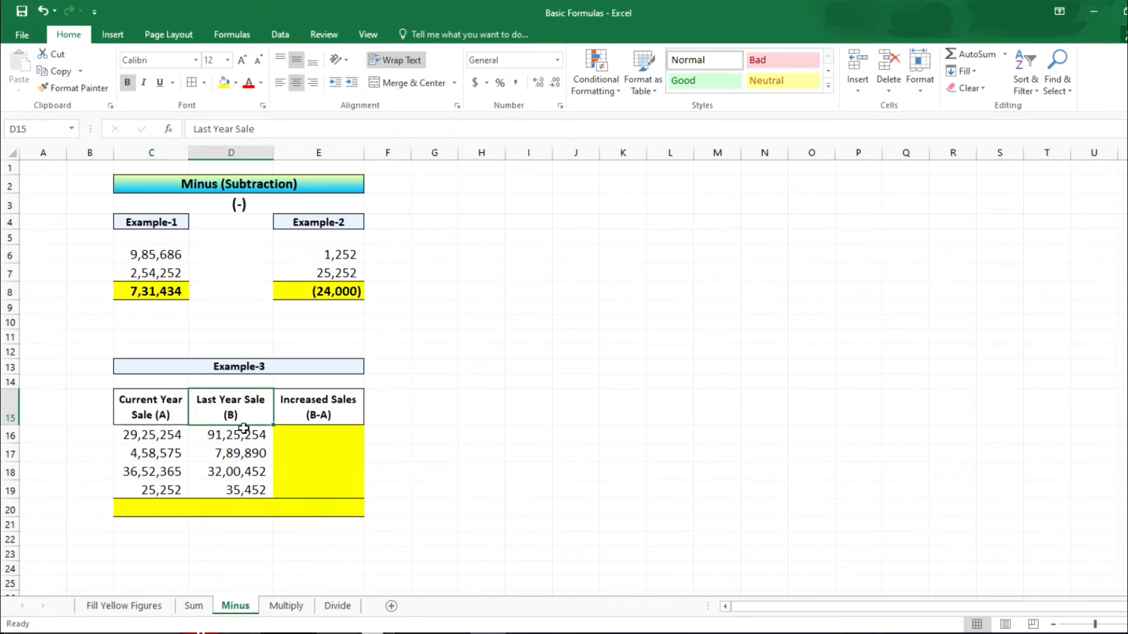
{"action": "left_click", "coordinate": [331, 420]}
{"action": "left_click", "coordinate": [241, 435]}
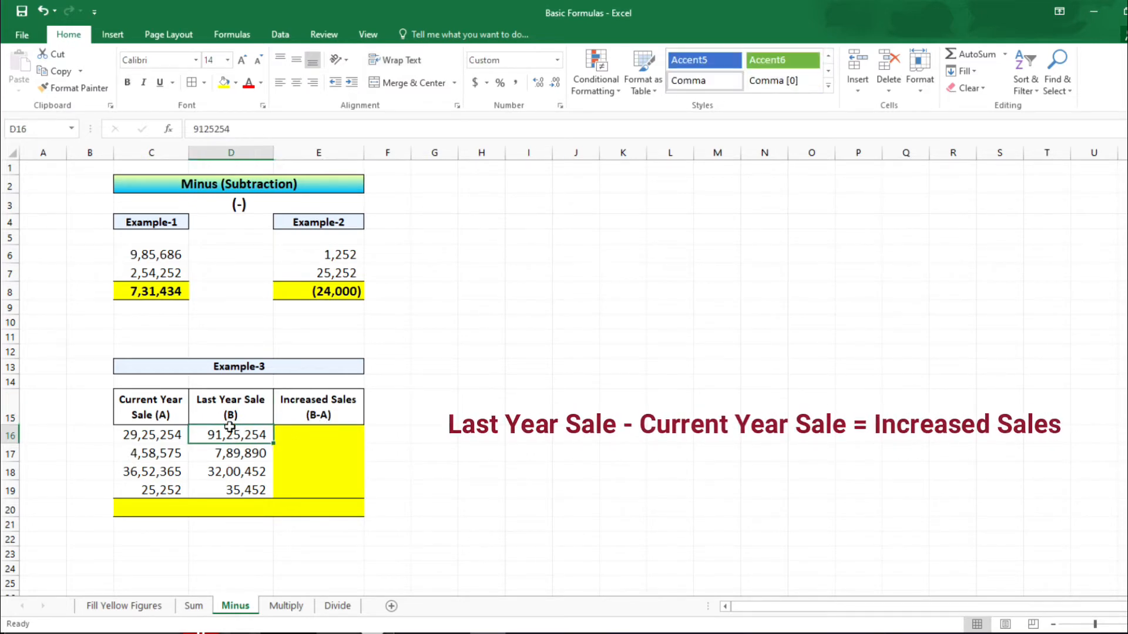
{"action": "left_click", "coordinate": [157, 437]}
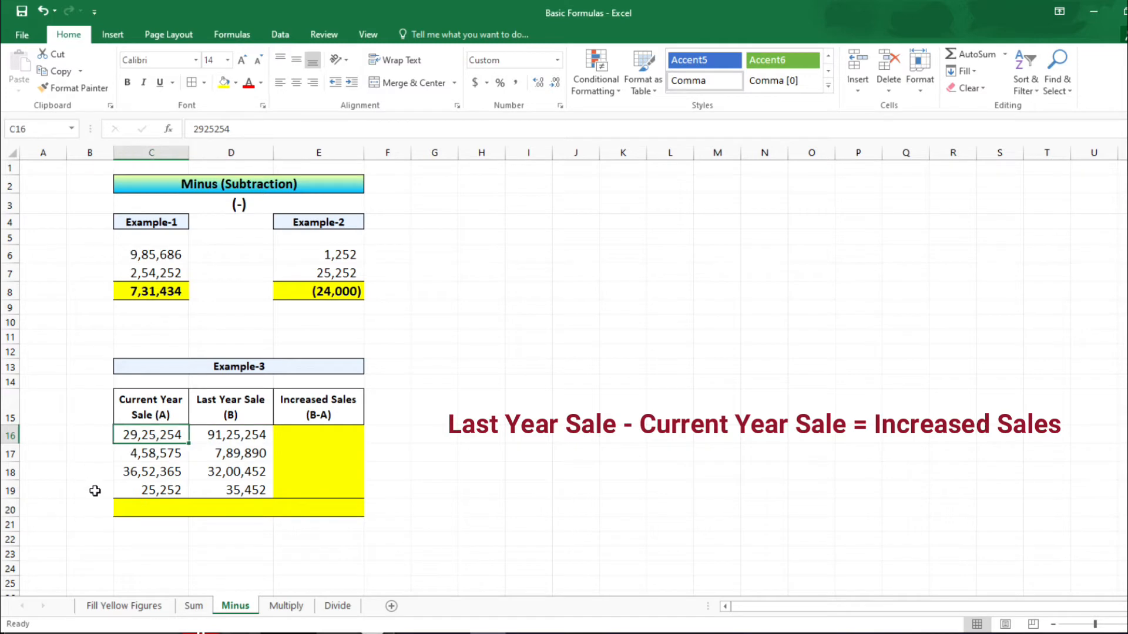
Start the first-row Increased Sales formula in E16 with a reference to D16.
{"action": "left_click", "coordinate": [295, 437]}
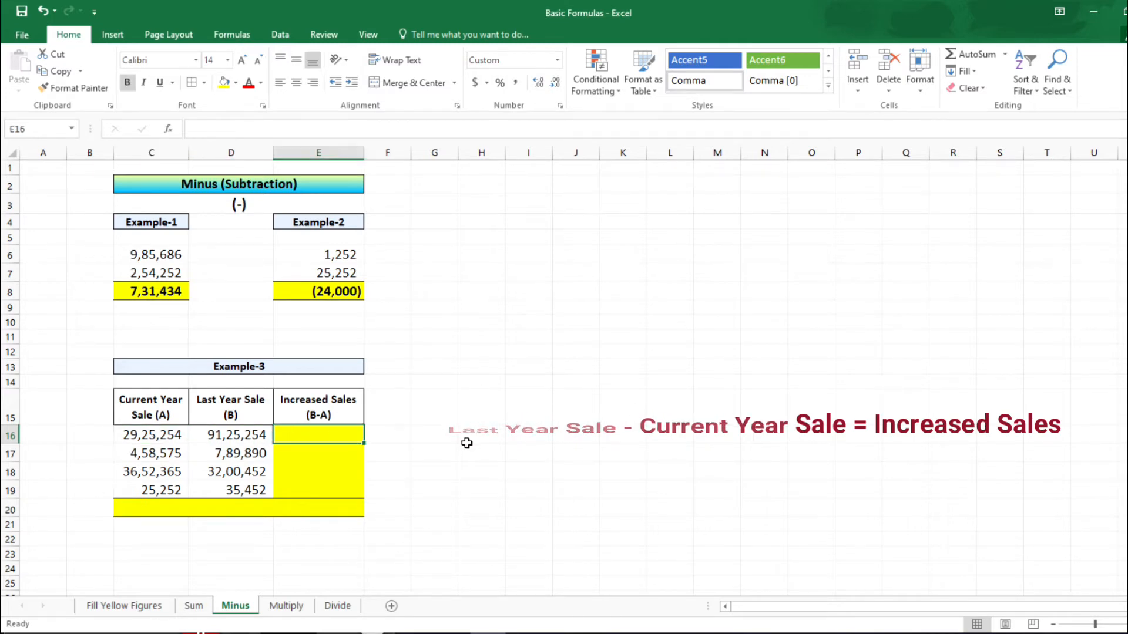
{"action": "type", "text": "="}
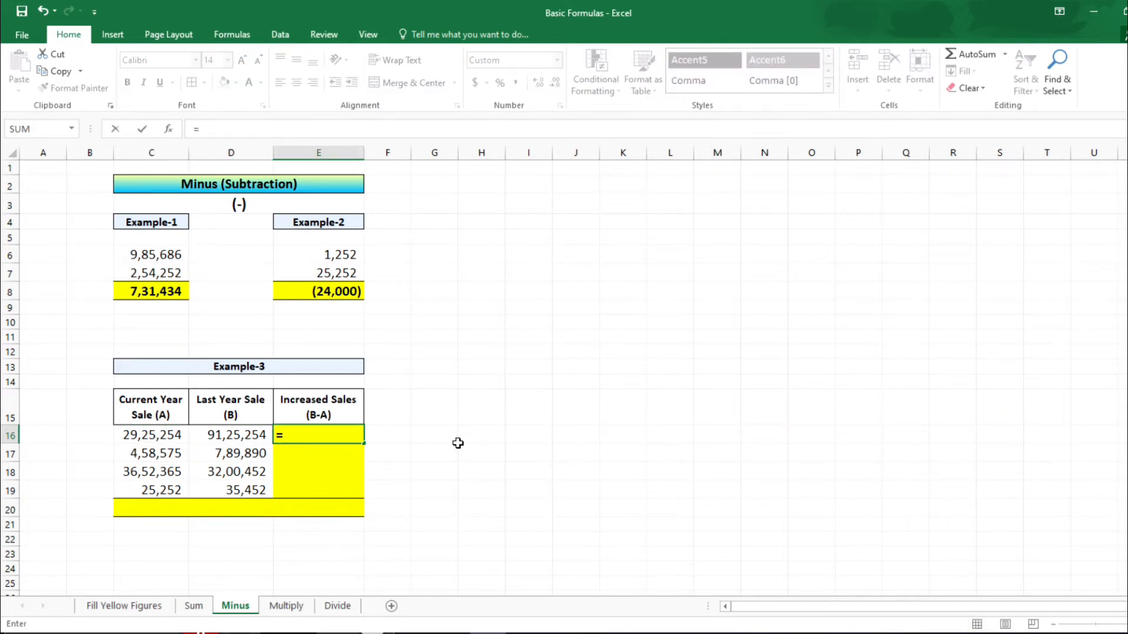
{"action": "key", "text": "Left"}
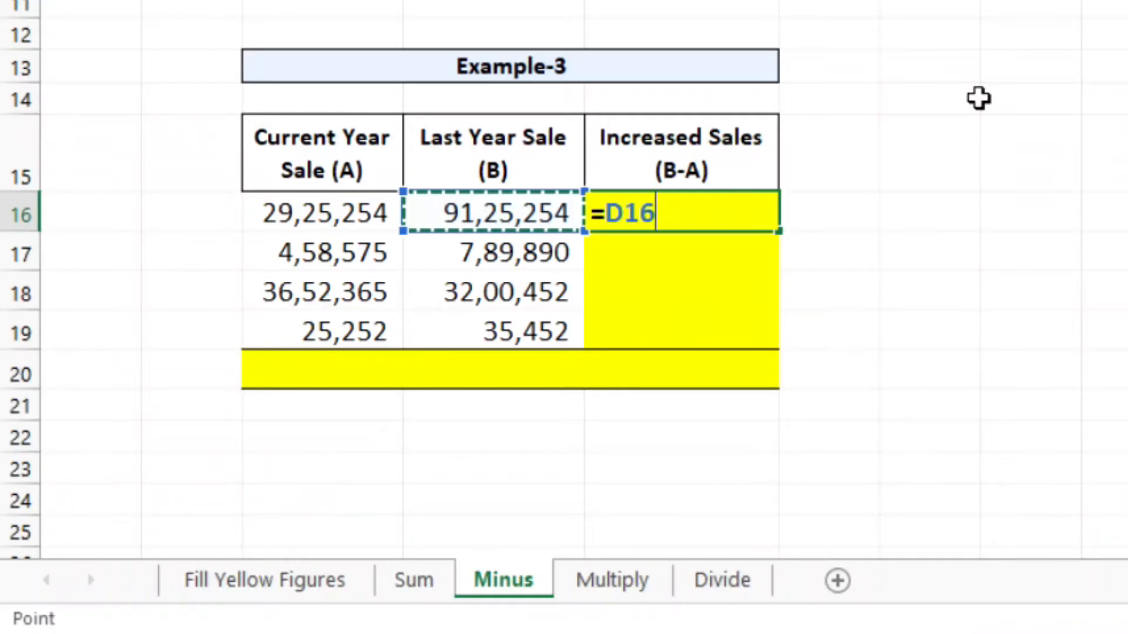
Try manually entered references D16, D17 and D18 in the E16 formula, returning to D16.
{"action": "key", "text": "BackSpace"}
{"action": "key", "text": "BackSpace"}
{"action": "key", "text": "BackSpace"}
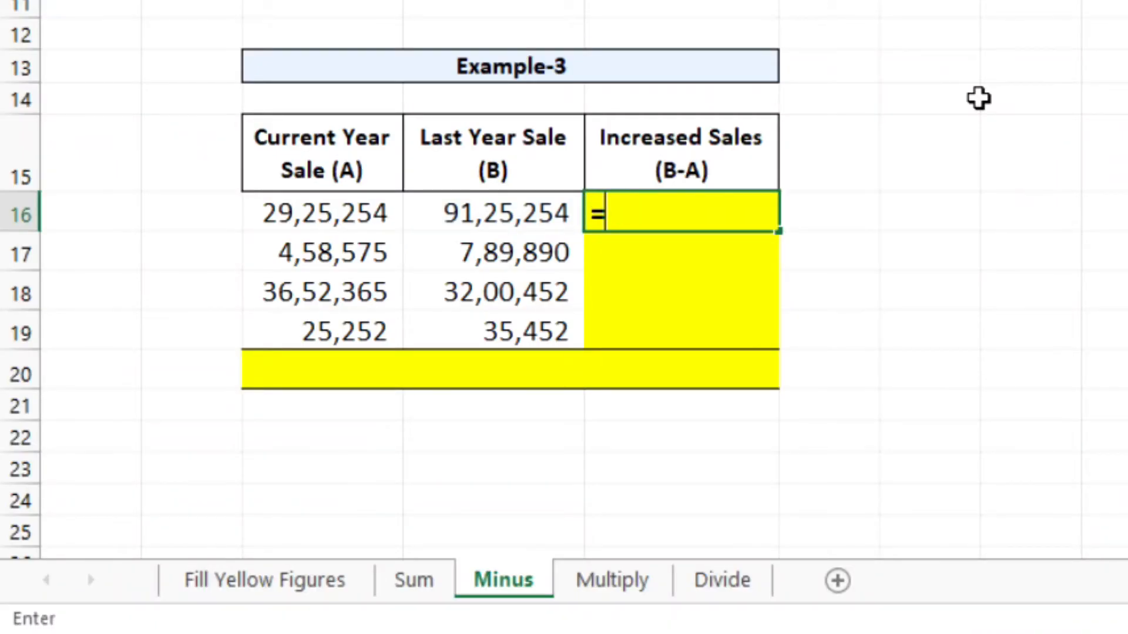
{"action": "type", "text": "D"}
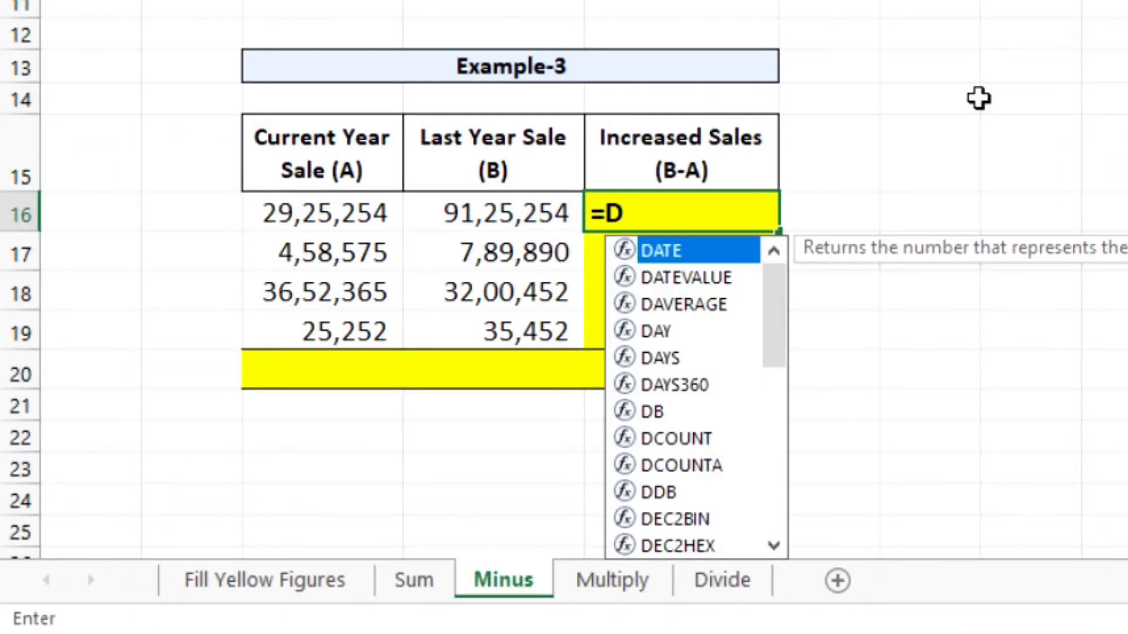
{"action": "type", "text": "16"}
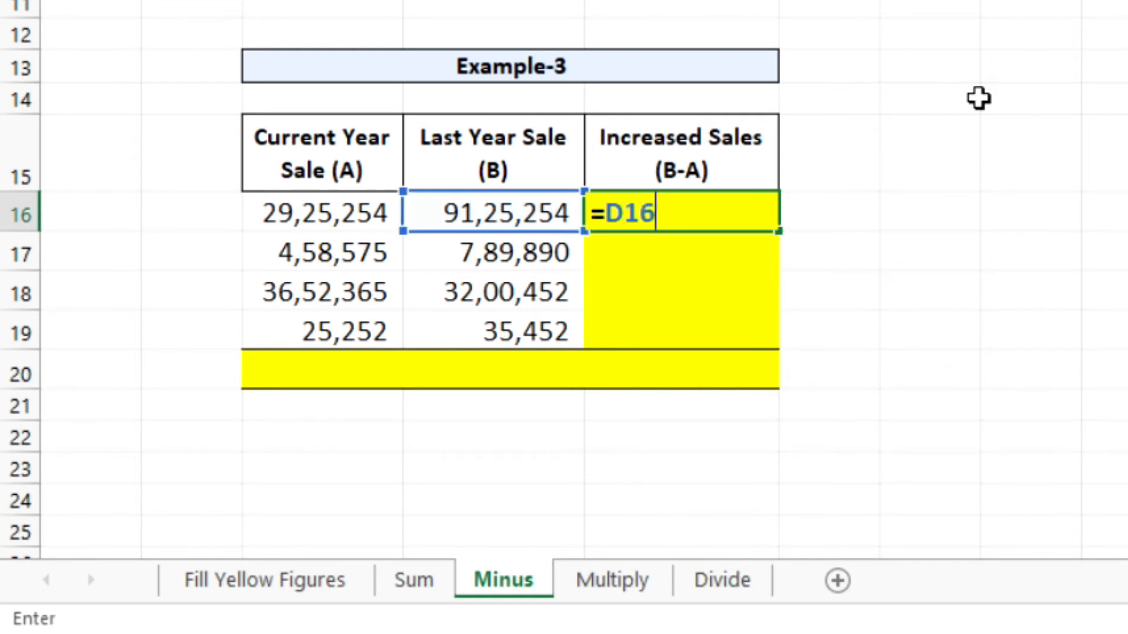
{"action": "key", "text": "BackSpace"}
{"action": "type", "text": "7"}
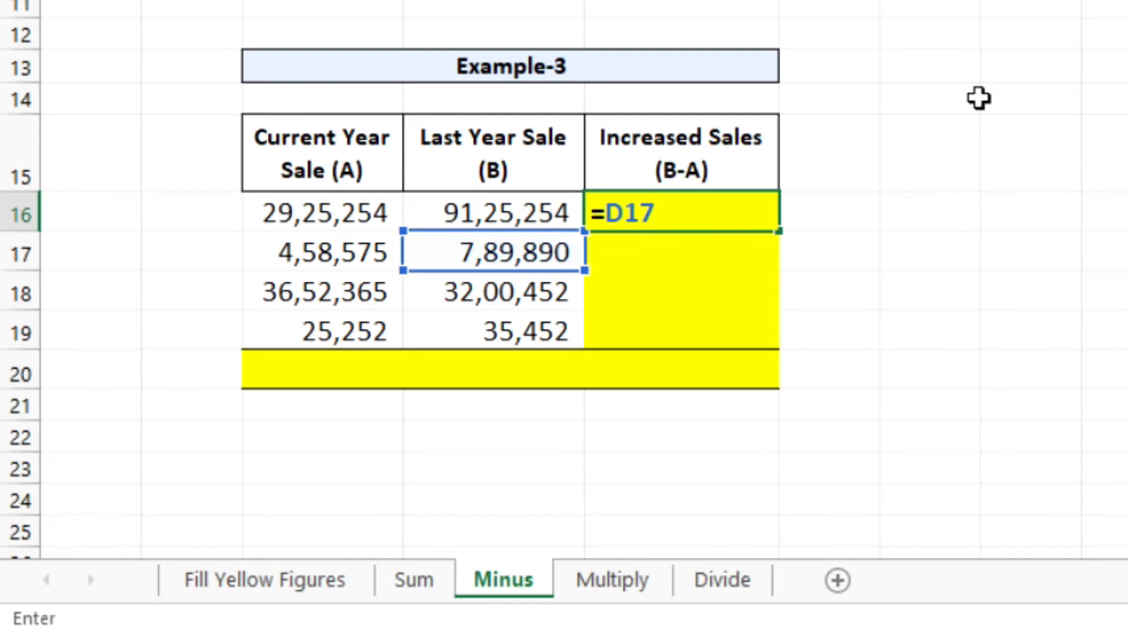
{"action": "key", "text": "BackSpace"}
{"action": "type", "text": "8"}
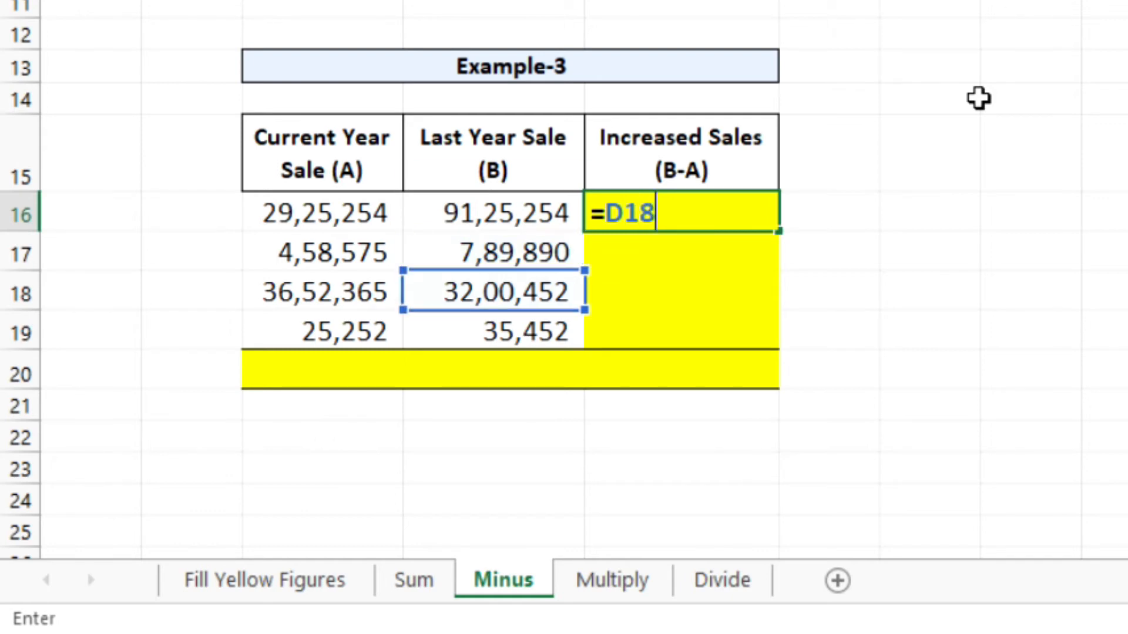
{"action": "key", "text": "BackSpace"}
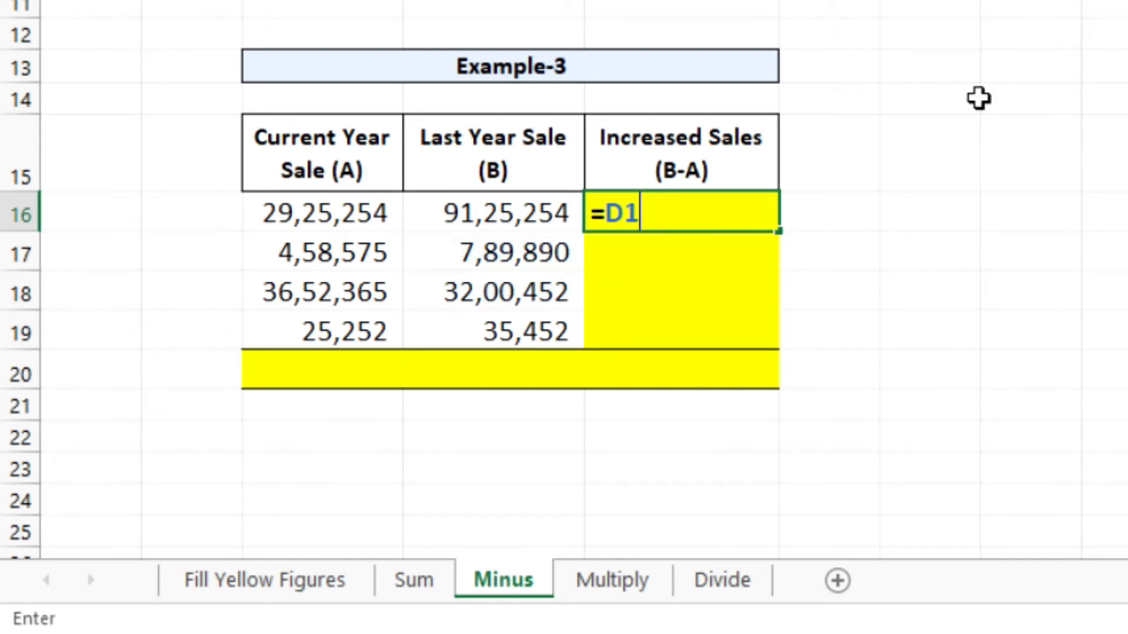
{"action": "type", "text": "6"}
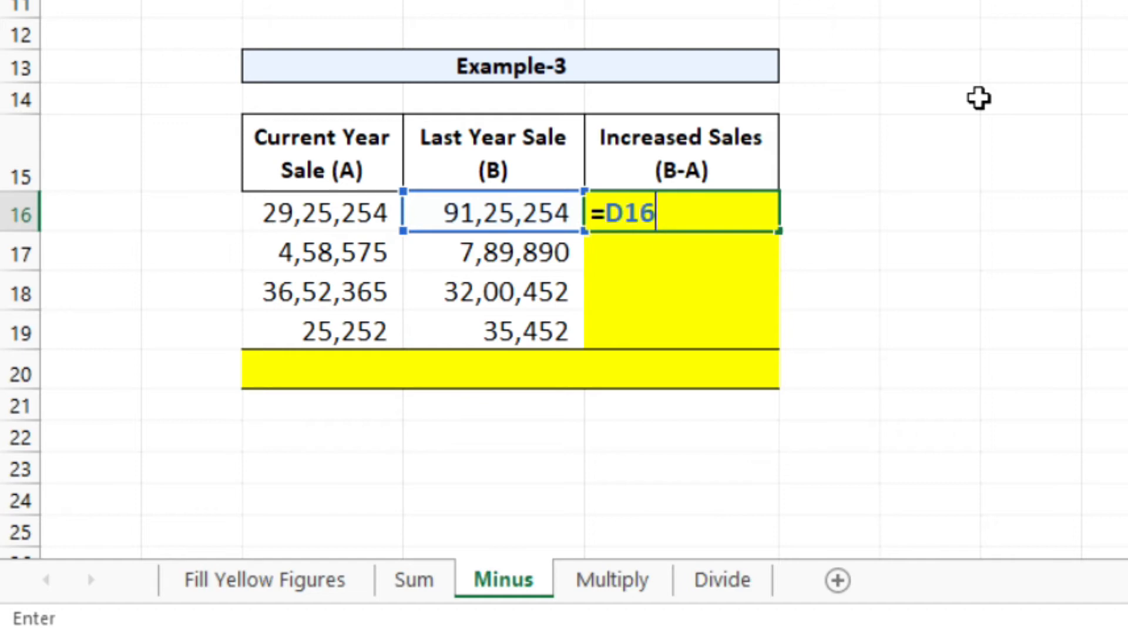
Subtract C16 in the E16 formula and enter it as =D16-C16.
{"action": "type", "text": "-"}
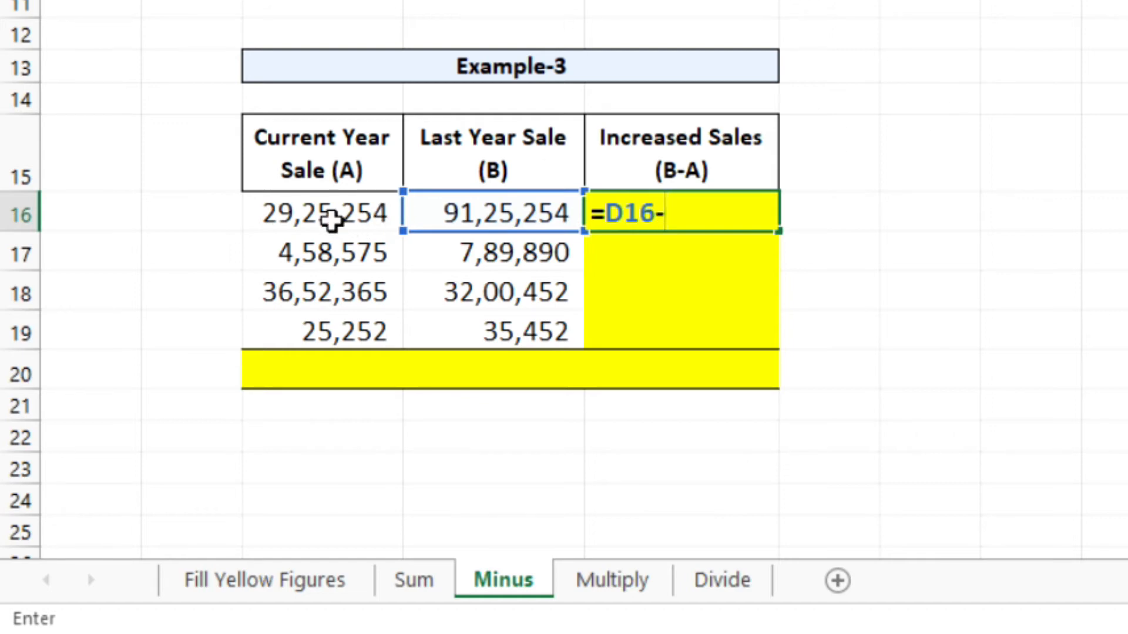
{"action": "left_click", "coordinate": [335, 220]}
{"action": "key", "text": "Return"}
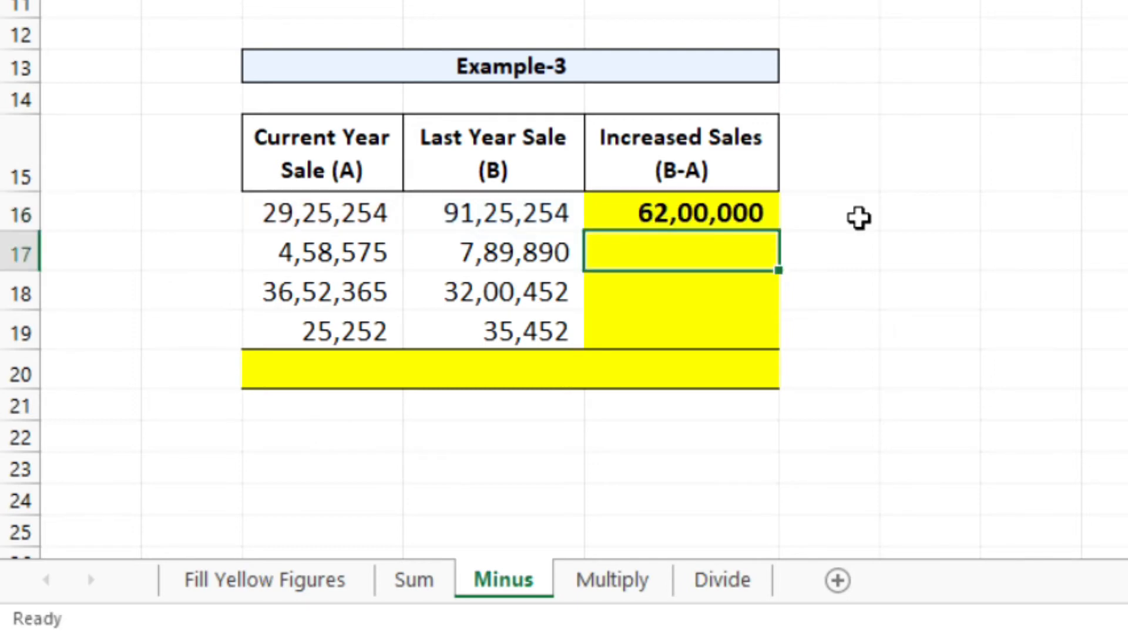
Fill the Increased Sales formula from E16 down through E19.
{"action": "key", "text": "Up"}
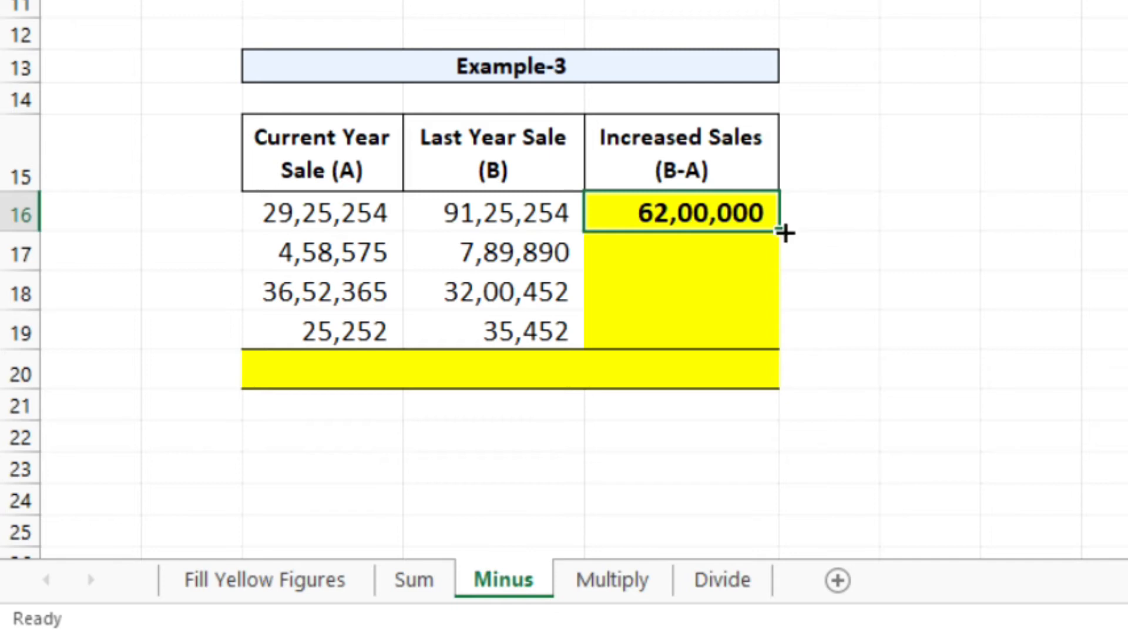
{"action": "left_click_drag", "start_coordinate": [785, 234], "coordinate": [782, 333]}
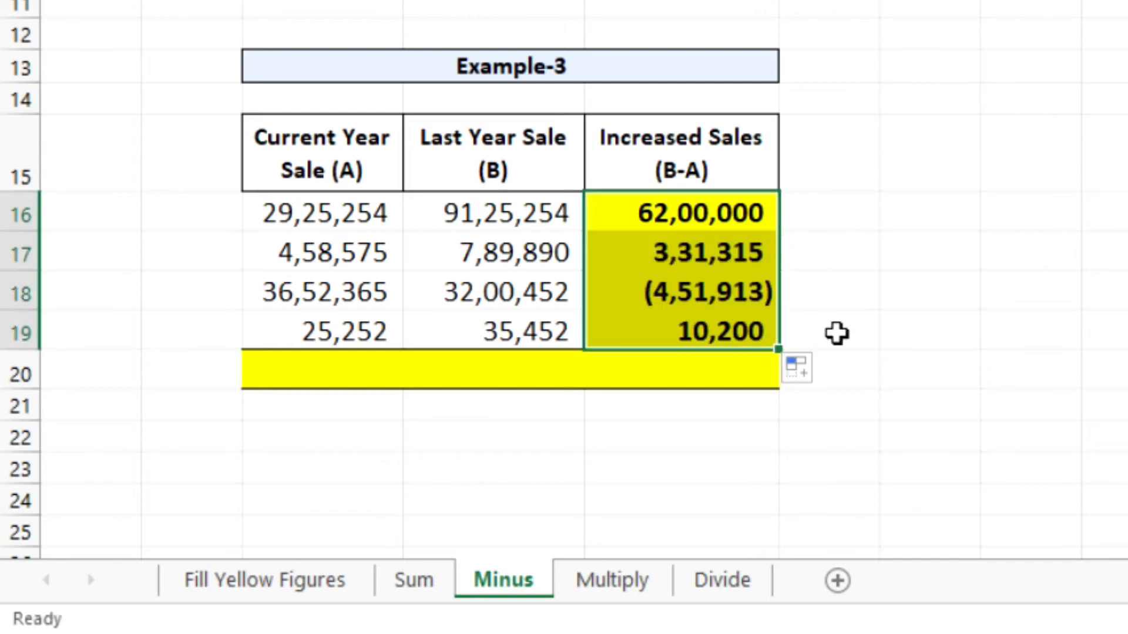
{"action": "left_click", "coordinate": [676, 292]}
Label the Example-3 summary row with a bold "Total" in B20.
{"action": "left_click", "coordinate": [337, 382]}
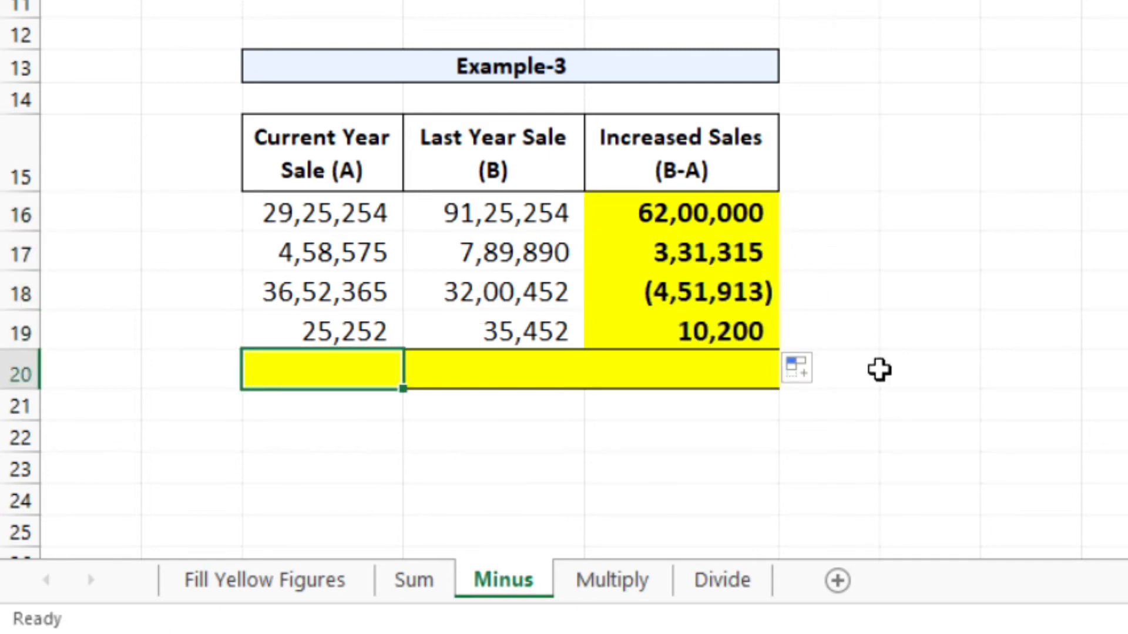
{"action": "key", "text": "Left"}
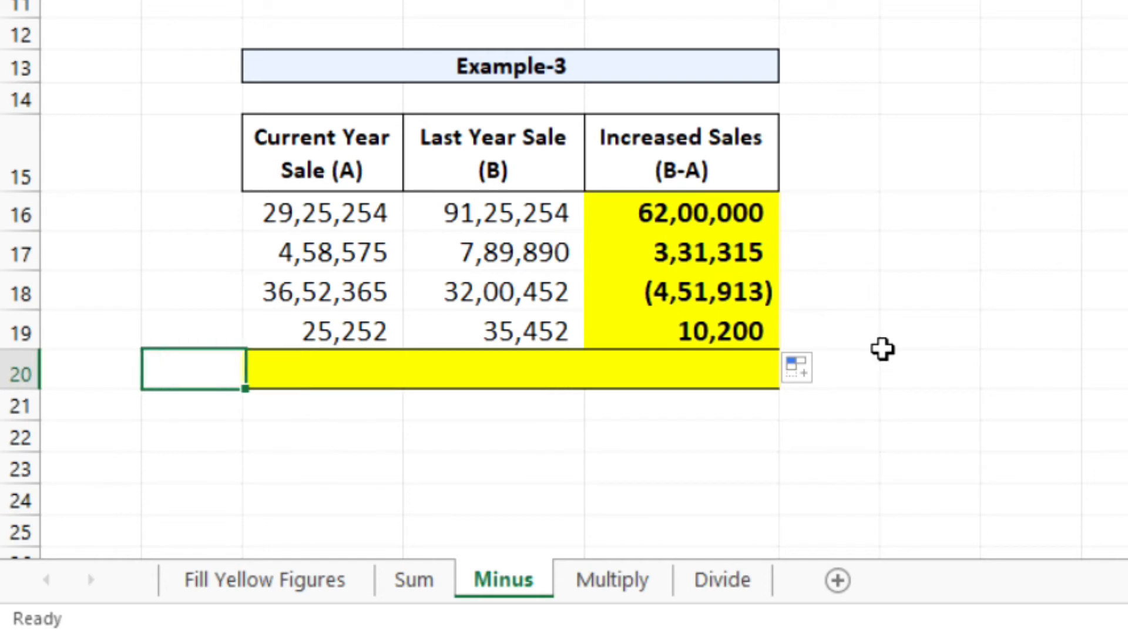
{"action": "type", "text": "Total"}
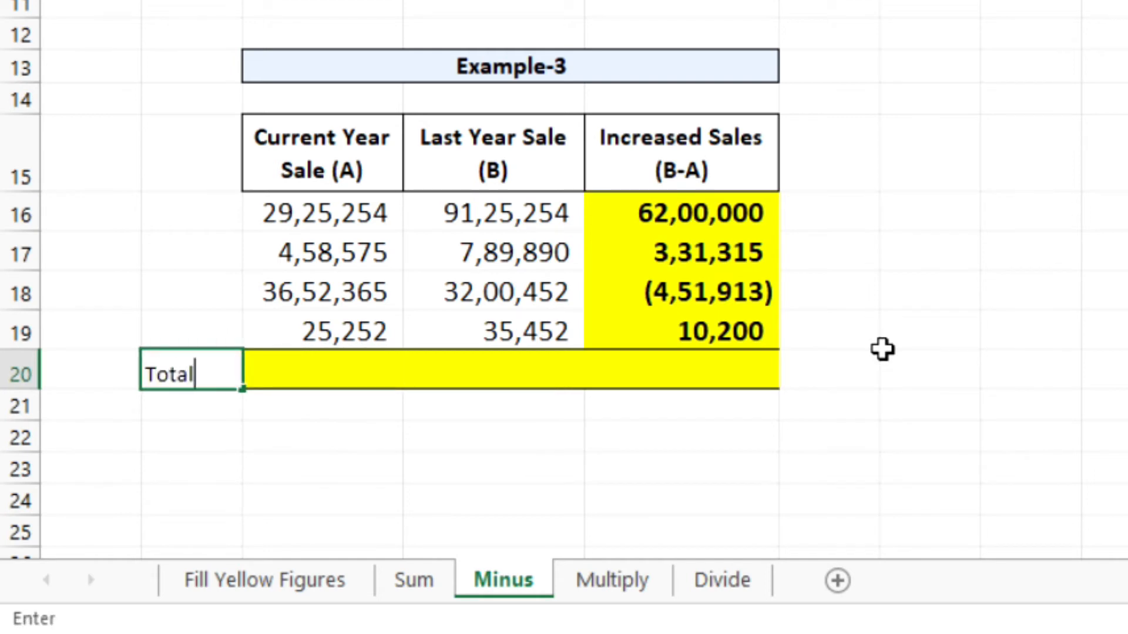
{"action": "key", "text": "Tab"}
{"action": "key", "text": "Right"}
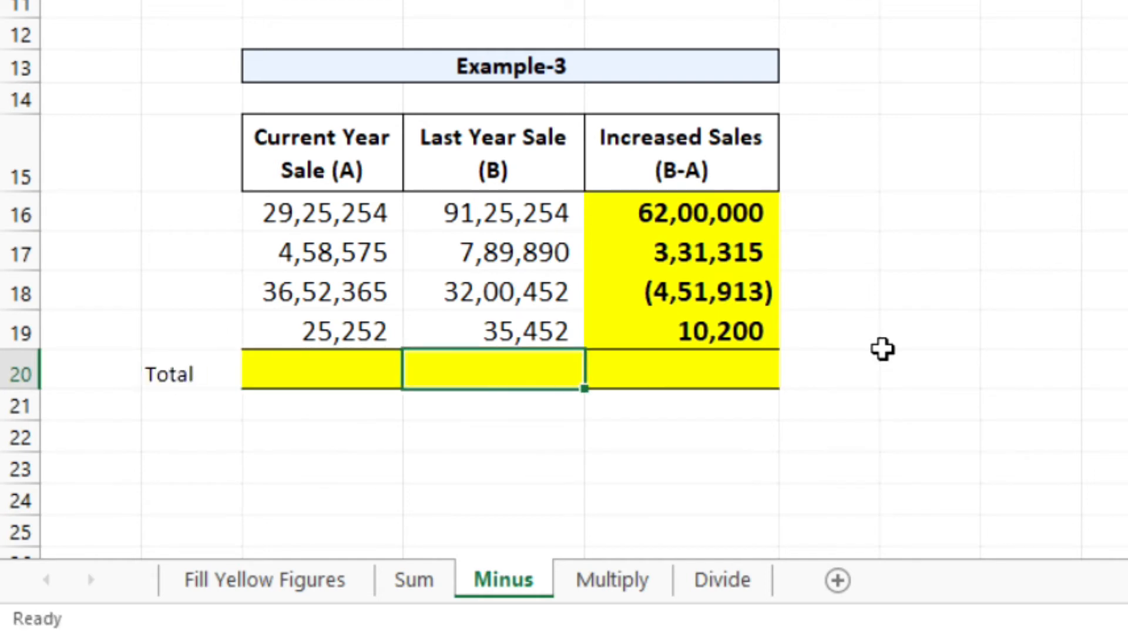
{"action": "key", "text": "Left"}
{"action": "key", "text": "Left"}
{"action": "key", "text": "Up"}
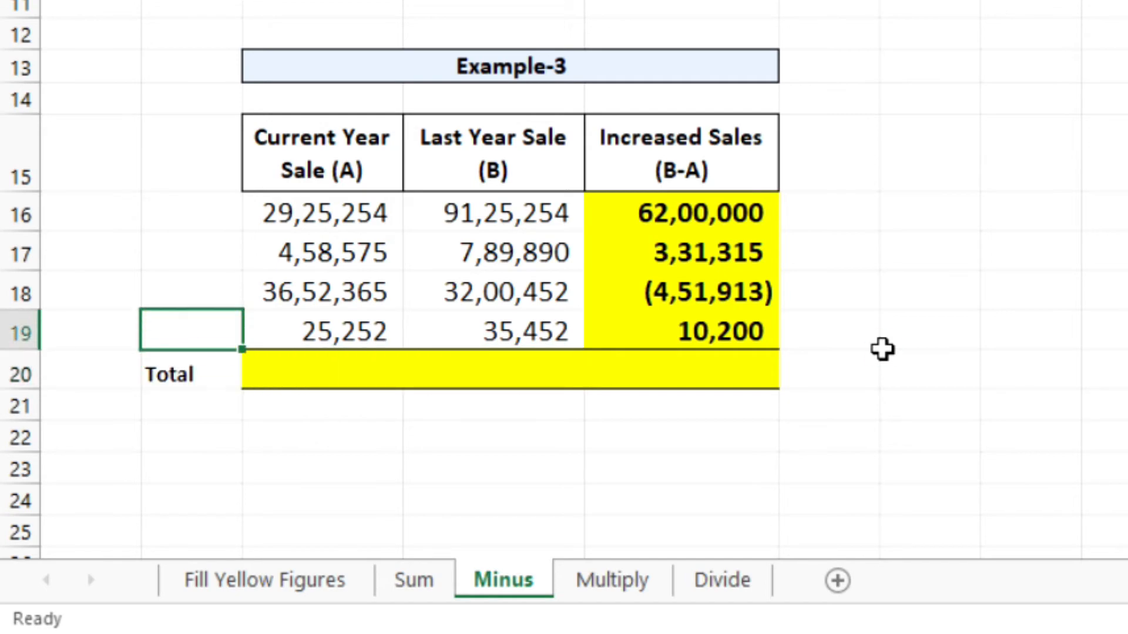
Enter =SUM(C16:C19) in C20 to total the Current Year Sale column.
{"action": "key", "text": "Right"}
{"action": "key", "text": "Down"}
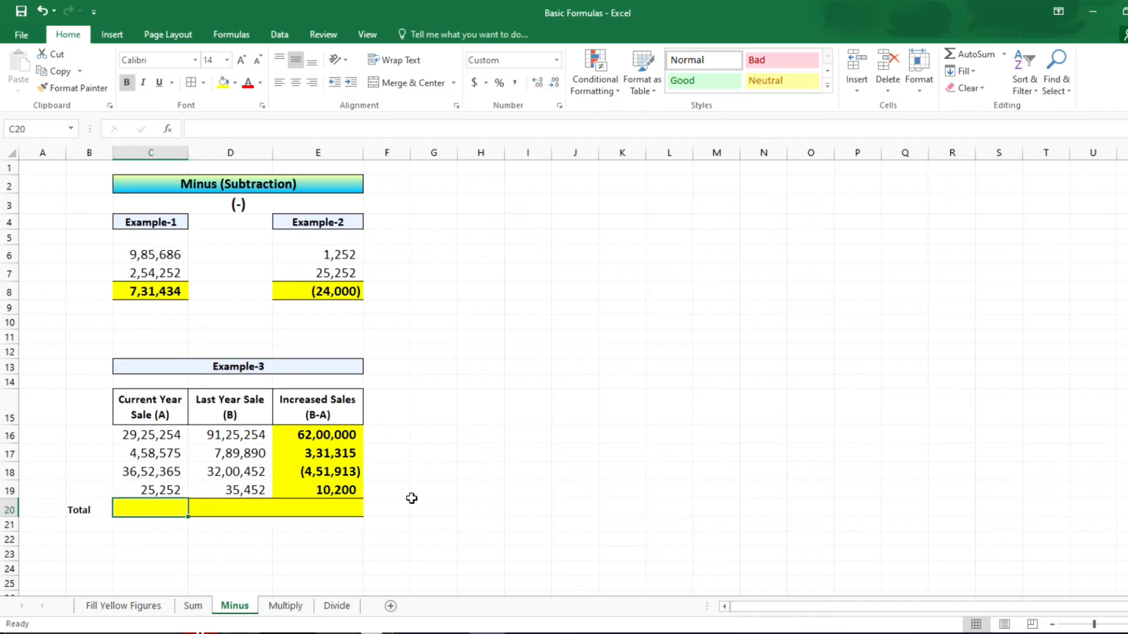
{"action": "key", "text": "alt+equal"}
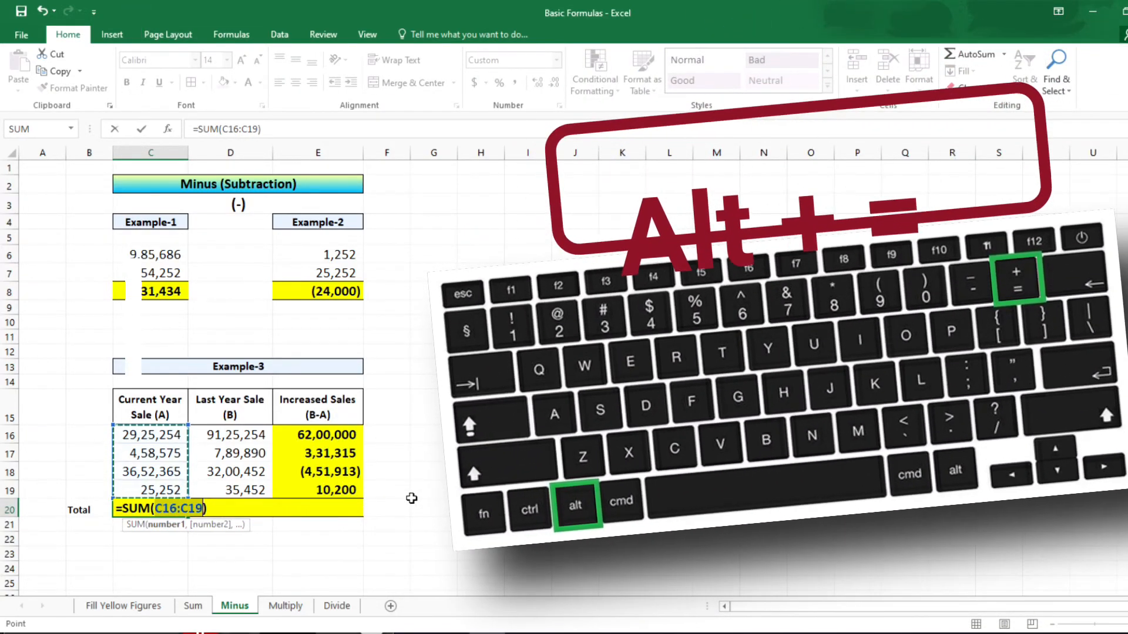
{"action": "key", "text": "Return"}
{"action": "key", "text": "Up"}
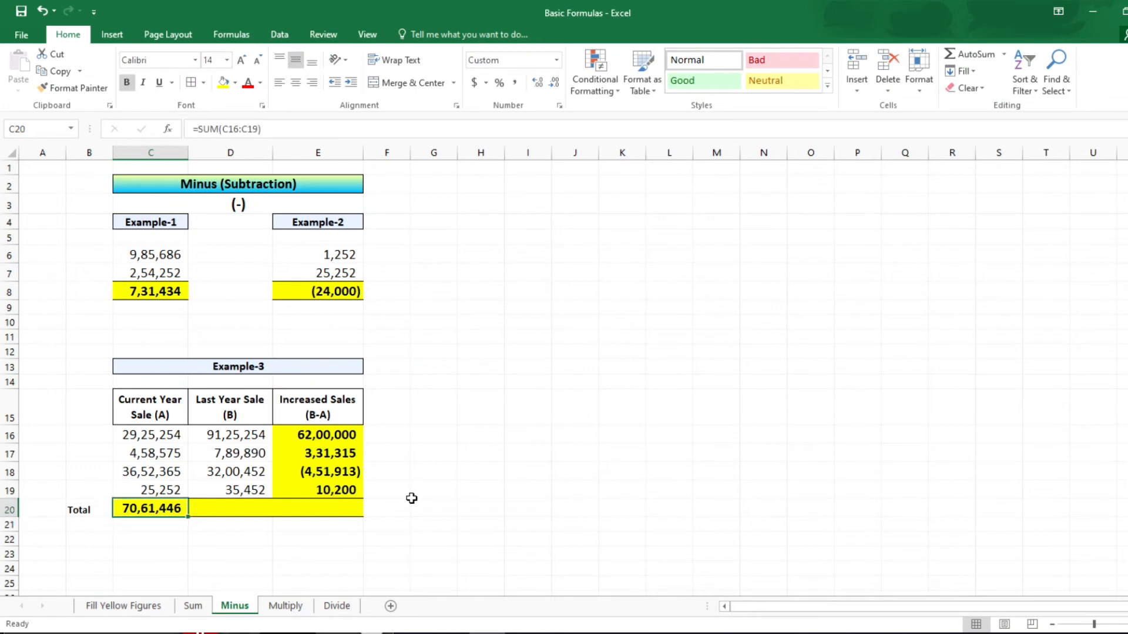
Copy the C20 total formula into D20:E20 for the Last Year Sale and Increased Sales columns.
{"action": "key", "text": "ctrl+c"}
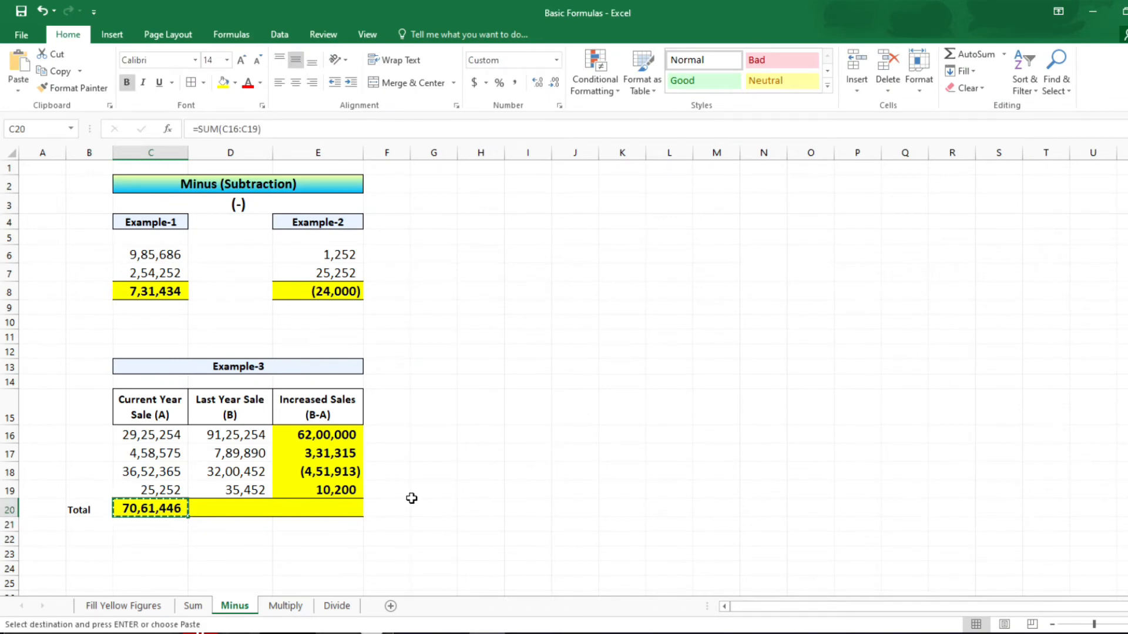
{"action": "key", "text": "Right"}
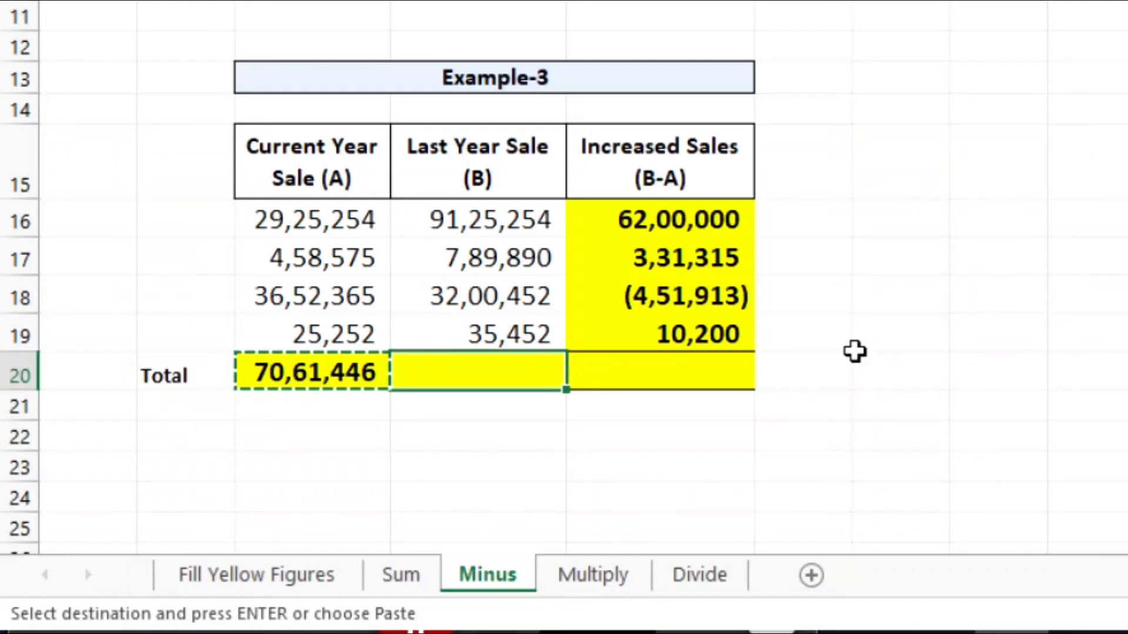
{"action": "key", "text": "shift+Right"}
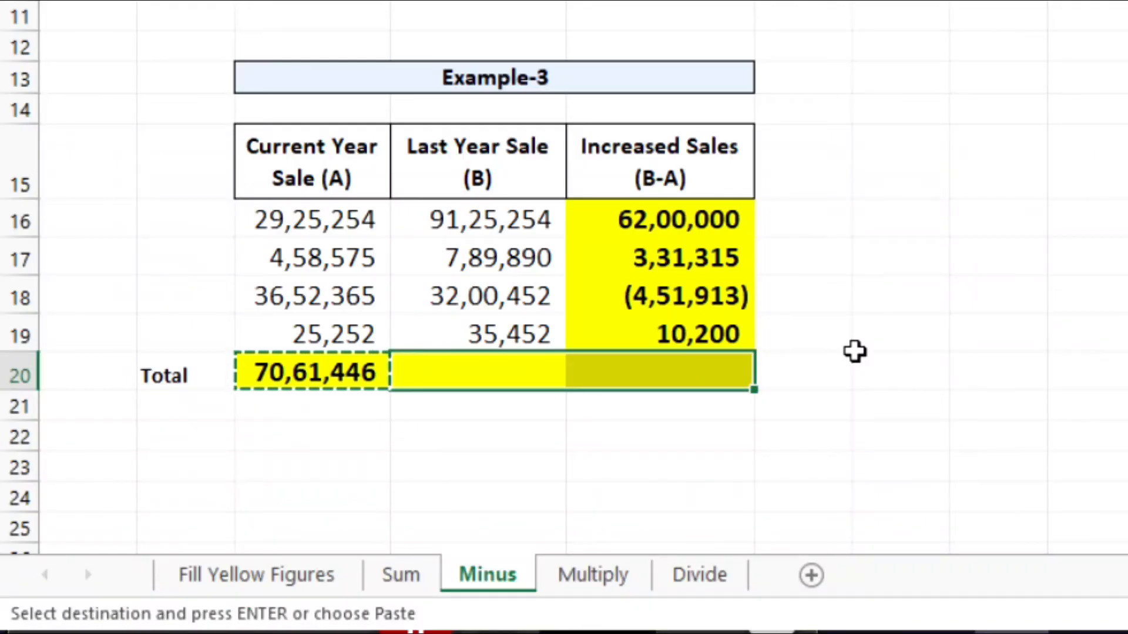
{"action": "key", "text": "Return"}
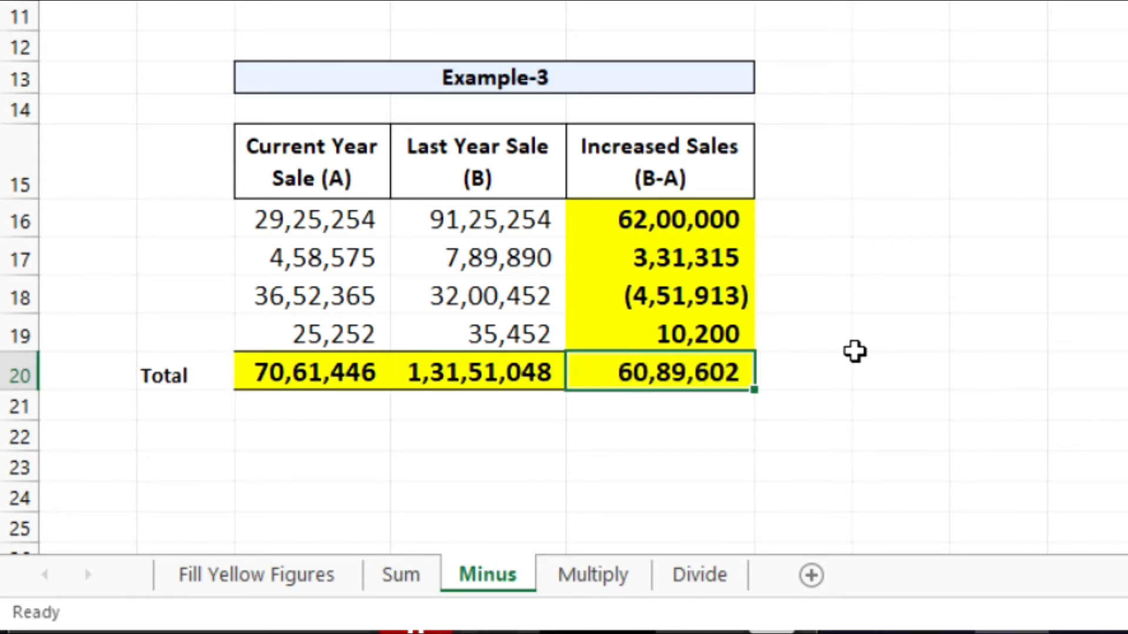
Examine the Increased Sales total in E20 against the row values above it, including the negative one.
{"action": "left_click", "coordinate": [851, 353]}
{"action": "left_click", "coordinate": [670, 341]}
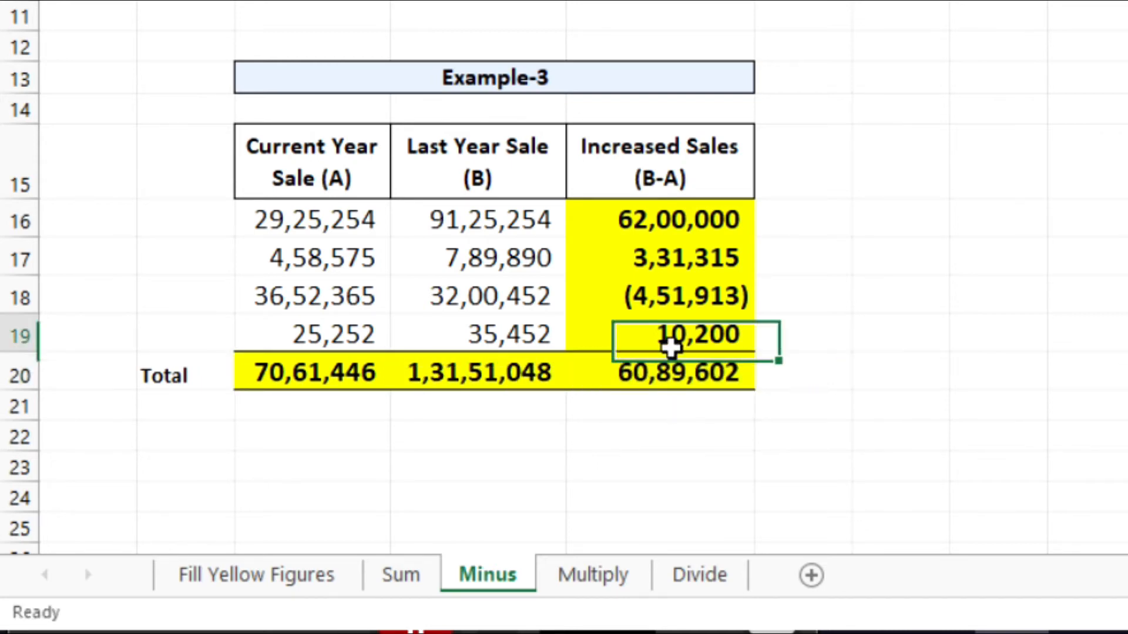
{"action": "left_click", "coordinate": [670, 376]}
{"action": "left_click", "coordinate": [687, 329]}
{"action": "key", "text": "Up"}
{"action": "key", "text": "Up"}
{"action": "key", "text": "Up"}
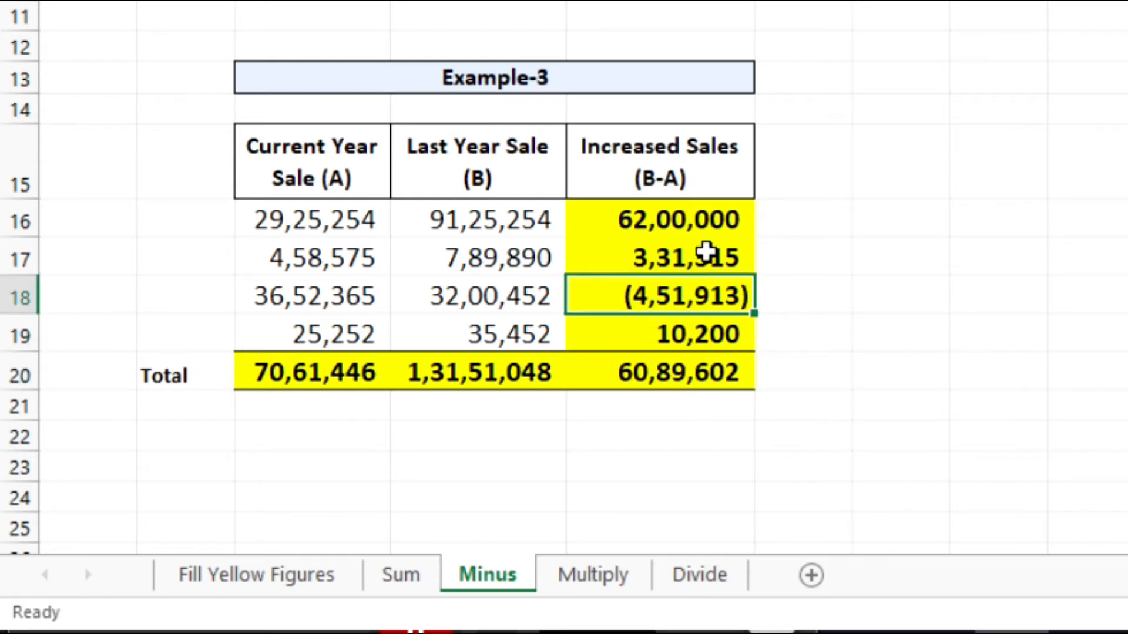
Start a cross-check formula in F20 that adds the first two Increased Sales values, =E16+E17.
{"action": "left_click", "coordinate": [846, 358]}
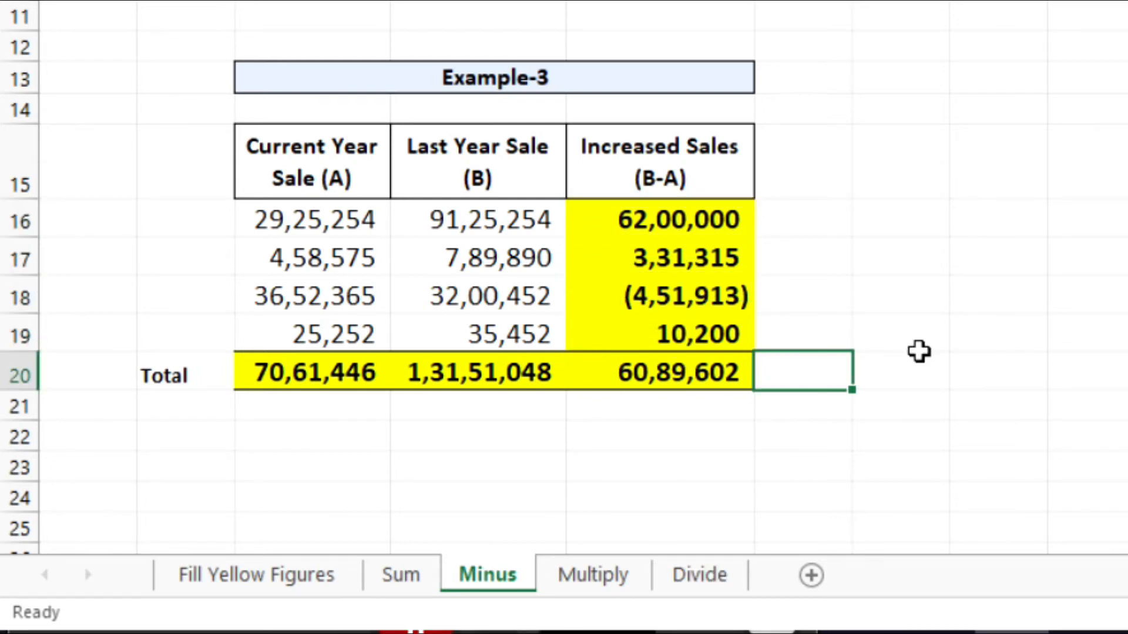
{"action": "type", "text": "="}
{"action": "key", "text": "Up"}
{"action": "key", "text": "Up"}
{"action": "key", "text": "Up"}
{"action": "key", "text": "Up"}
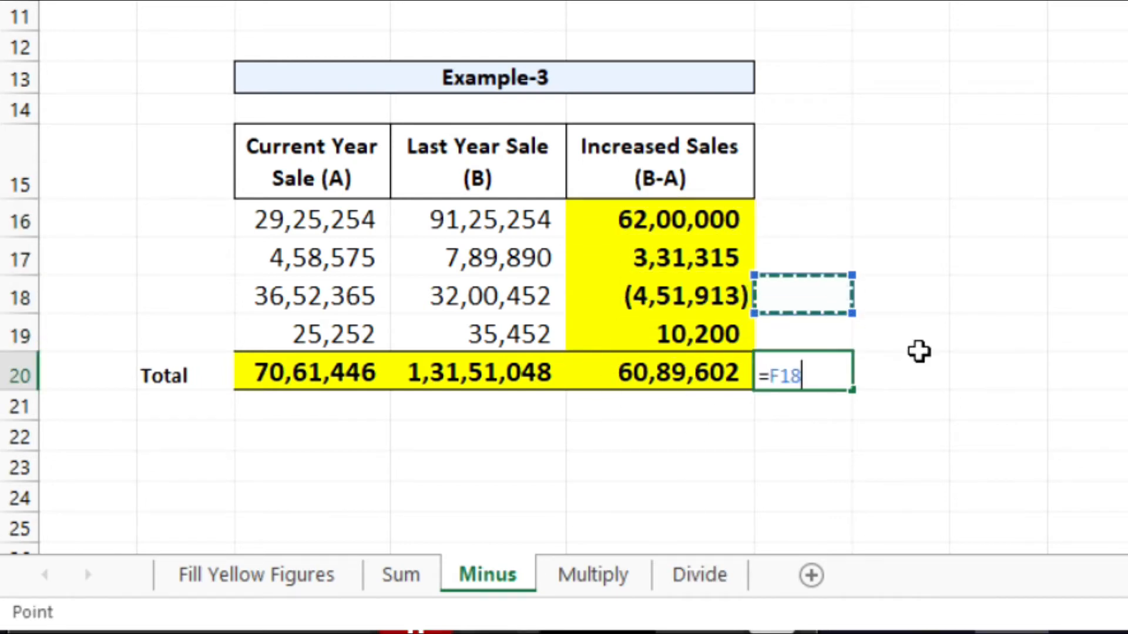
{"action": "key", "text": "Left"}
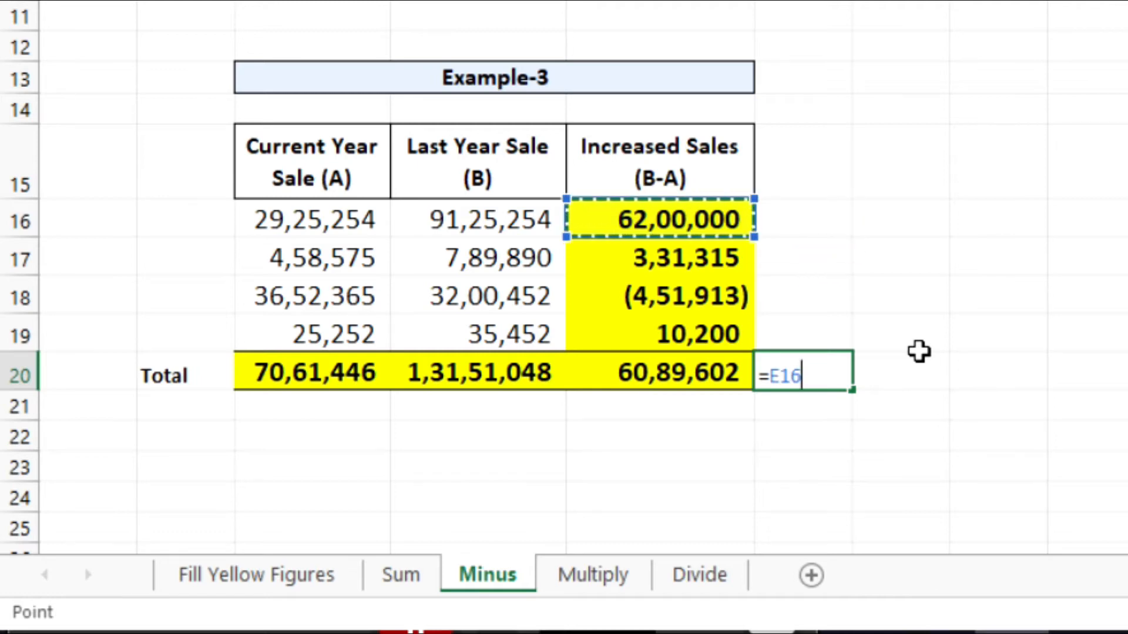
{"action": "type", "text": "+"}
{"action": "key", "text": "Up"}
{"action": "key", "text": "Up"}
{"action": "key", "text": "Left"}
{"action": "key", "text": "Up"}
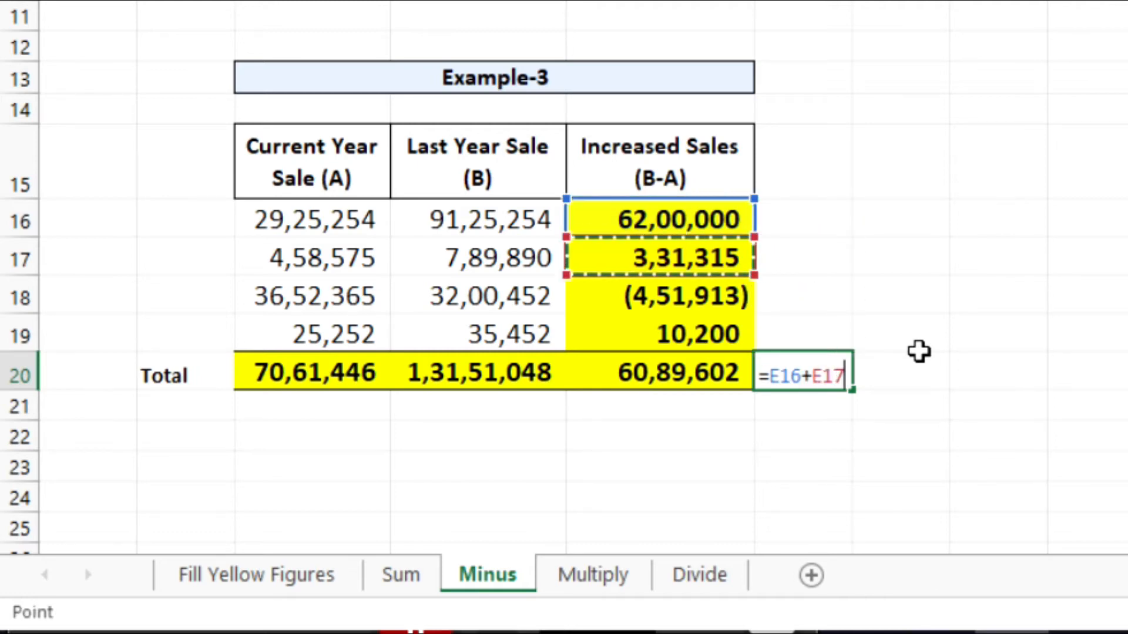
Complete the cross-check formula in F20 as =E16+E17+E18+E19 to add all four Increased Sales values.
{"action": "type", "text": "-"}
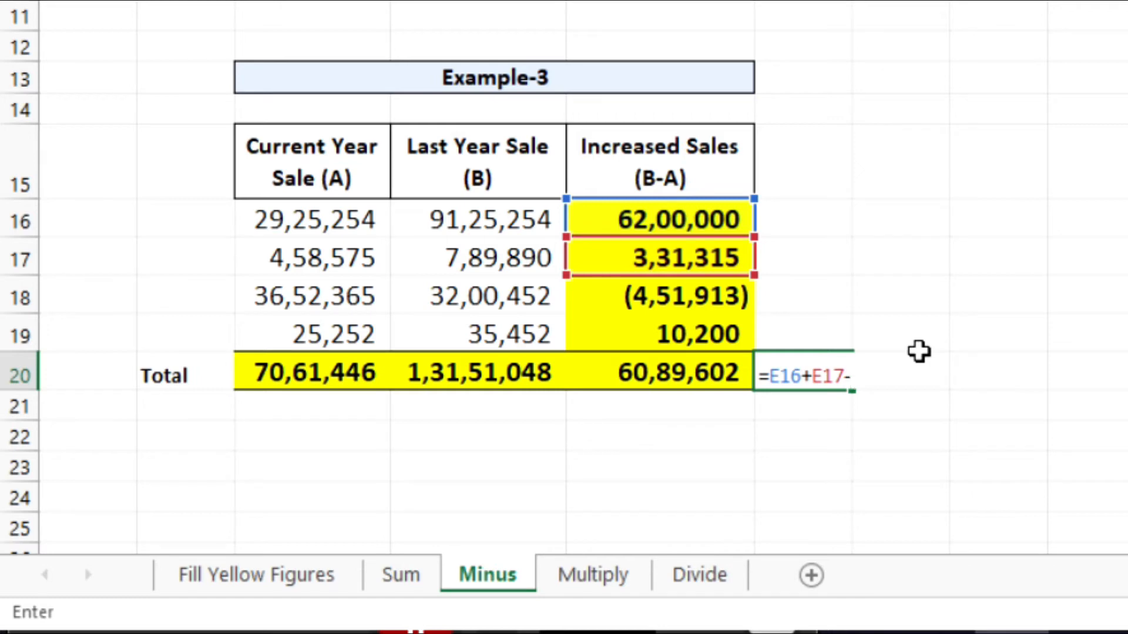
{"action": "key", "text": "BackSpace"}
{"action": "type", "text": "+"}
{"action": "key", "text": "Up"}
{"action": "key", "text": "Up"}
{"action": "key", "text": "Left"}
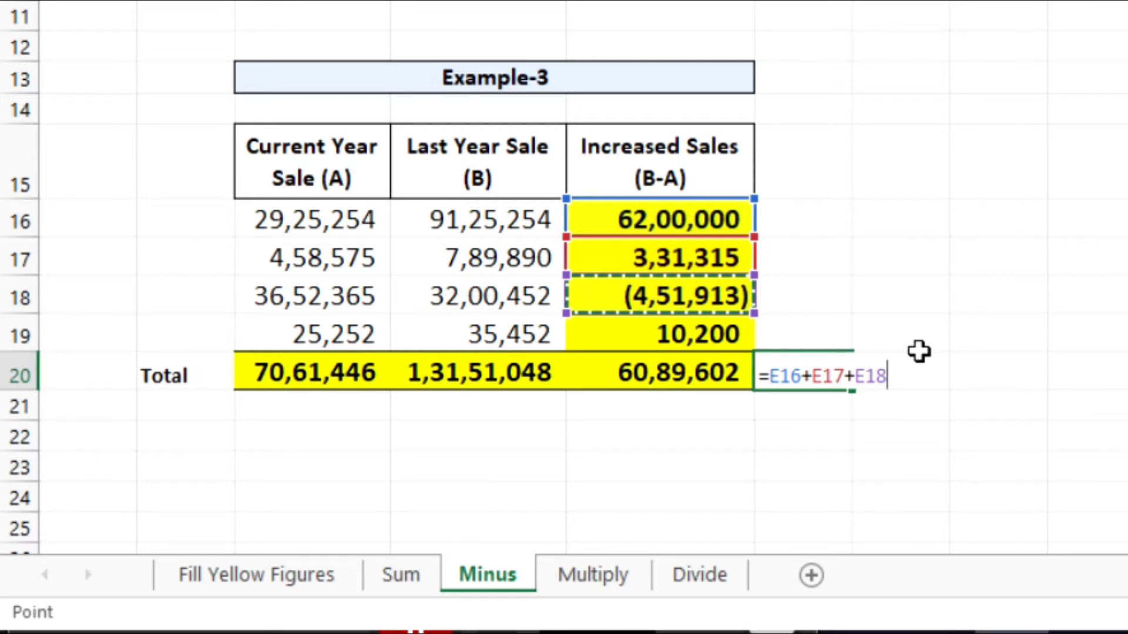
{"action": "type", "text": "+"}
{"action": "key", "text": "Up"}
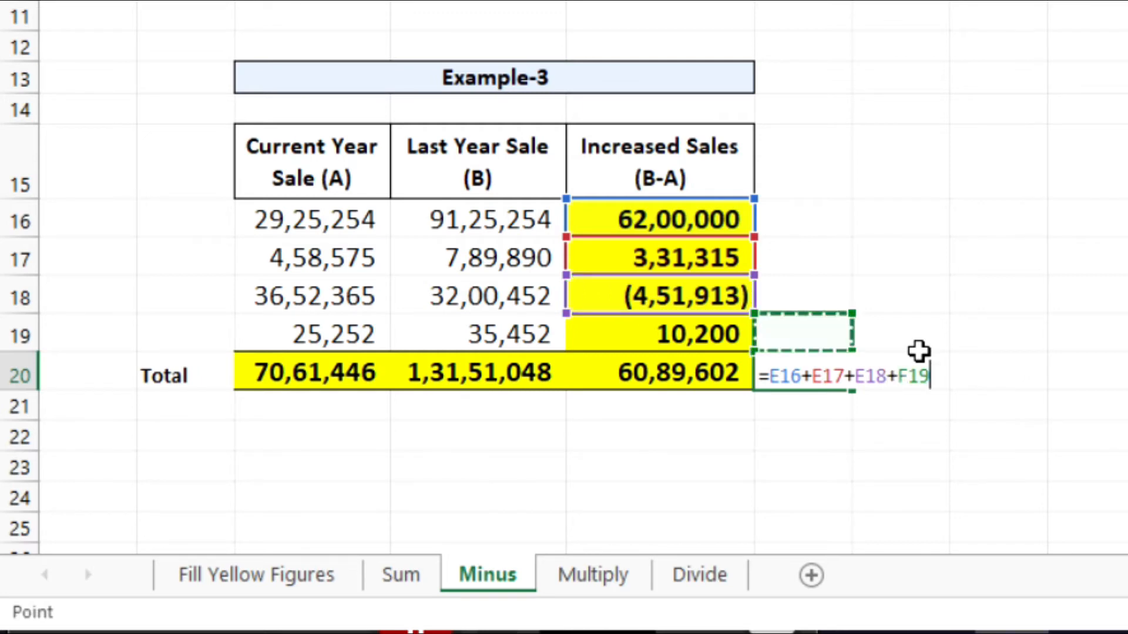
{"action": "key", "text": "Left"}
{"action": "key", "text": "Return"}
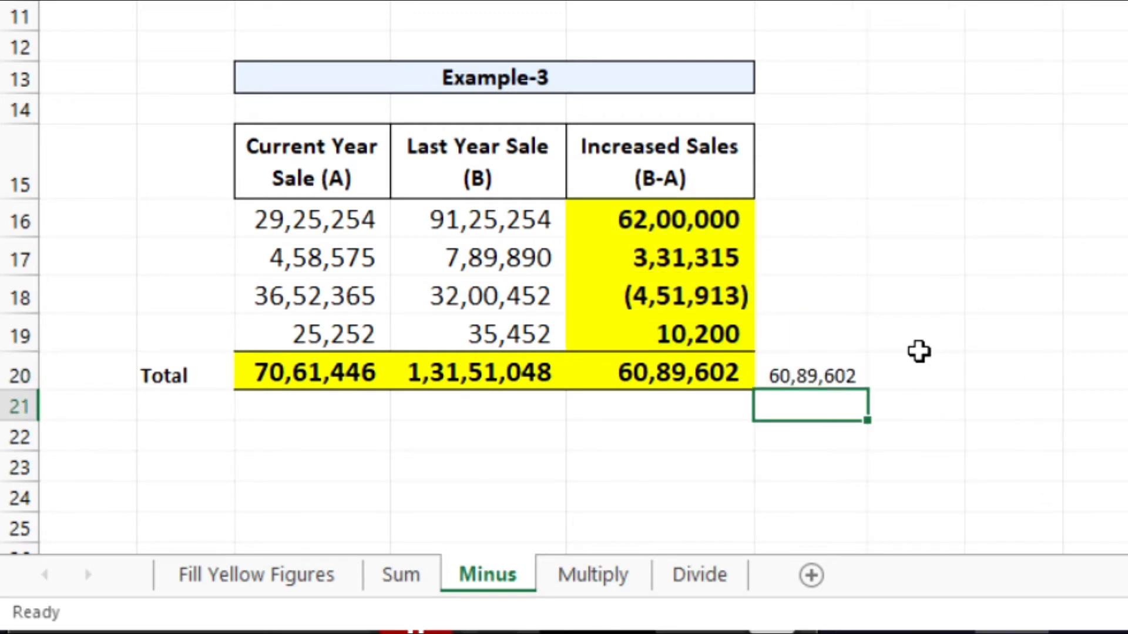
Delete the cross-check from F20 and inspect the total formulas in D20 and C20 without altering them.
{"action": "left_click", "coordinate": [820, 376]}
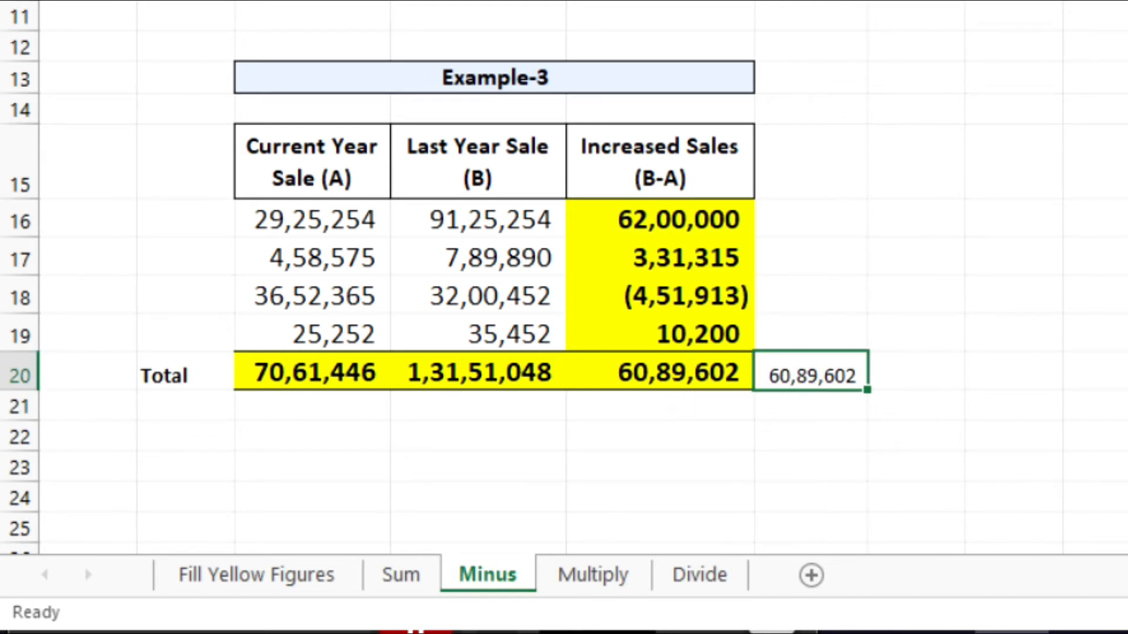
{"action": "key", "text": "Delete"}
{"action": "key", "text": "Left"}
{"action": "key", "text": "Left"}
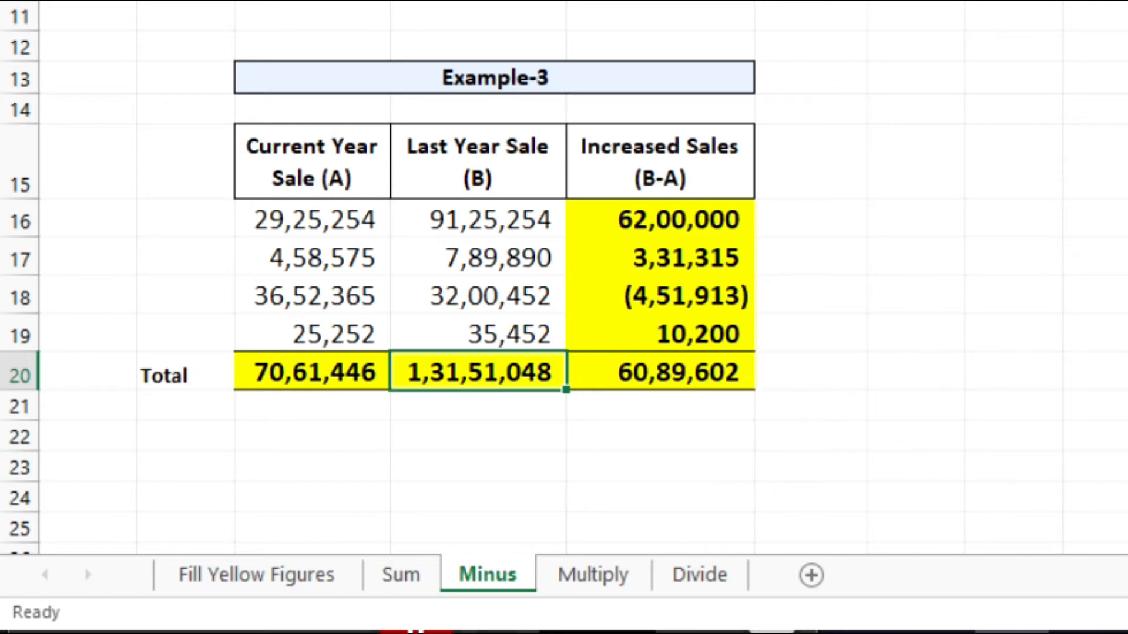
{"action": "key", "text": "F2"}
{"action": "key", "text": "Escape"}
{"action": "key", "text": "Left"}
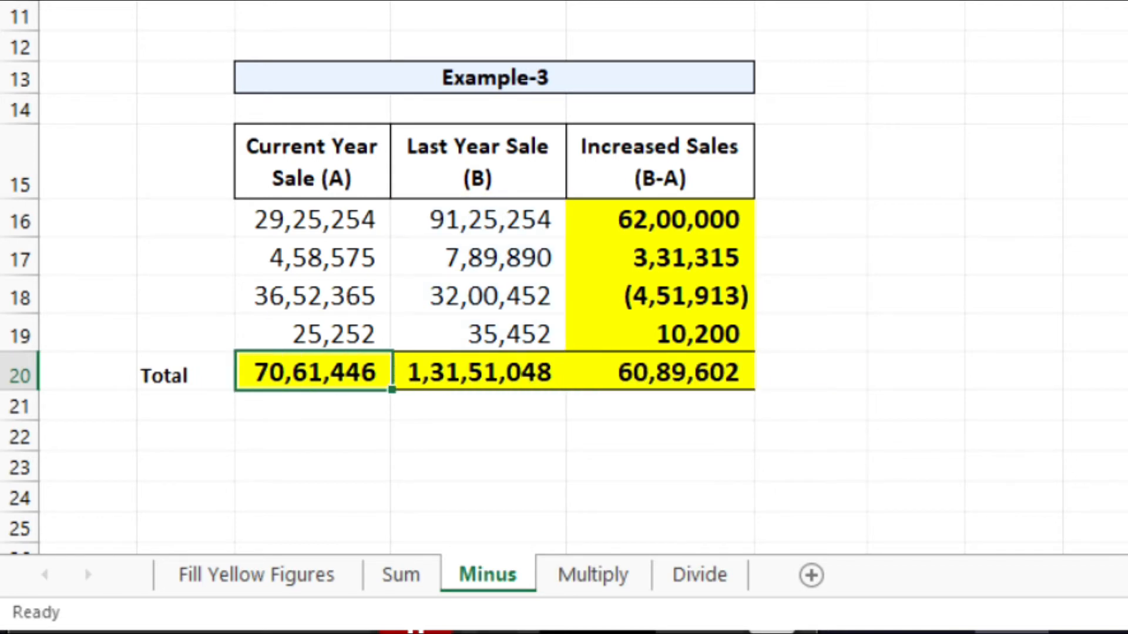
{"action": "key", "text": "F2"}
{"action": "key", "text": "Escape"}
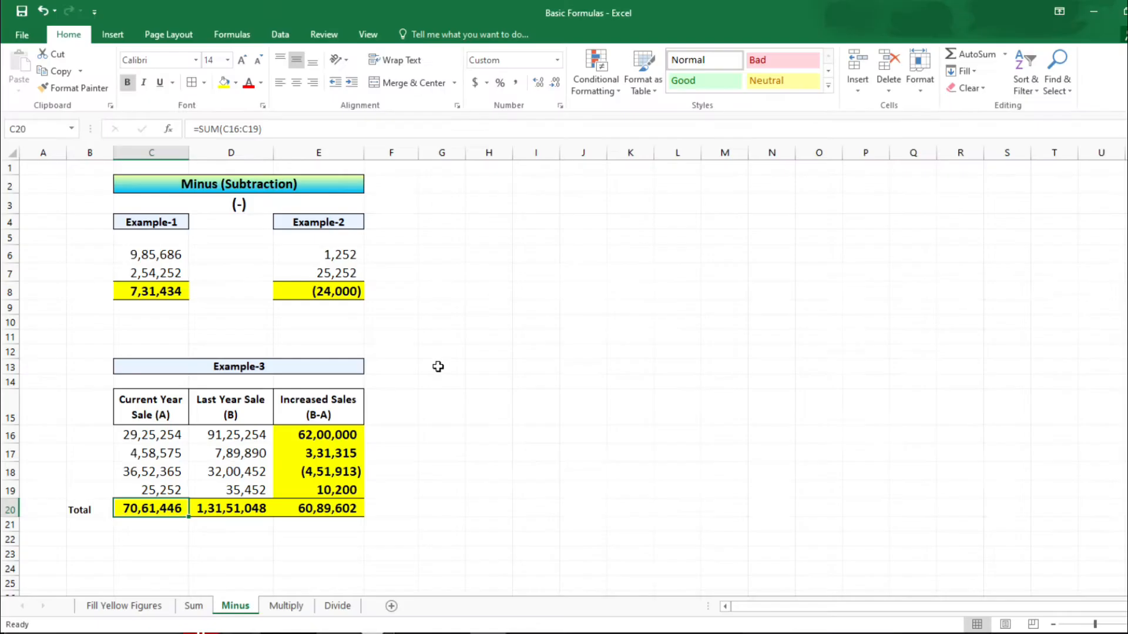
Switch to the Multiply sheet and look over its title, operator sign and example blocks.
{"action": "left_click", "coordinate": [908, 80]}
{"action": "left_click", "coordinate": [284, 608]}
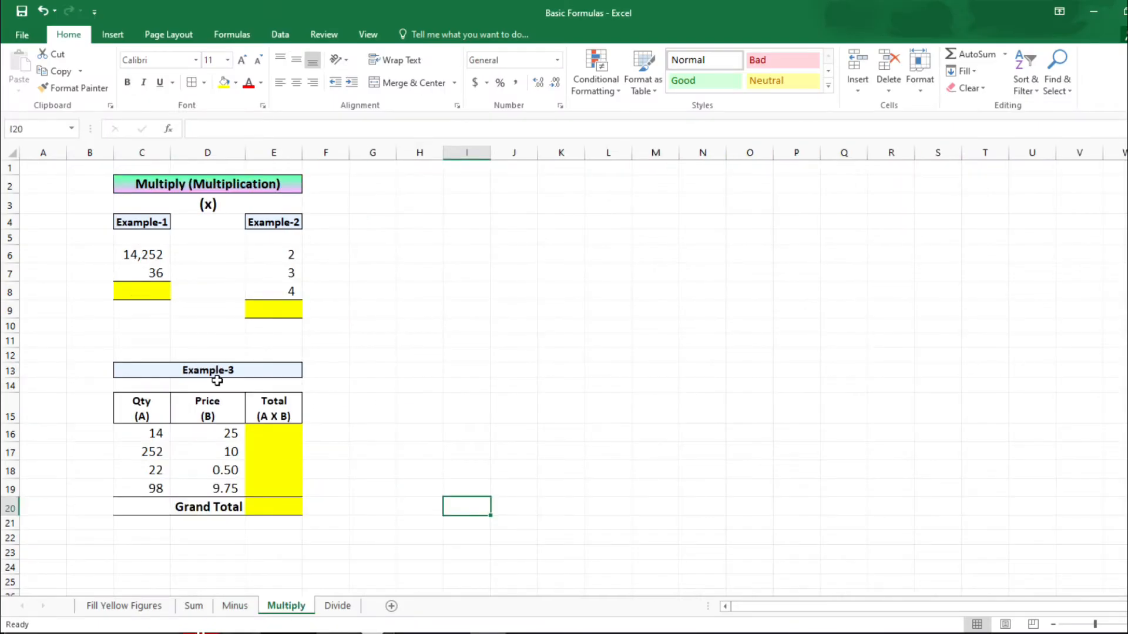
{"action": "left_click_drag", "start_coordinate": [243, 185], "coordinate": [245, 511]}
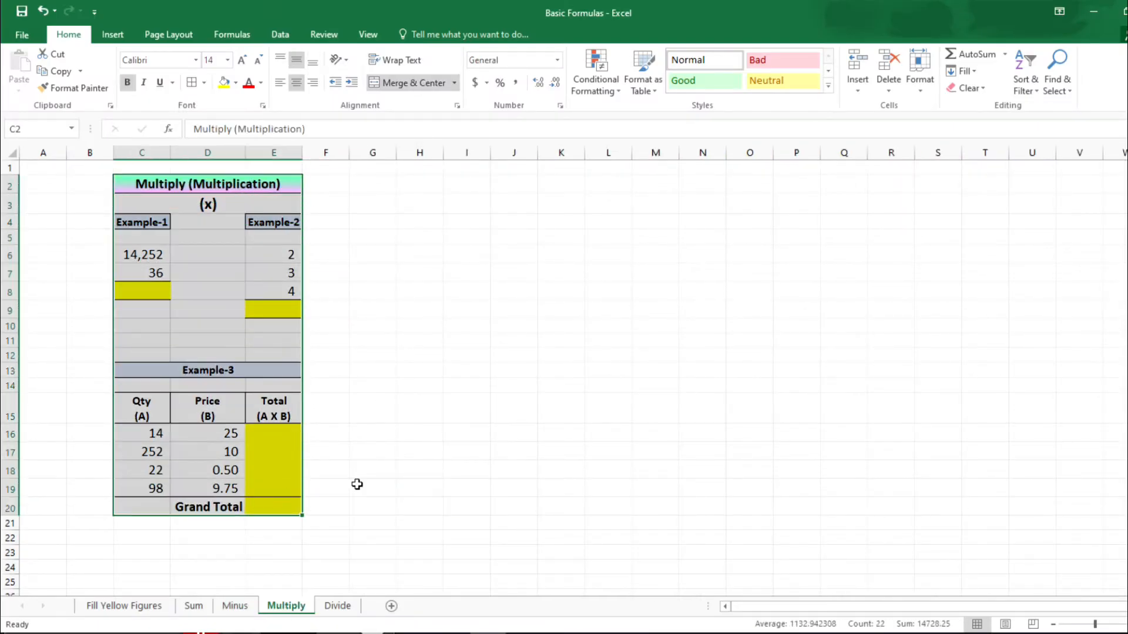
{"action": "left_click", "coordinate": [421, 370]}
{"action": "left_click", "coordinate": [188, 186]}
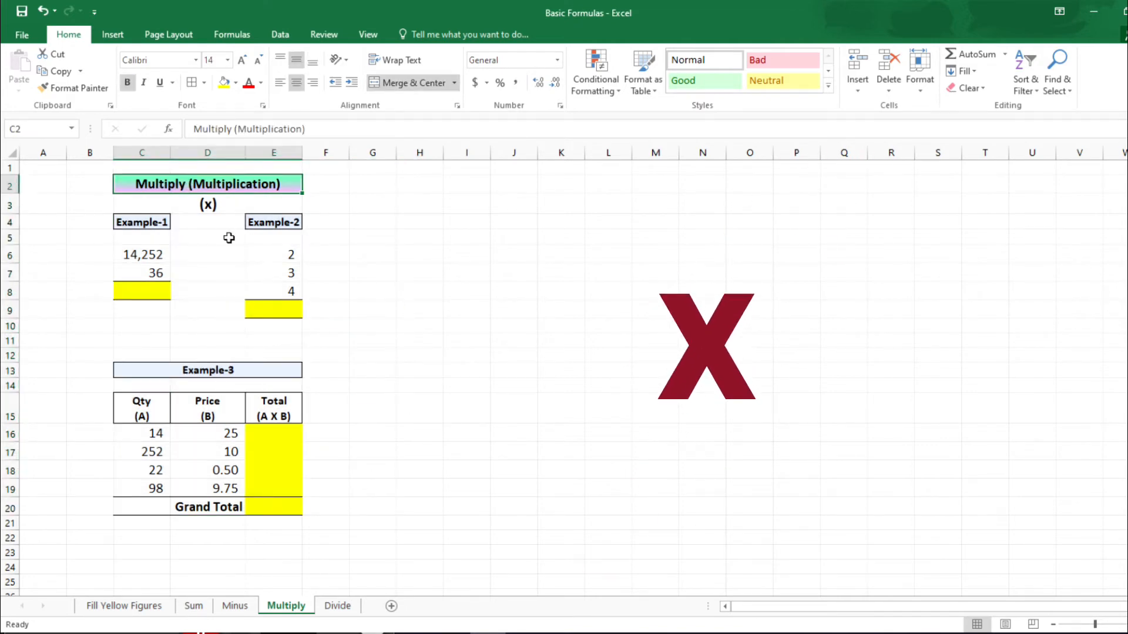
{"action": "left_click", "coordinate": [217, 207]}
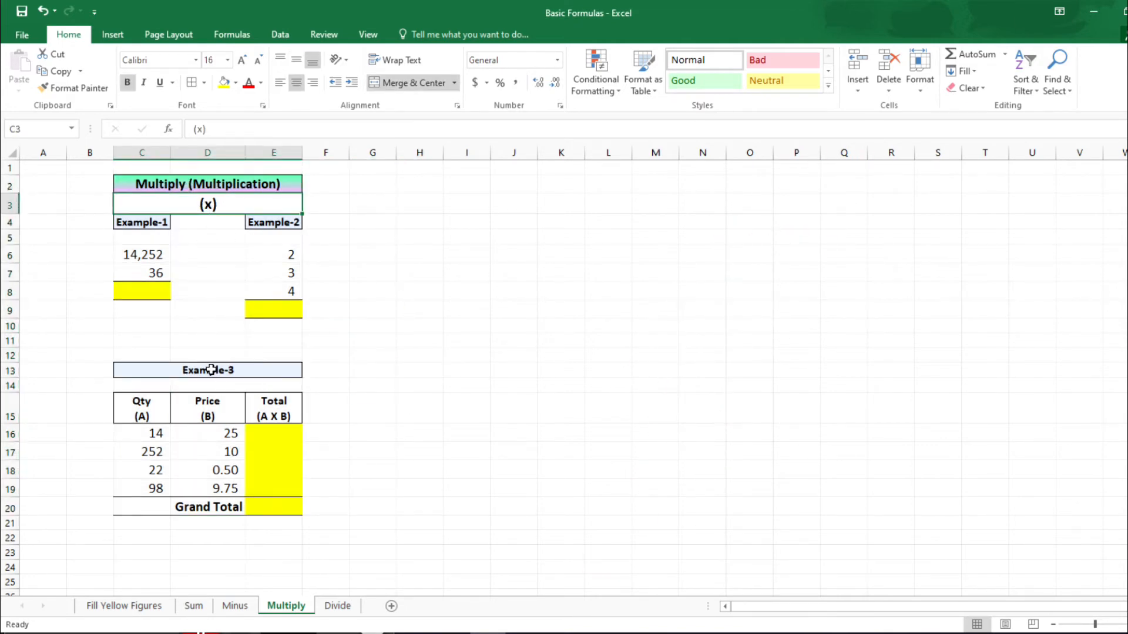
{"action": "left_click_drag", "start_coordinate": [149, 224], "coordinate": [145, 288]}
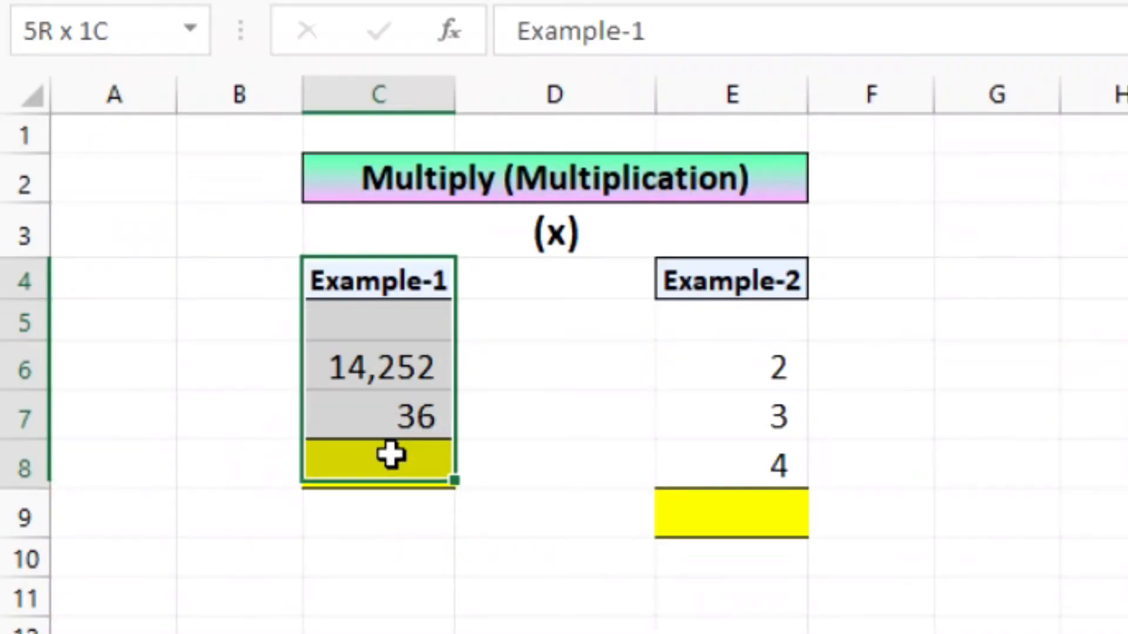
{"action": "left_click", "coordinate": [549, 425]}
Enter =C6*C7 in C8 to multiply the two Example-1 values.
{"action": "left_click", "coordinate": [438, 477]}
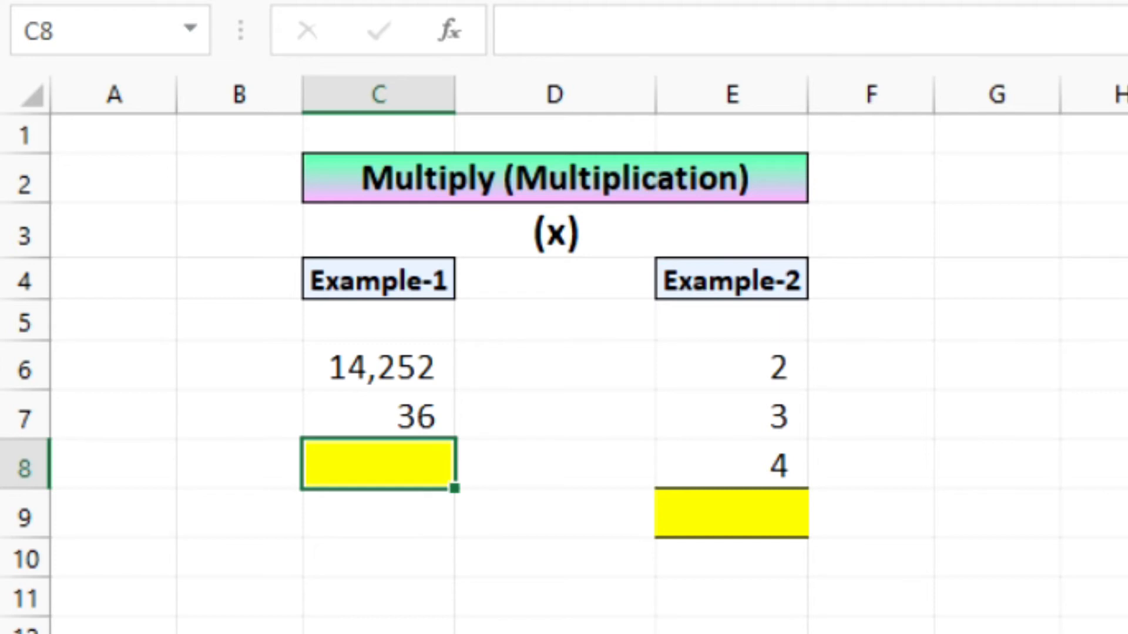
{"action": "type", "text": "="}
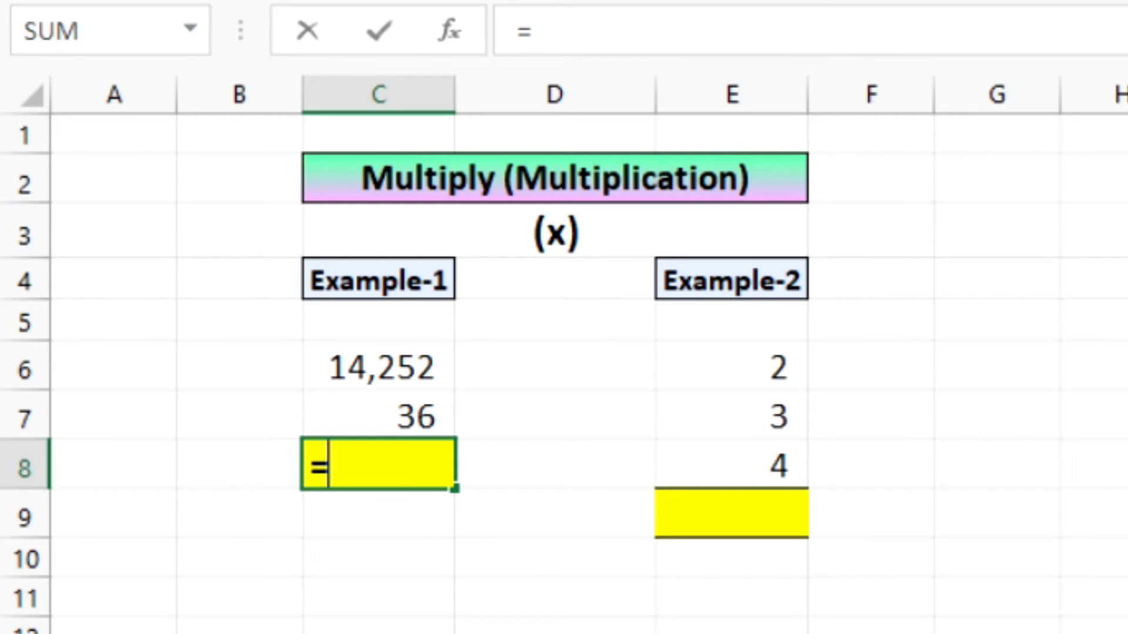
{"action": "key", "text": "Up"}
{"action": "key", "text": "Up"}
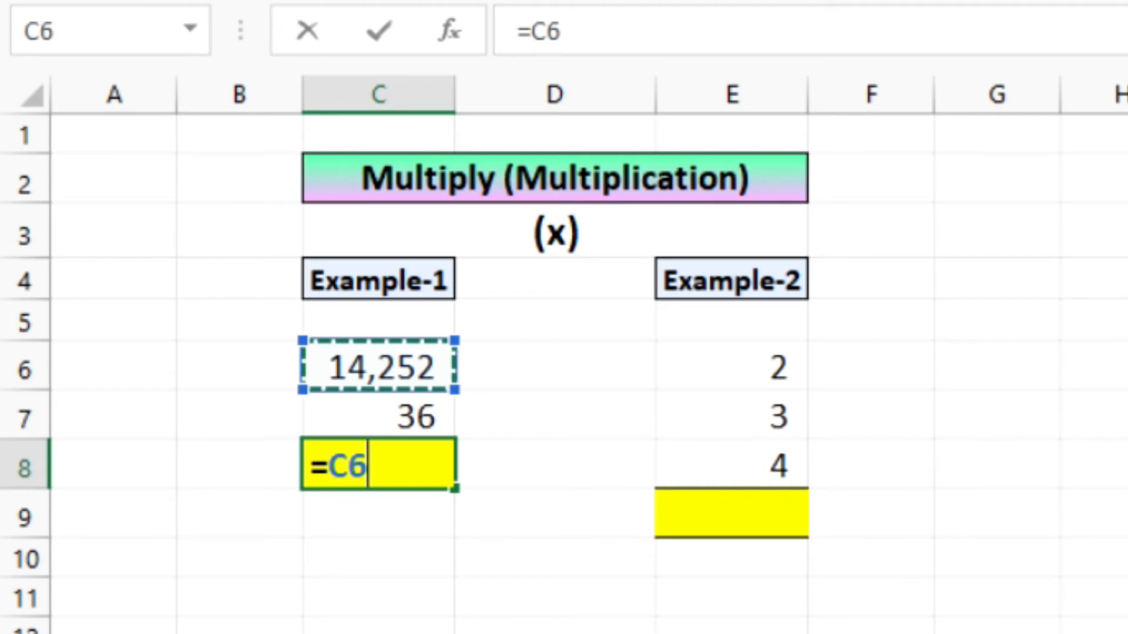
{"action": "type", "text": "*"}
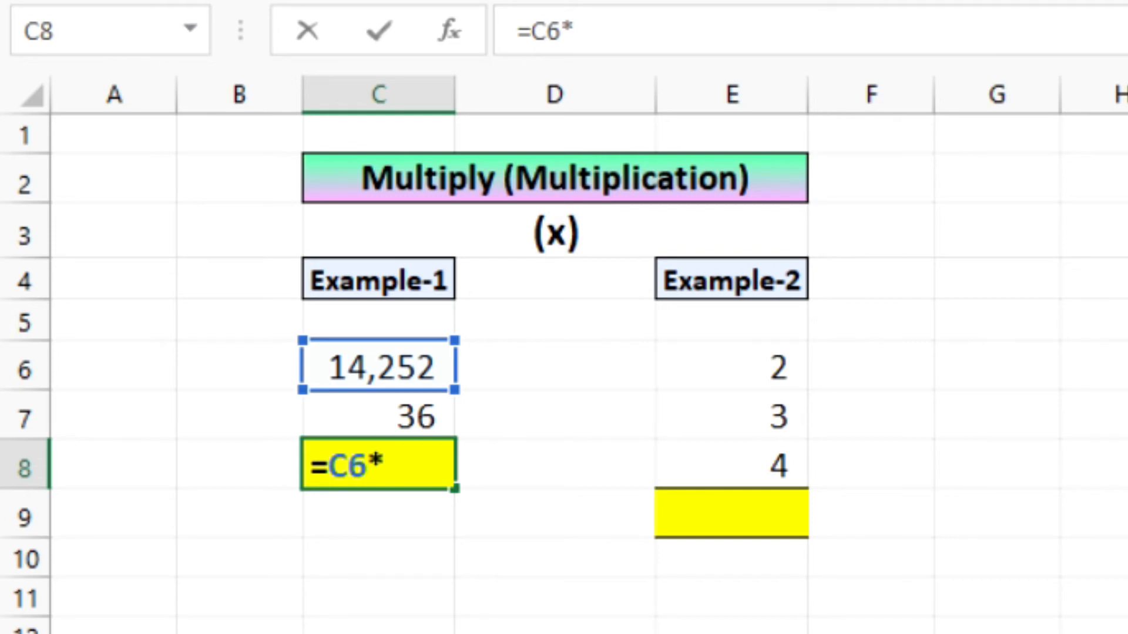
{"action": "left_click", "coordinate": [378, 416]}
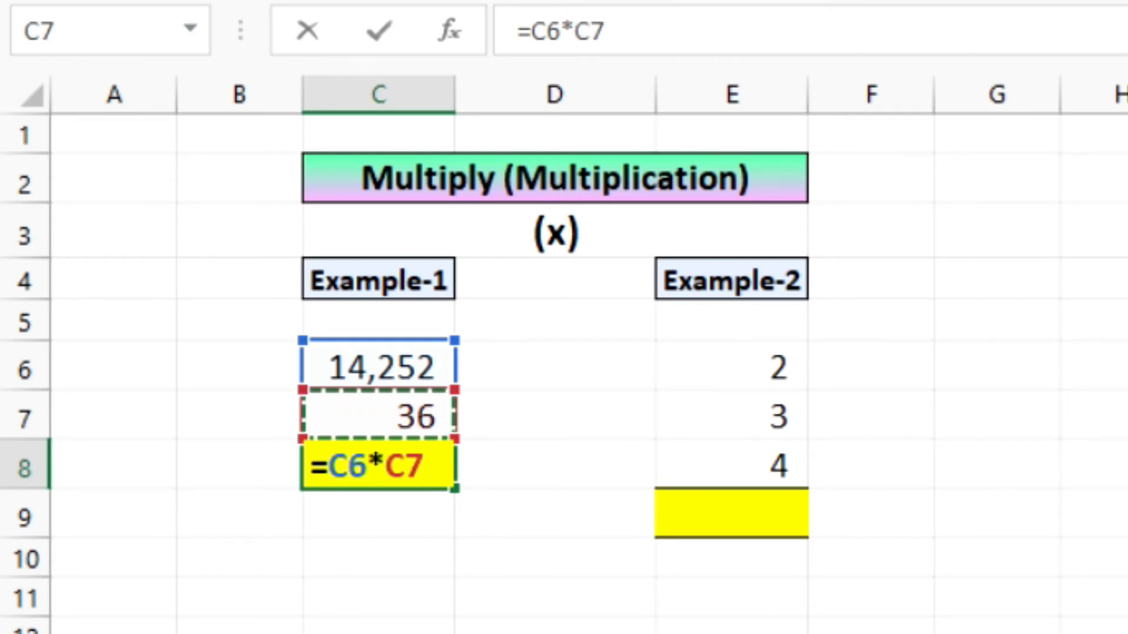
{"action": "key", "text": "Return"}
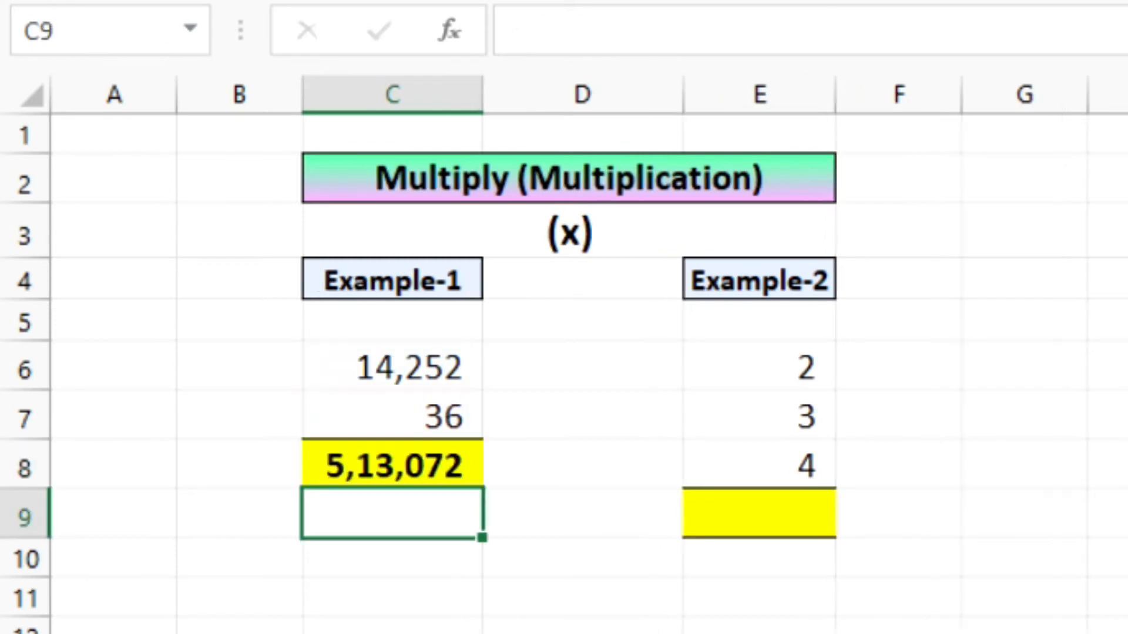
Examine the C6 and C7 references inside the C8 formula, keeping the formula as it is.
{"action": "left_click", "coordinate": [392, 464]}
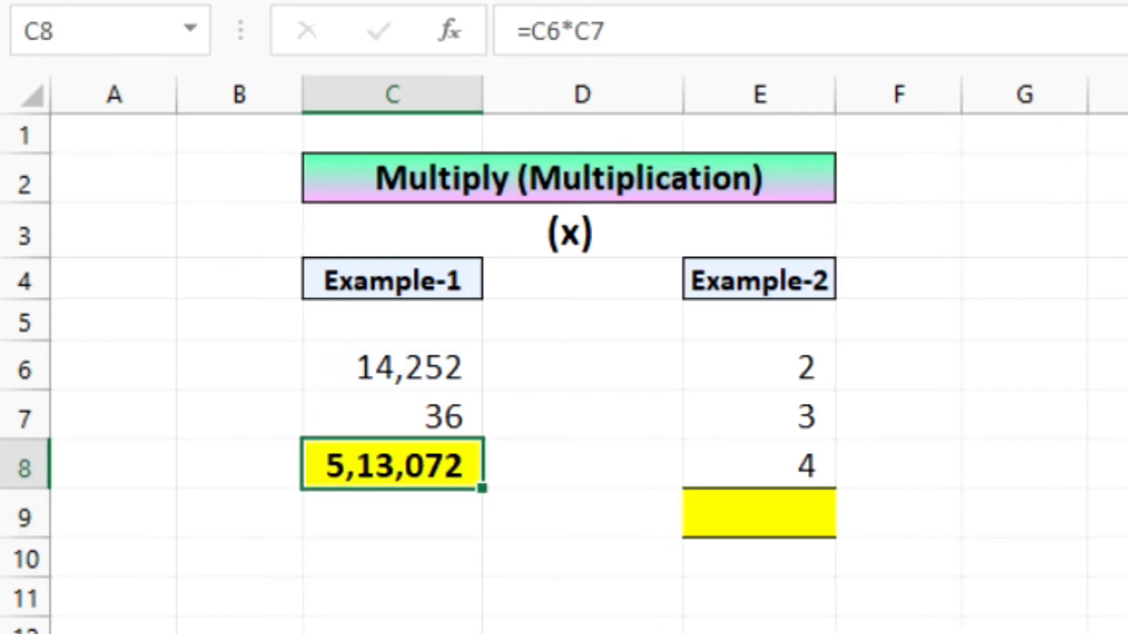
{"action": "key", "text": "F2"}
{"action": "key", "text": "Left"}
{"action": "key", "text": "Left"}
{"action": "key", "text": "Left"}
{"action": "key", "text": "Left"}
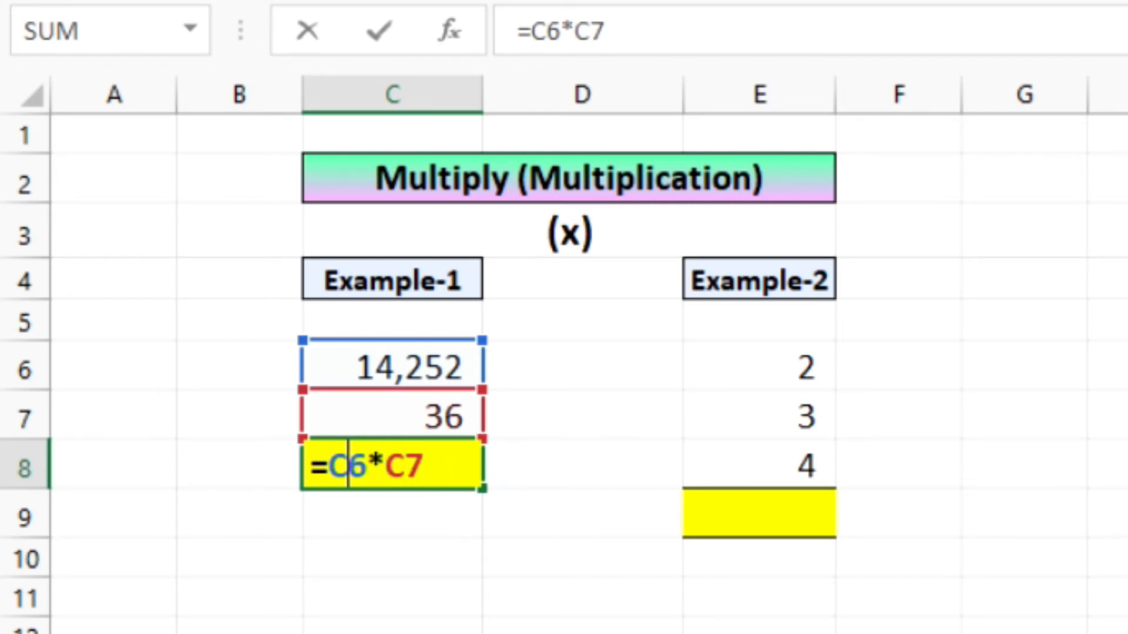
{"action": "key", "text": "Left"}
{"action": "key", "text": "shift+Right"}
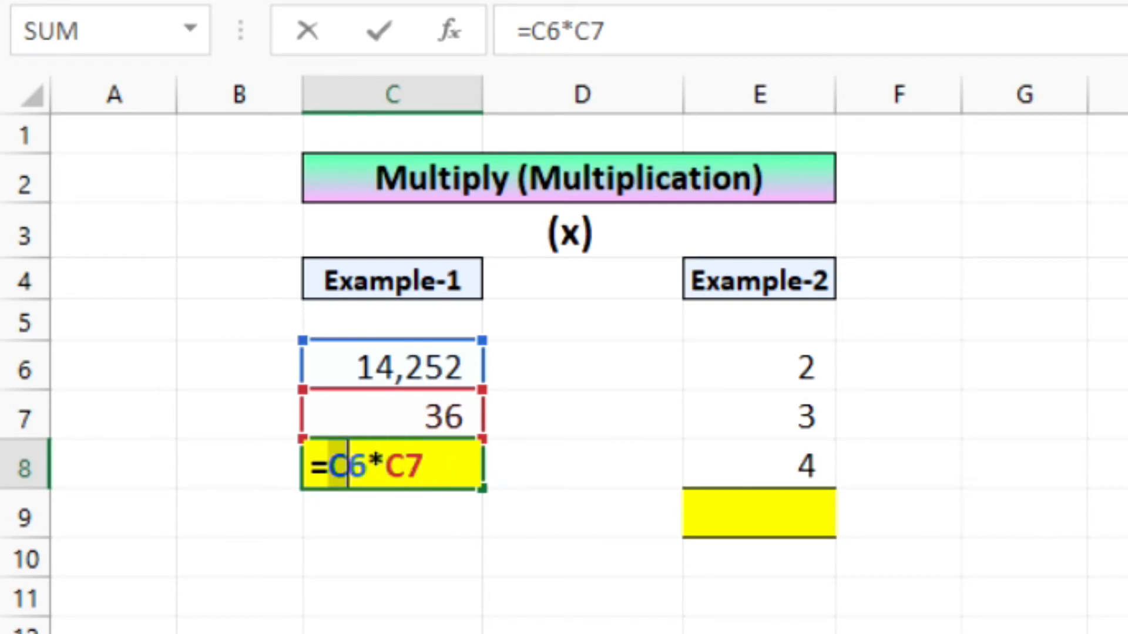
{"action": "key", "text": "shift+Right"}
{"action": "key", "text": "Right"}
{"action": "key", "text": "Right"}
{"action": "key", "text": "Right"}
{"action": "key", "text": "Left"}
{"action": "key", "text": "shift+Right"}
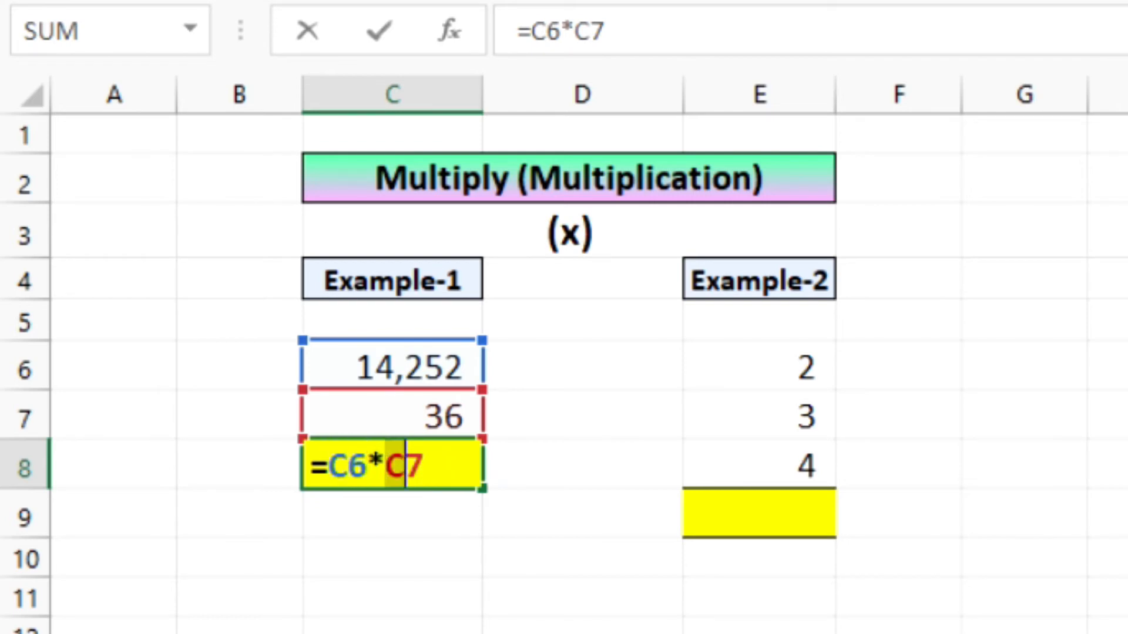
{"action": "key", "text": "shift+Right"}
{"action": "key", "text": "Return"}
{"action": "key", "text": "Up"}
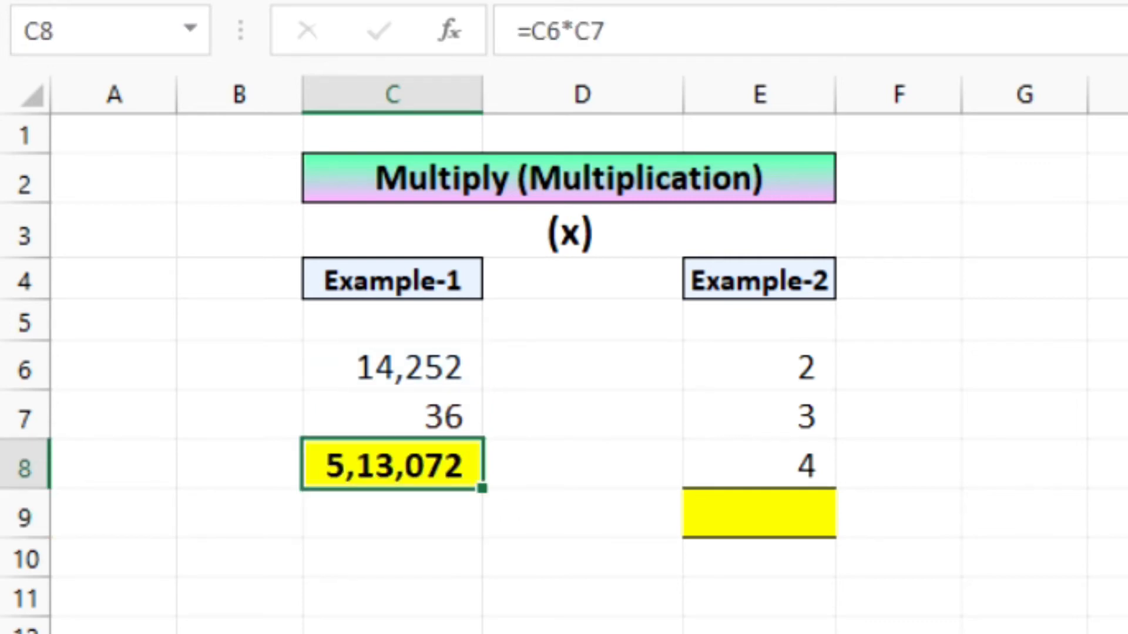
Swap the references in the C8 formula so it reads =C7*C6.
{"action": "key", "text": "F2"}
{"action": "key", "text": "Escape"}
{"action": "key", "text": "F2"}
{"action": "key", "text": "Left"}
{"action": "key", "text": "Left"}
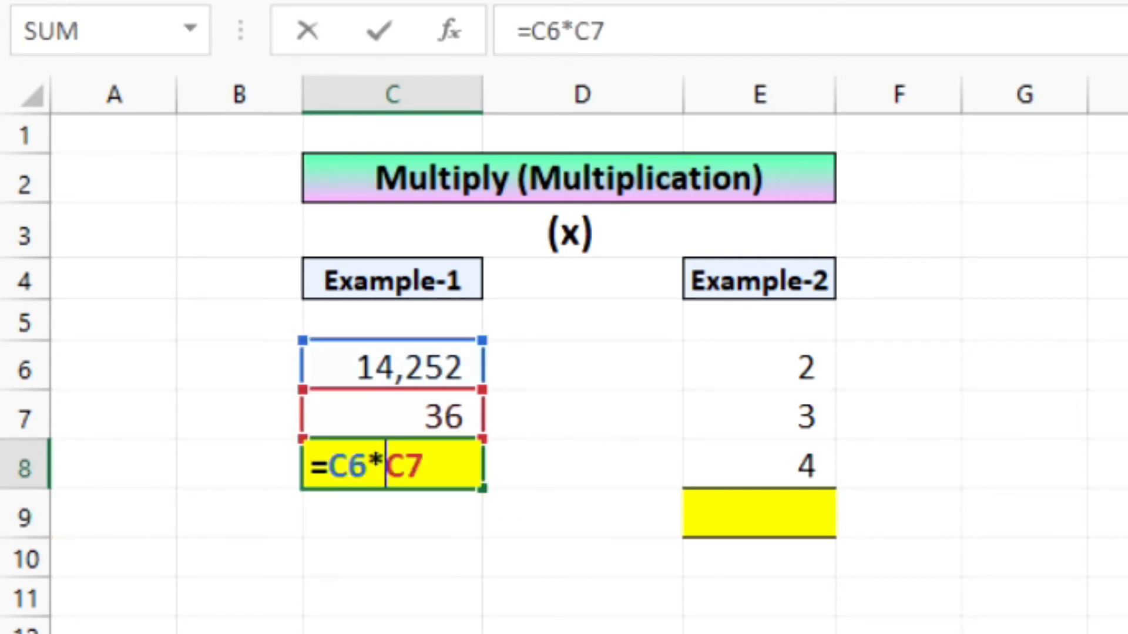
{"action": "key", "text": "Left"}
{"action": "key", "text": "Left"}
{"action": "key", "text": "Delete"}
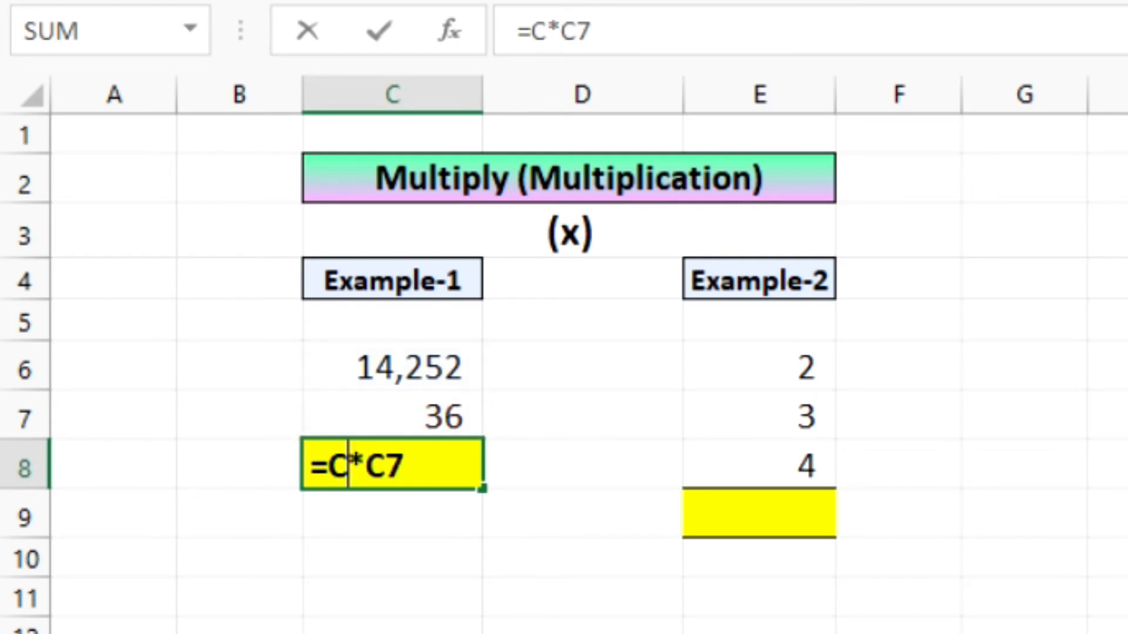
{"action": "type", "text": "7"}
{"action": "key", "text": "Right"}
{"action": "key", "text": "Right"}
{"action": "key", "text": "Delete"}
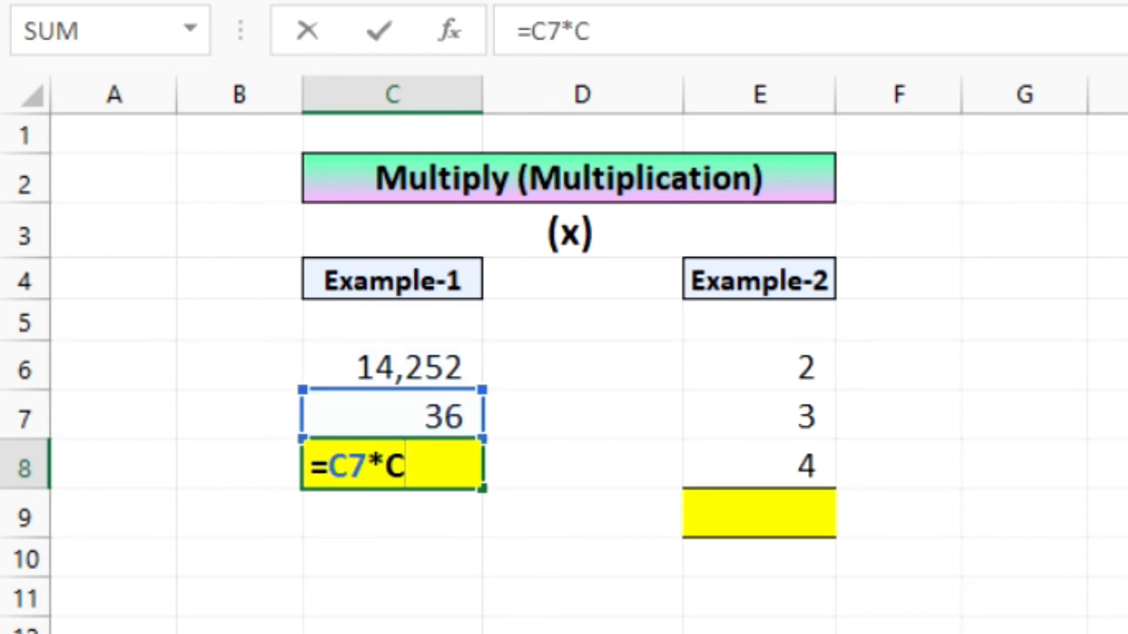
{"action": "type", "text": "6"}
{"action": "key", "text": "ctrl+Return"}
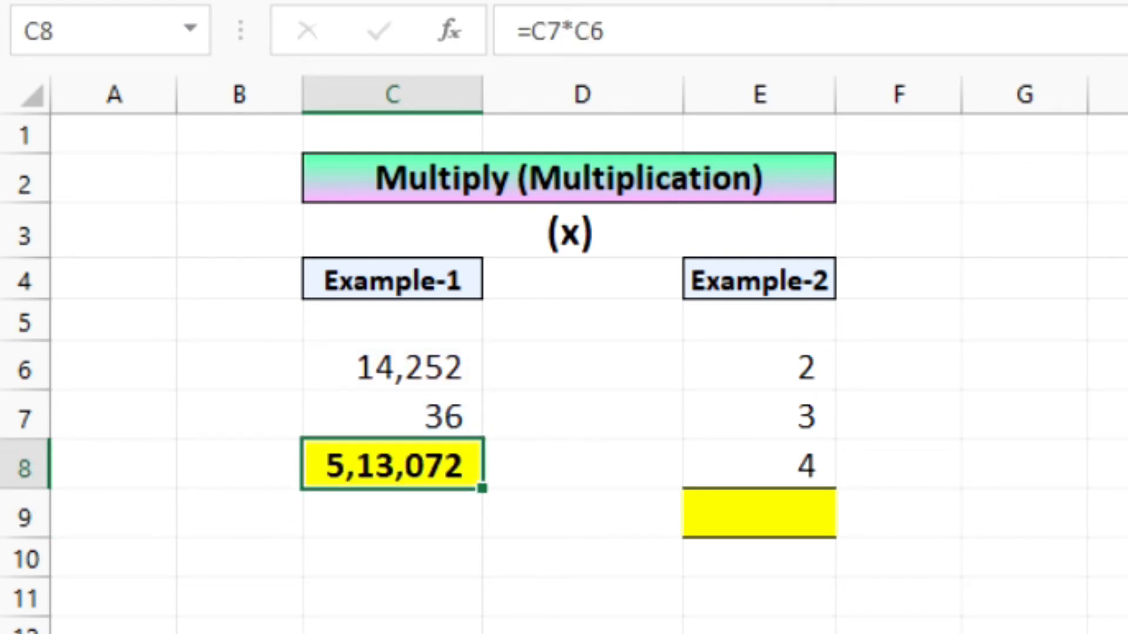
Enter =E6*E7*E8 in E9 to multiply the three Example-2 values.
{"action": "left_click_drag", "start_coordinate": [785, 285], "coordinate": [776, 514]}
{"action": "left_click", "coordinate": [999, 593]}
{"action": "left_click", "coordinate": [722, 509]}
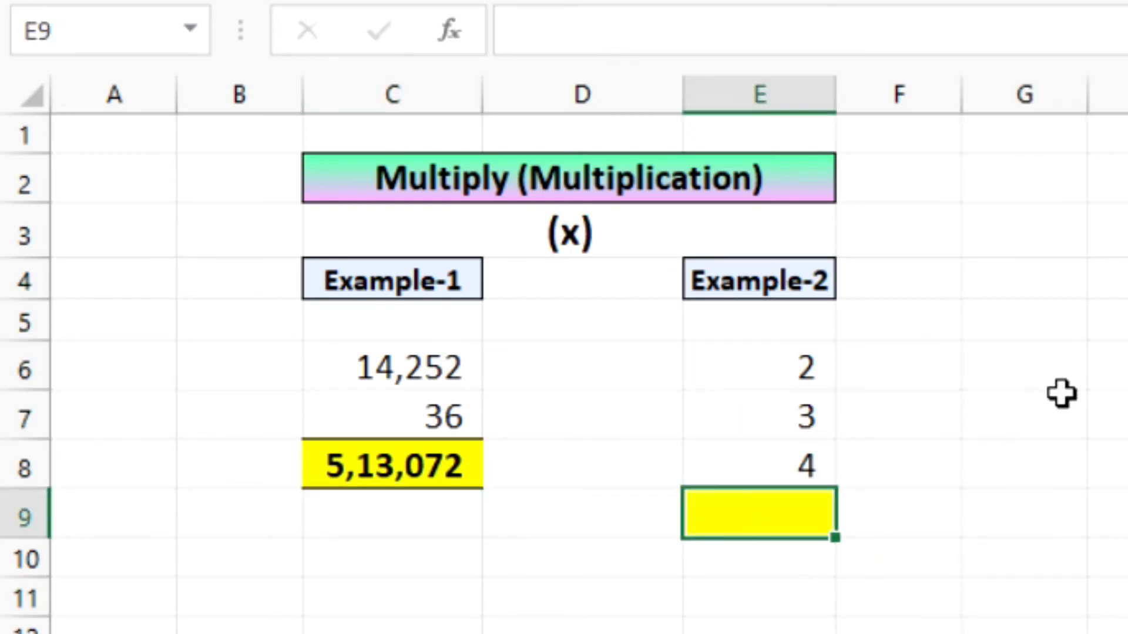
{"action": "type", "text": "="}
{"action": "key", "text": "Up"}
{"action": "key", "text": "Up"}
{"action": "key", "text": "Up"}
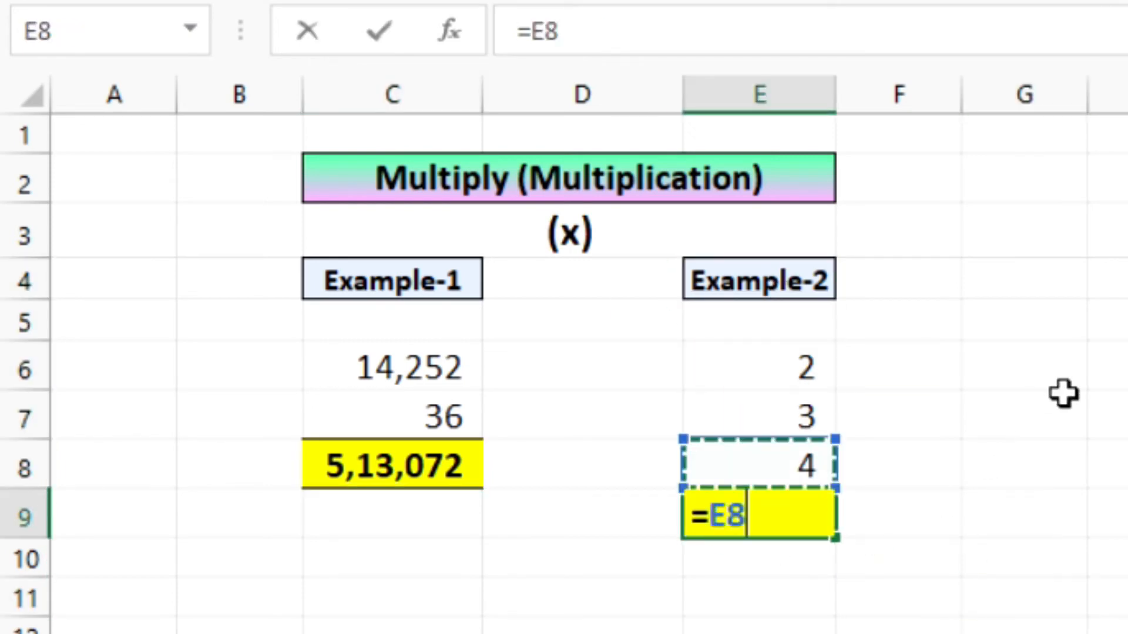
{"action": "type", "text": "*"}
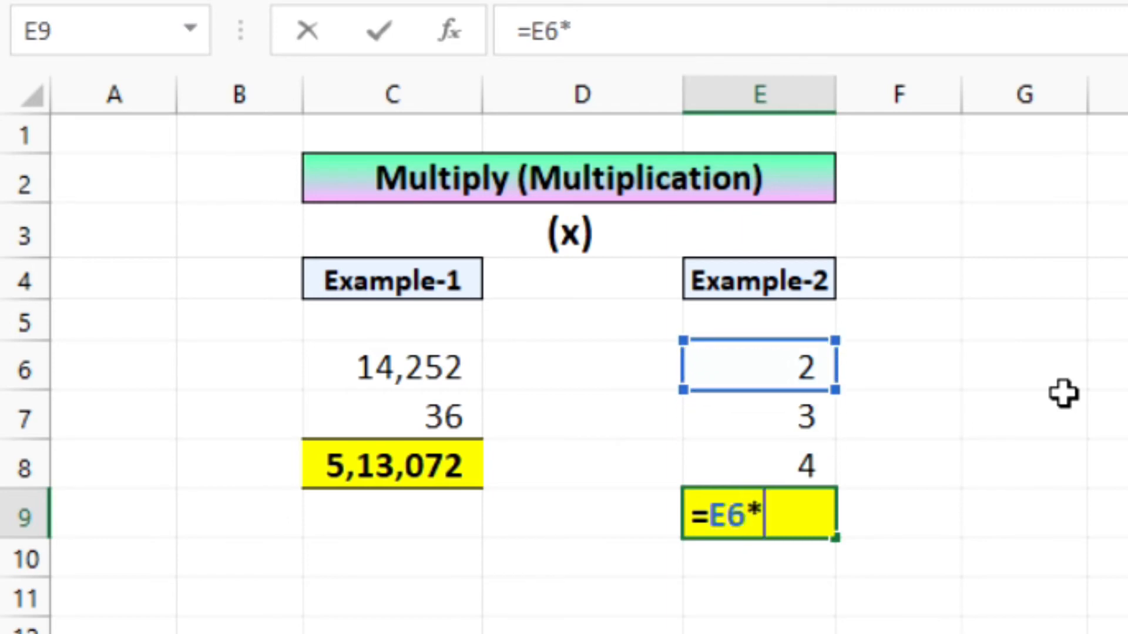
{"action": "key", "text": "Up"}
{"action": "key", "text": "Up"}
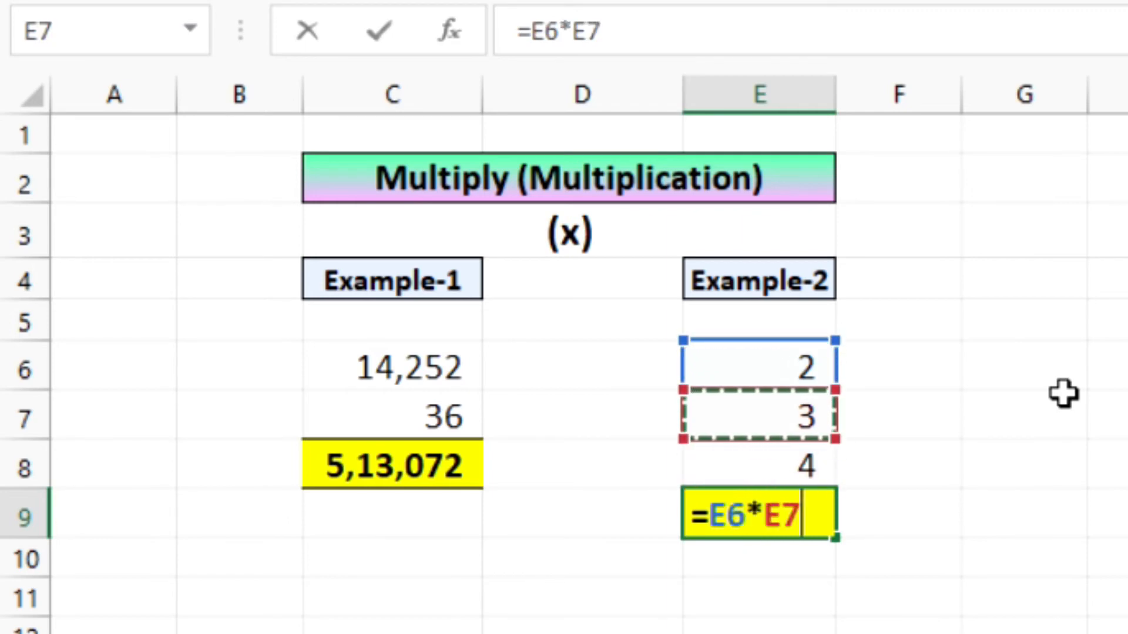
{"action": "type", "text": "*"}
{"action": "key", "text": "Up"}
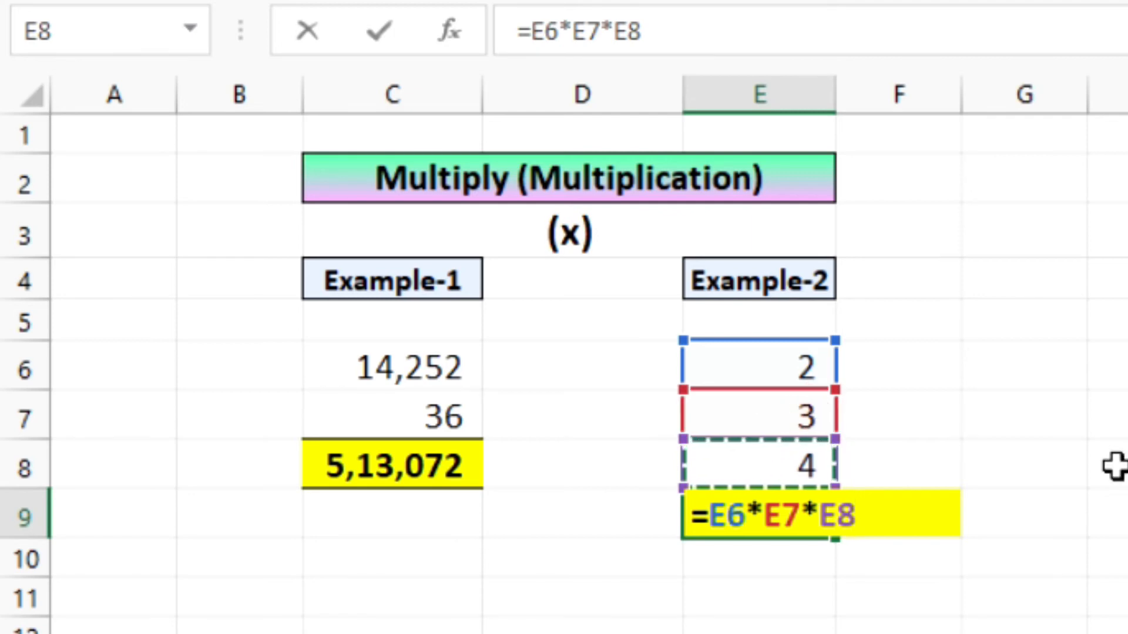
{"action": "key", "text": "Return"}
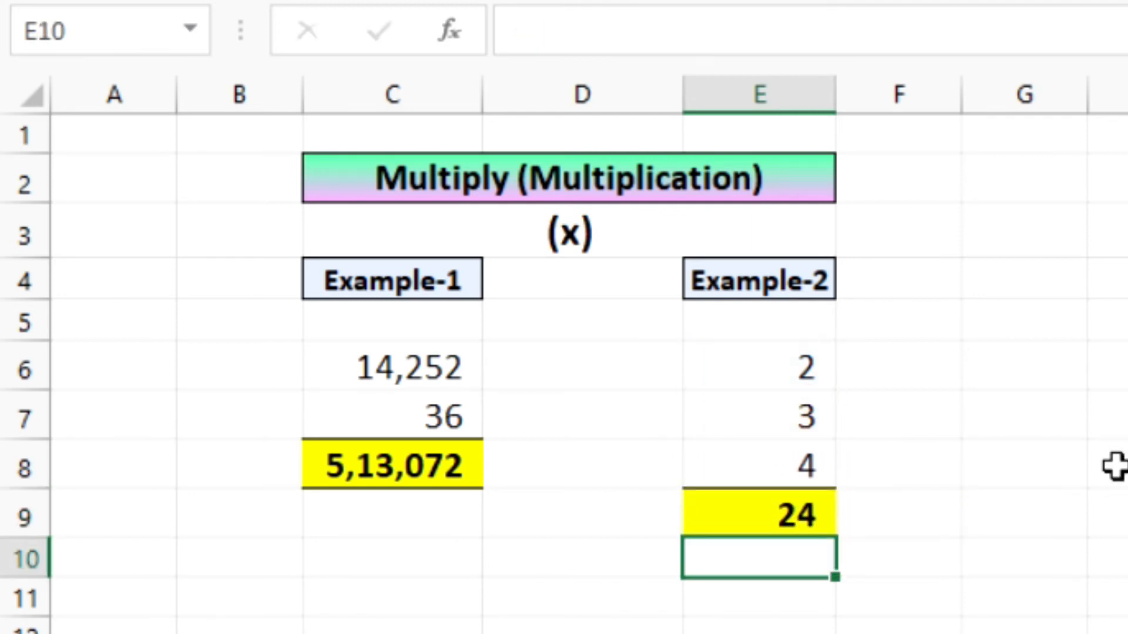
{"action": "key", "text": "Up"}
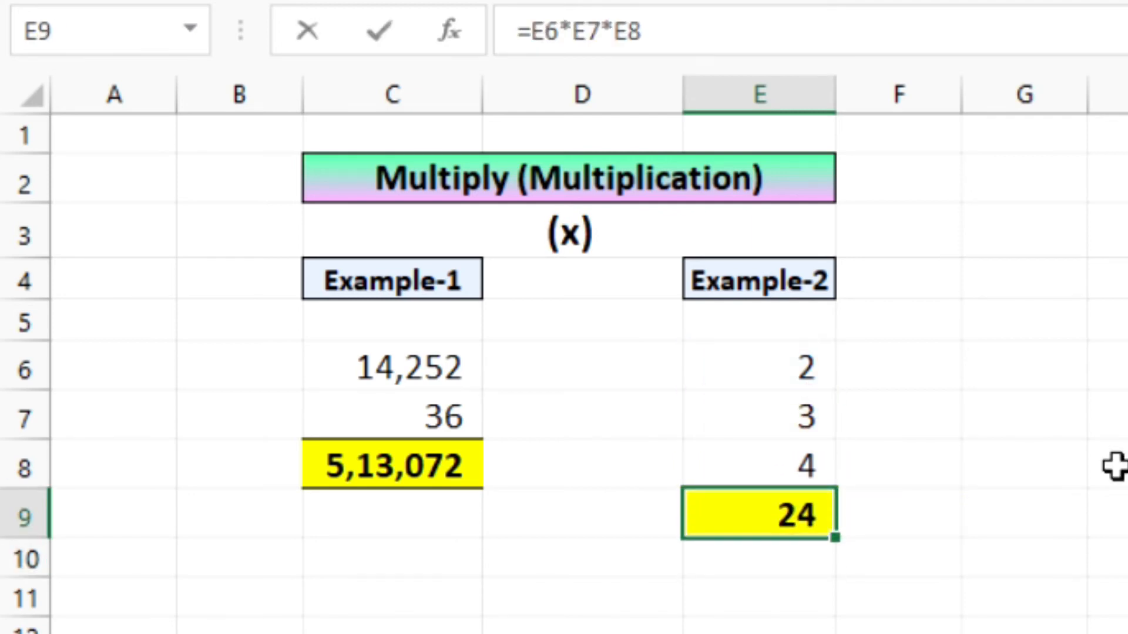
Examine the E9 formula and the Example-2 values it multiplies, keeping the formula as it is.
{"action": "key", "text": "F2"}
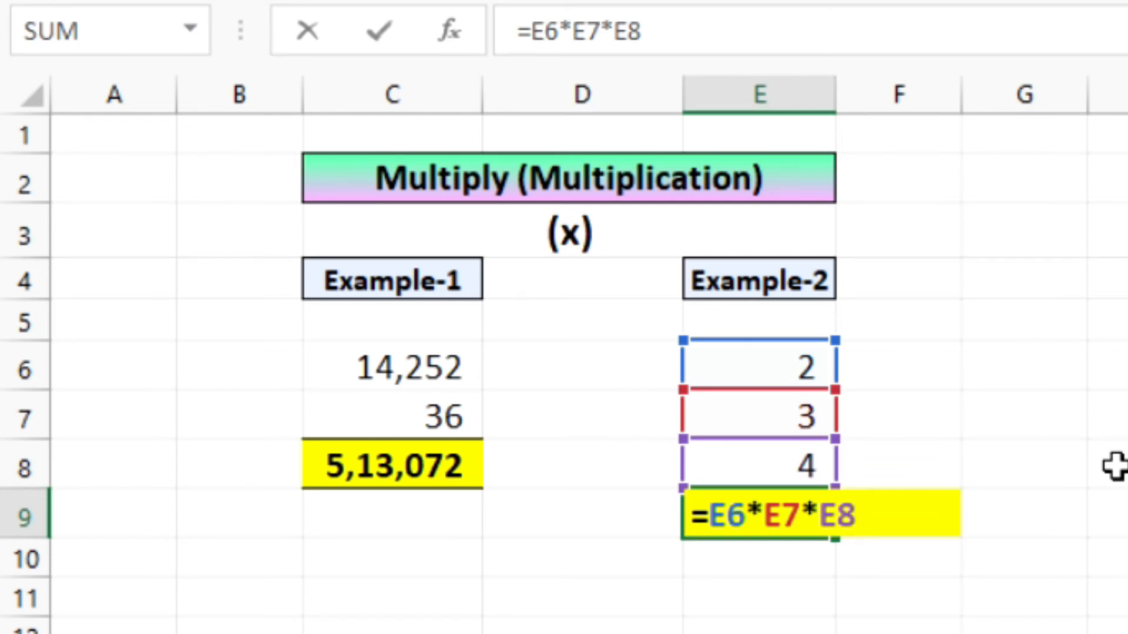
{"action": "key", "text": "Escape"}
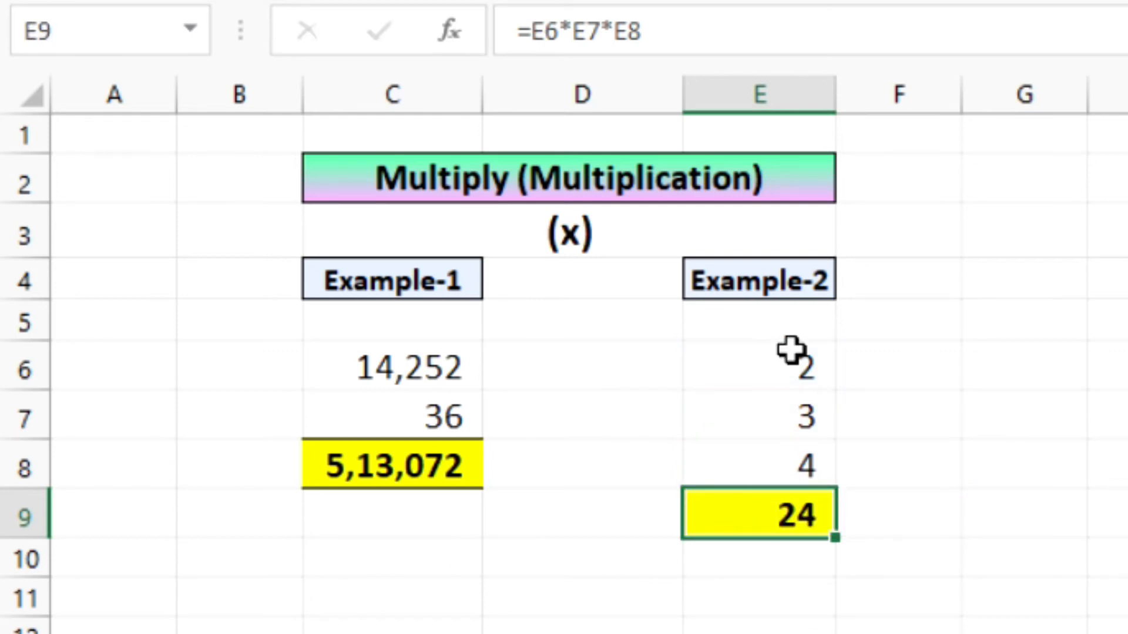
{"action": "left_click", "coordinate": [791, 410]}
{"action": "left_click", "coordinate": [814, 464]}
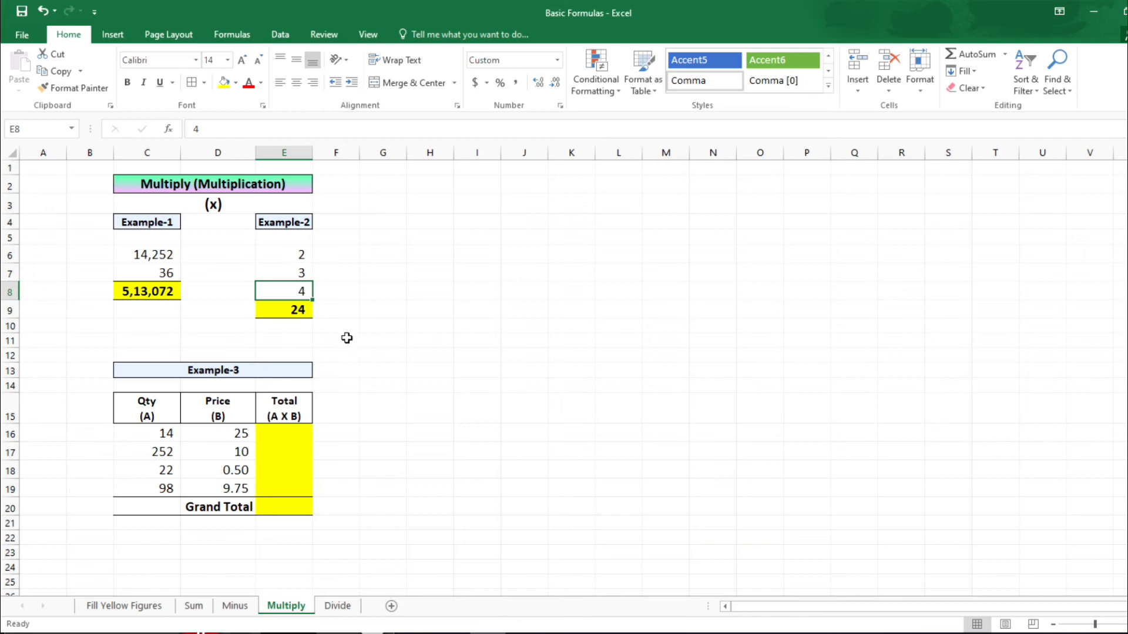
{"action": "key", "text": "Down"}
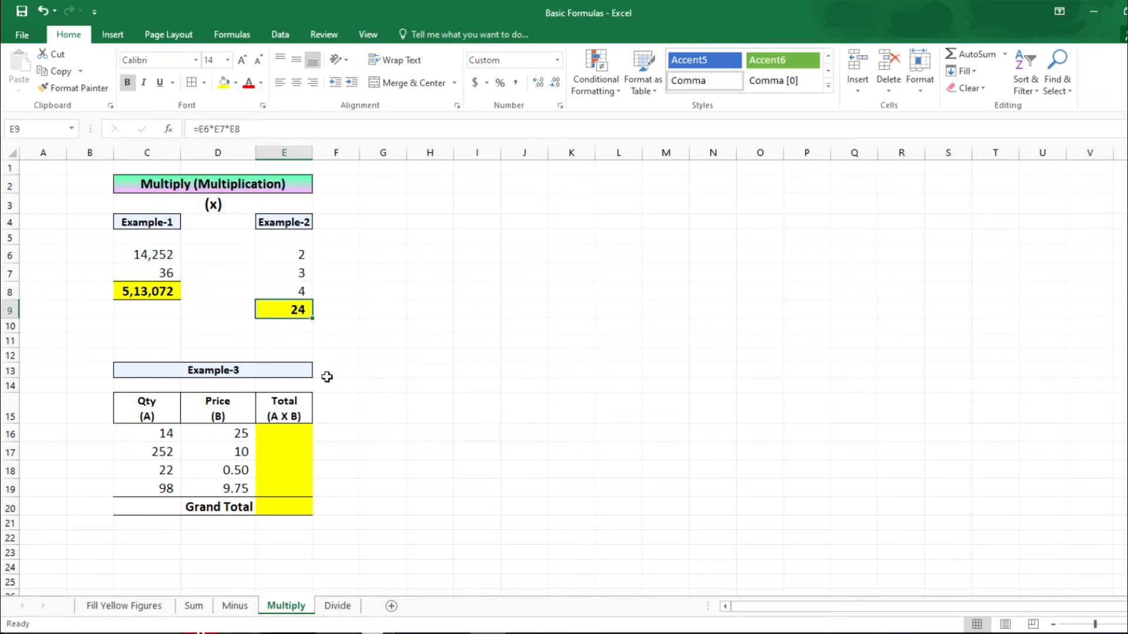
Examine the Qty, Price and Total columns of the Example-3 table.
{"action": "left_click", "coordinate": [217, 375]}
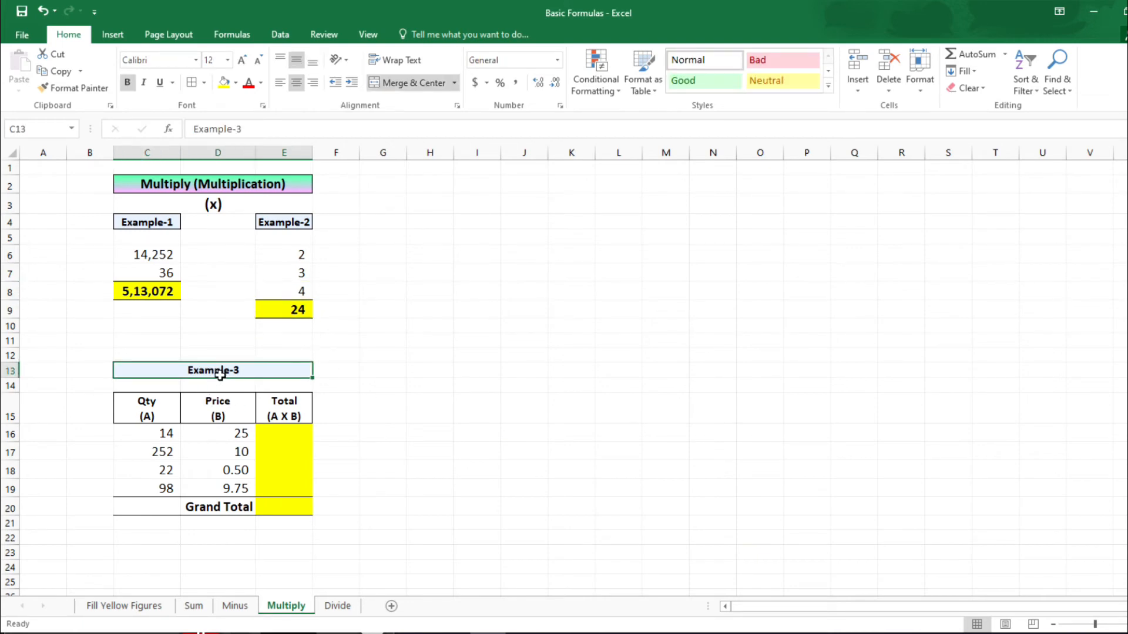
{"action": "left_click_drag", "start_coordinate": [161, 406], "coordinate": [169, 489]}
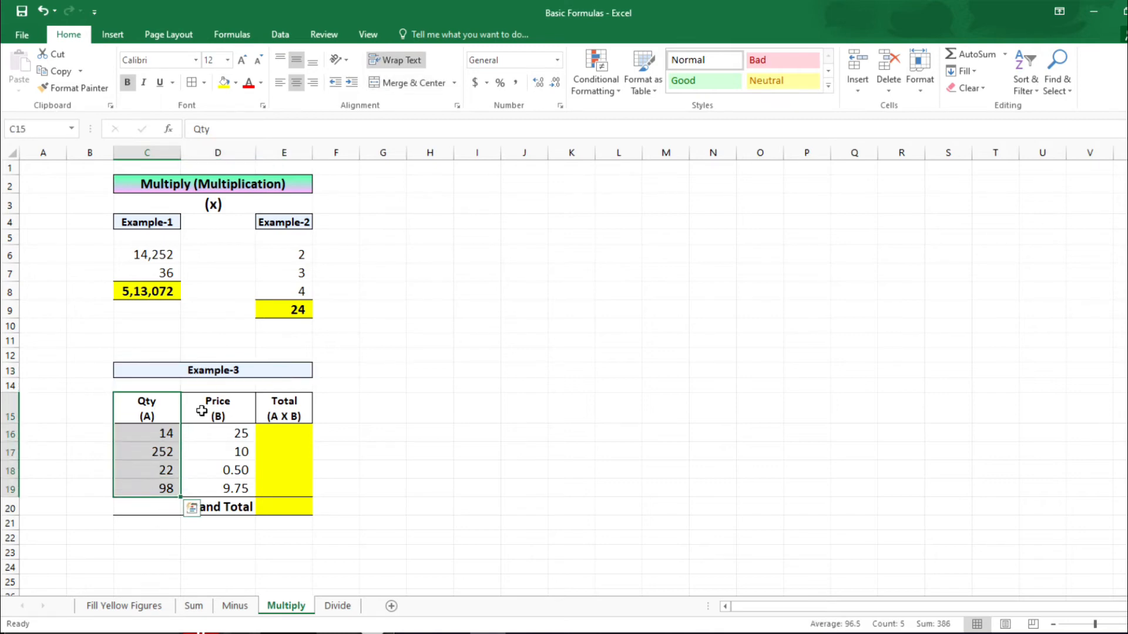
{"action": "left_click_drag", "start_coordinate": [223, 406], "coordinate": [237, 491]}
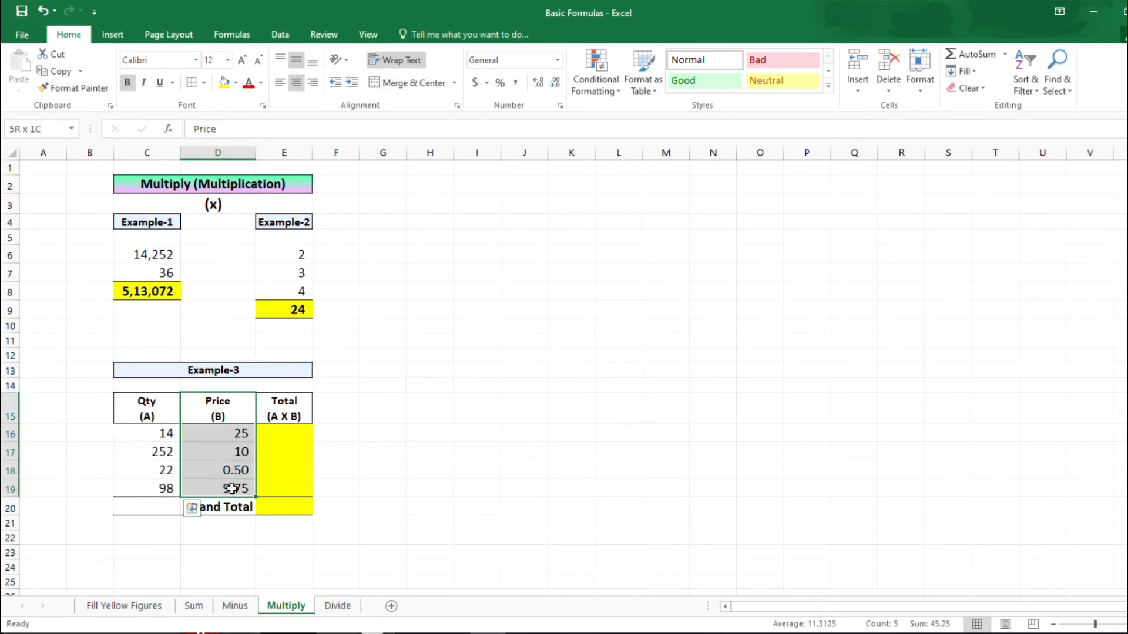
{"action": "left_click", "coordinate": [421, 491]}
{"action": "left_click", "coordinate": [294, 416]}
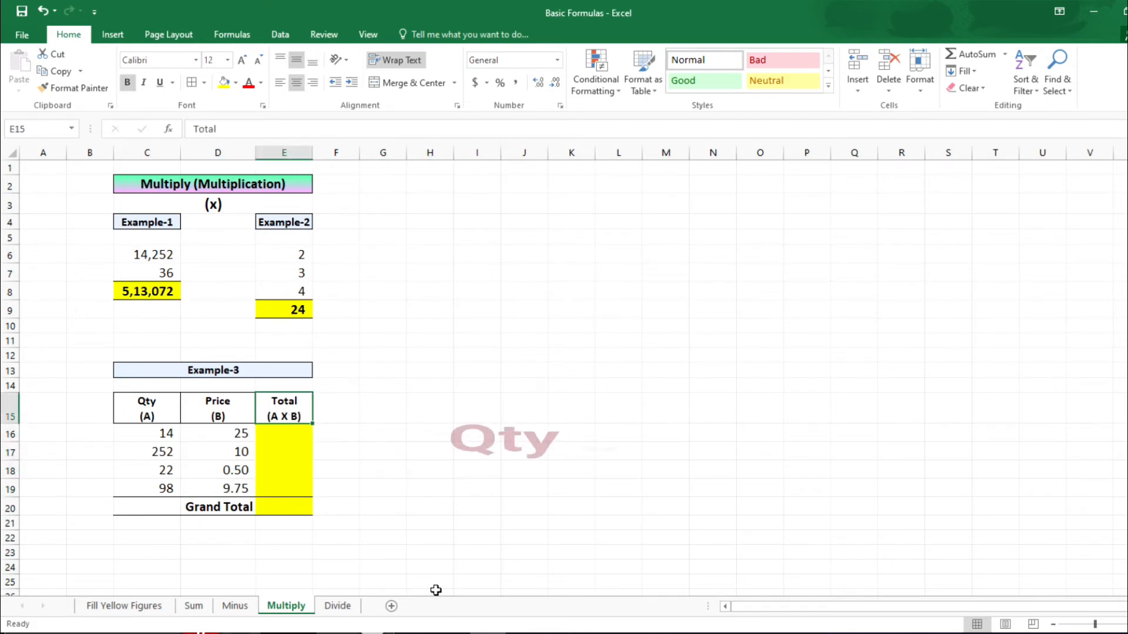
{"action": "left_click", "coordinate": [235, 411]}
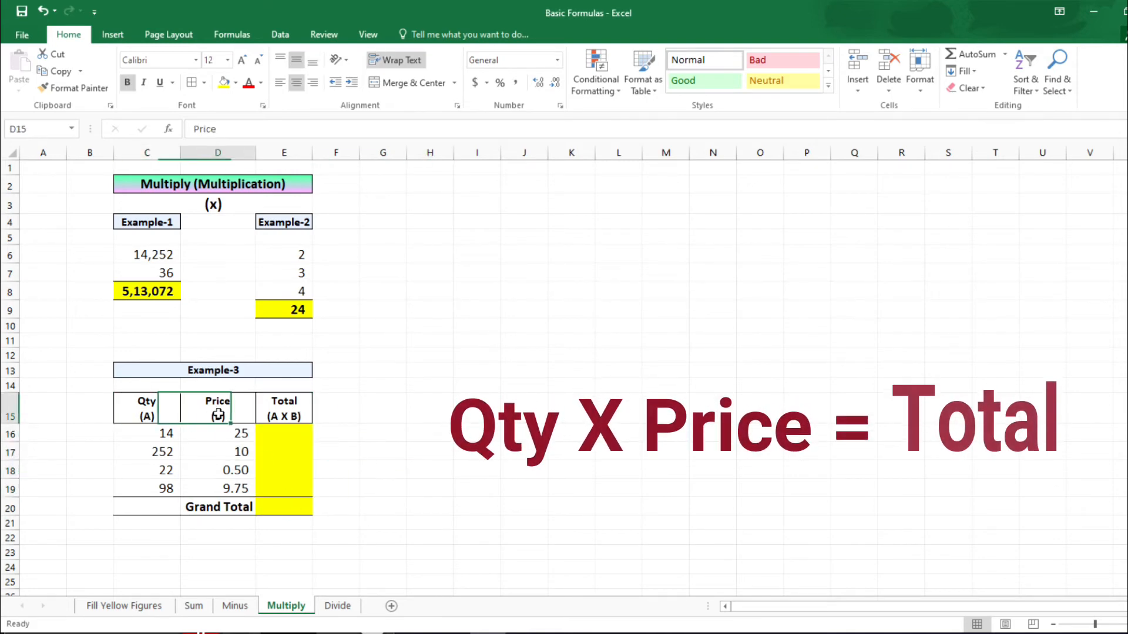
Enter =C16*D16 in E16 to multiply the first Example-3 quantity by its price.
{"action": "left_click", "coordinate": [296, 438]}
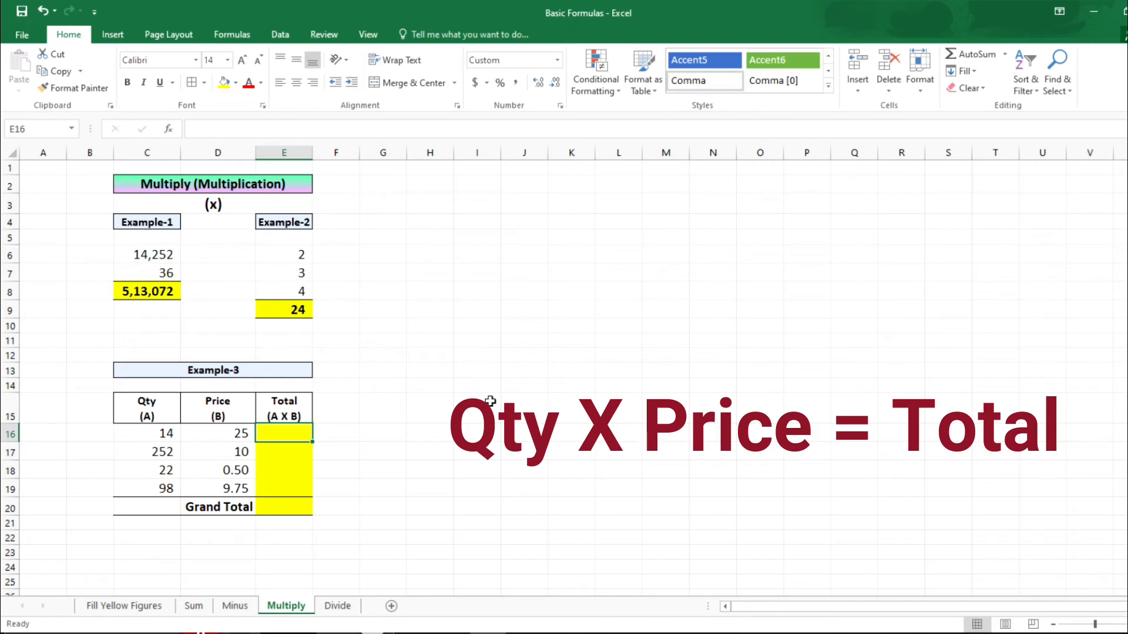
{"action": "type", "text": "="}
{"action": "key", "text": "Left"}
{"action": "key", "text": "Left"}
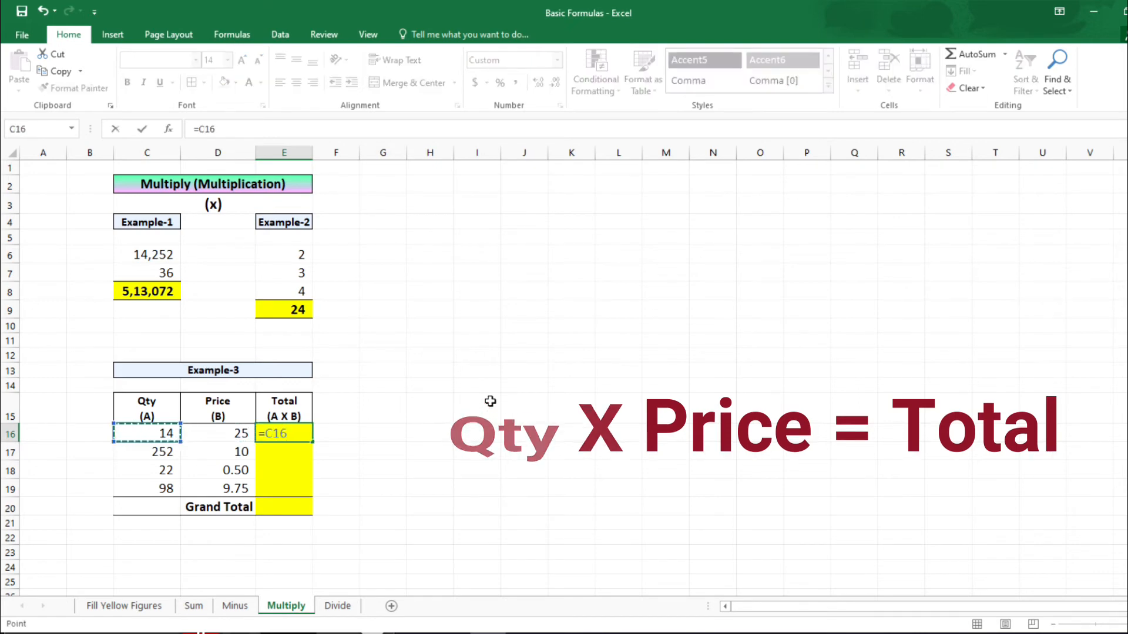
{"action": "type", "text": "*"}
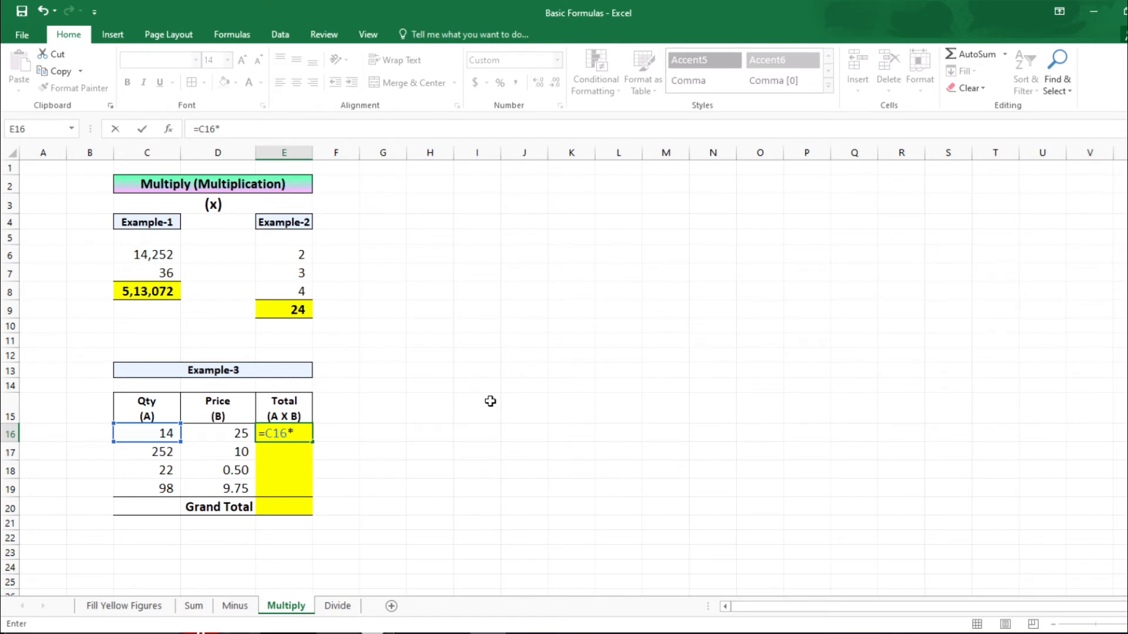
{"action": "key", "text": "Left"}
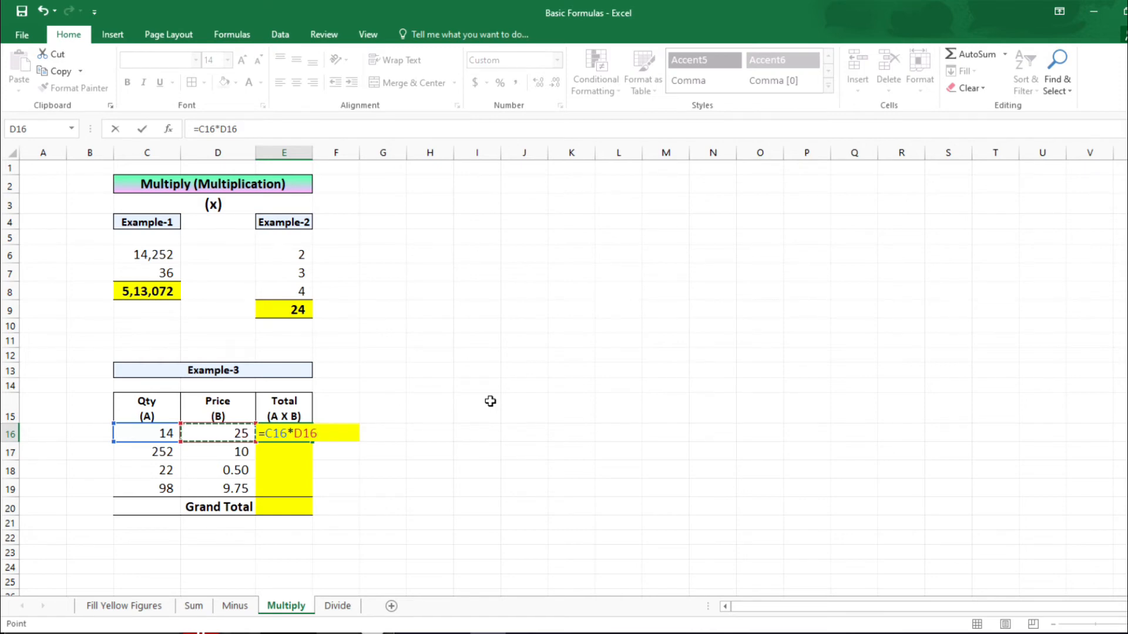
{"action": "key", "text": "Return"}
{"action": "key", "text": "Up"}
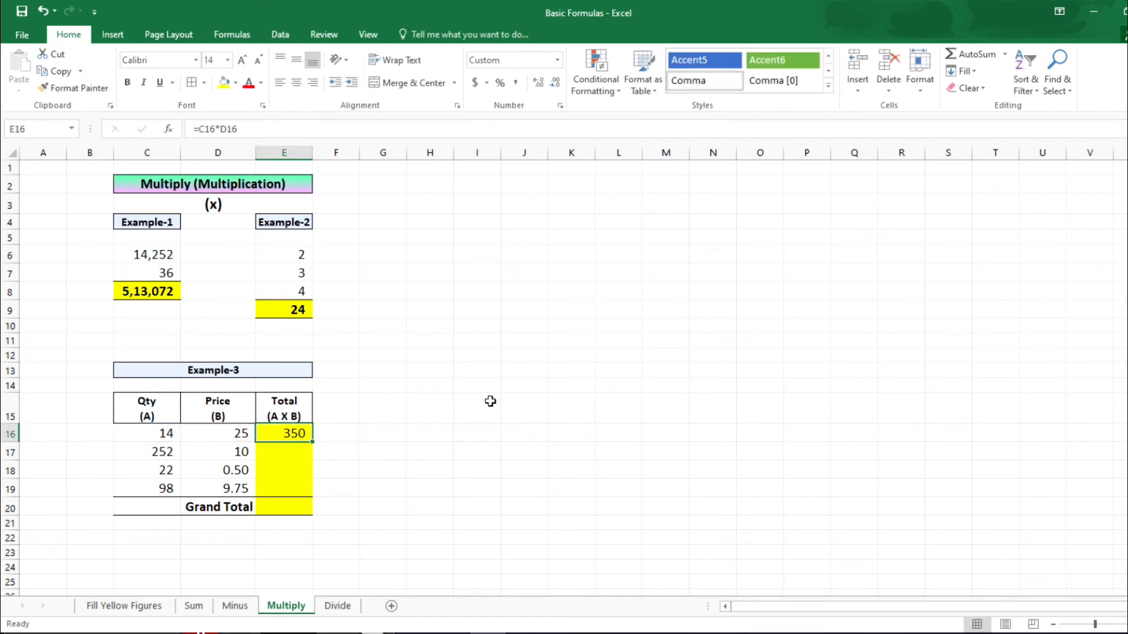
Check the quantity and price behind E16, and copy its formula down through E19.
{"action": "left_click", "coordinate": [152, 434]}
{"action": "left_click", "coordinate": [208, 433]}
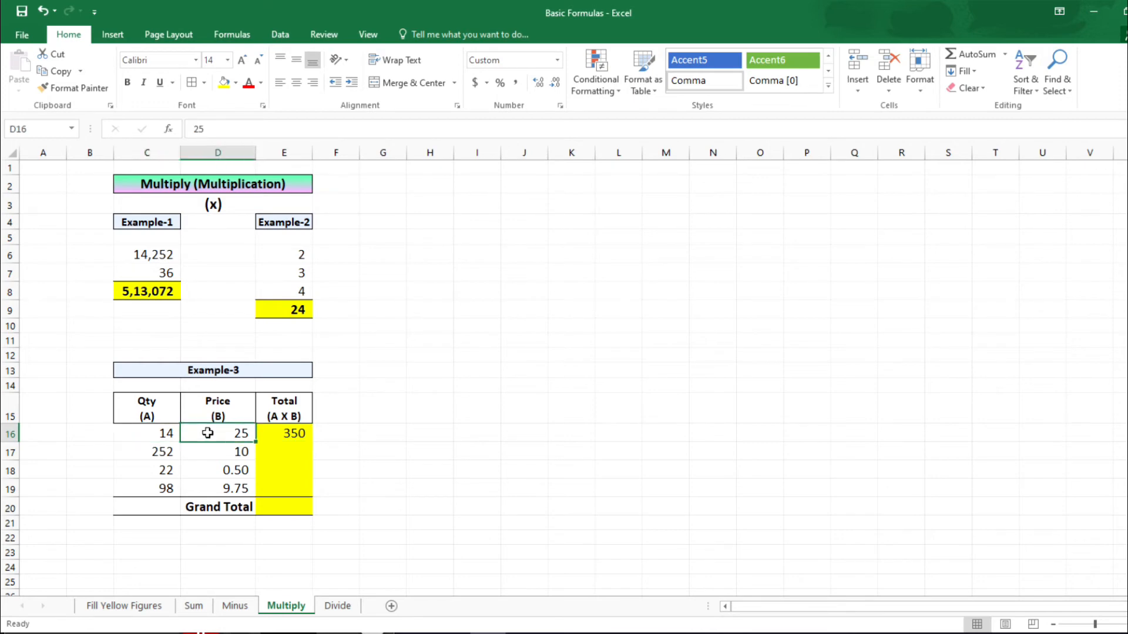
{"action": "left_click", "coordinate": [278, 429]}
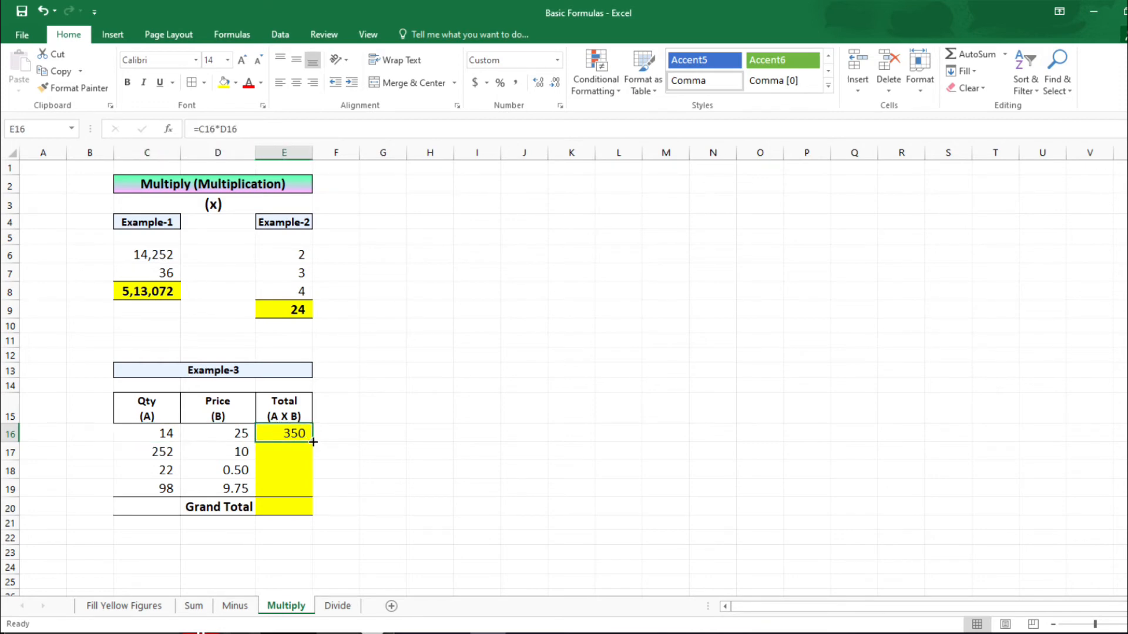
{"action": "left_click_drag", "start_coordinate": [313, 442], "coordinate": [294, 485]}
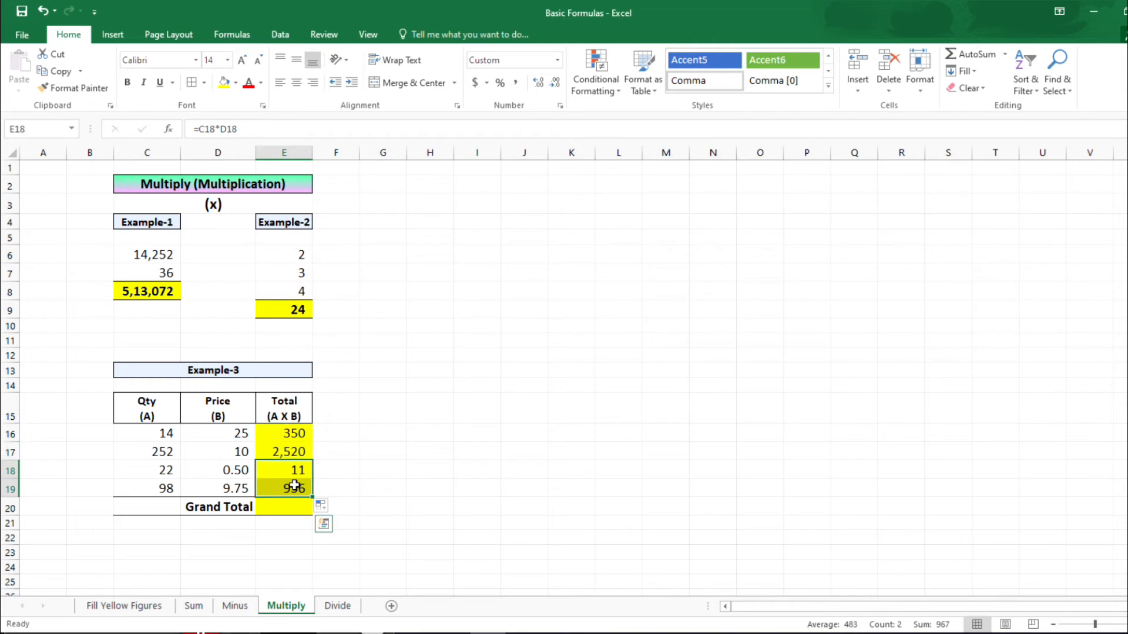
Show two decimal places for the Example-3 totals in E18:E19.
{"action": "left_click", "coordinate": [538, 84]}
{"action": "left_click", "coordinate": [537, 85]}
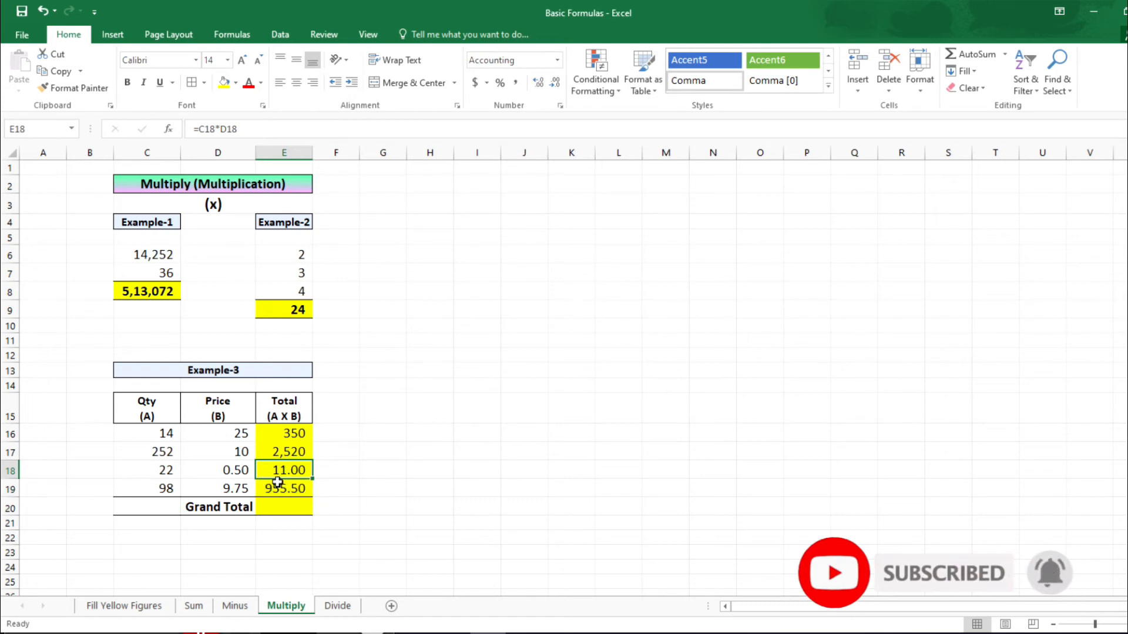
{"action": "left_click", "coordinate": [205, 489]}
{"action": "left_click", "coordinate": [296, 491]}
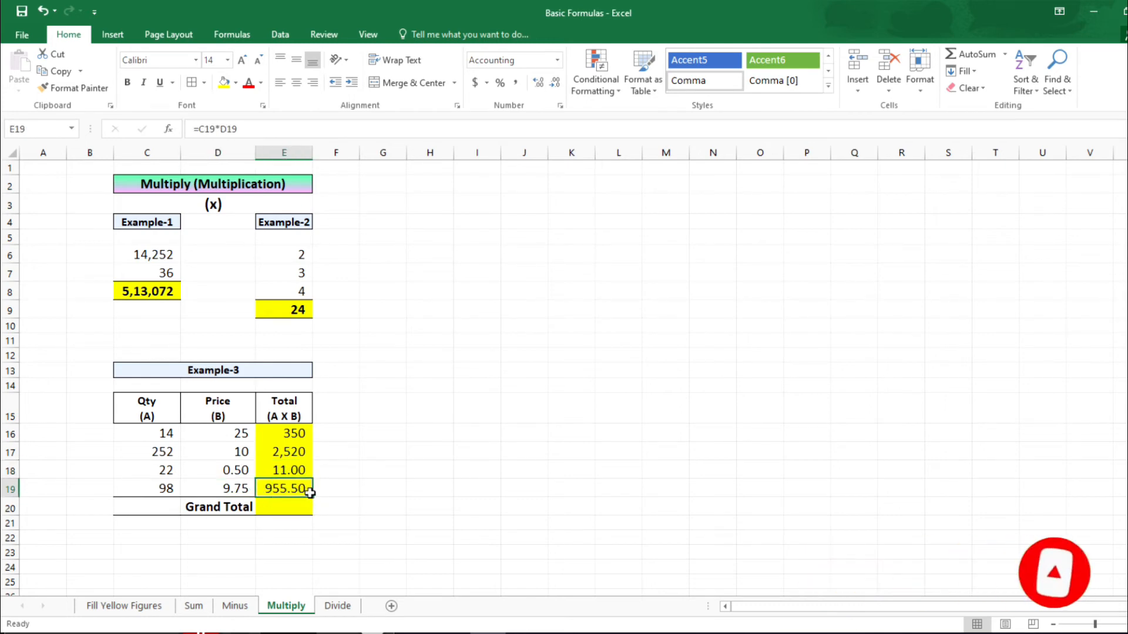
Calculate the Grand Total in E20 with =SUM(E16:E19) and show it with two decimal places.
{"action": "left_click", "coordinate": [273, 505]}
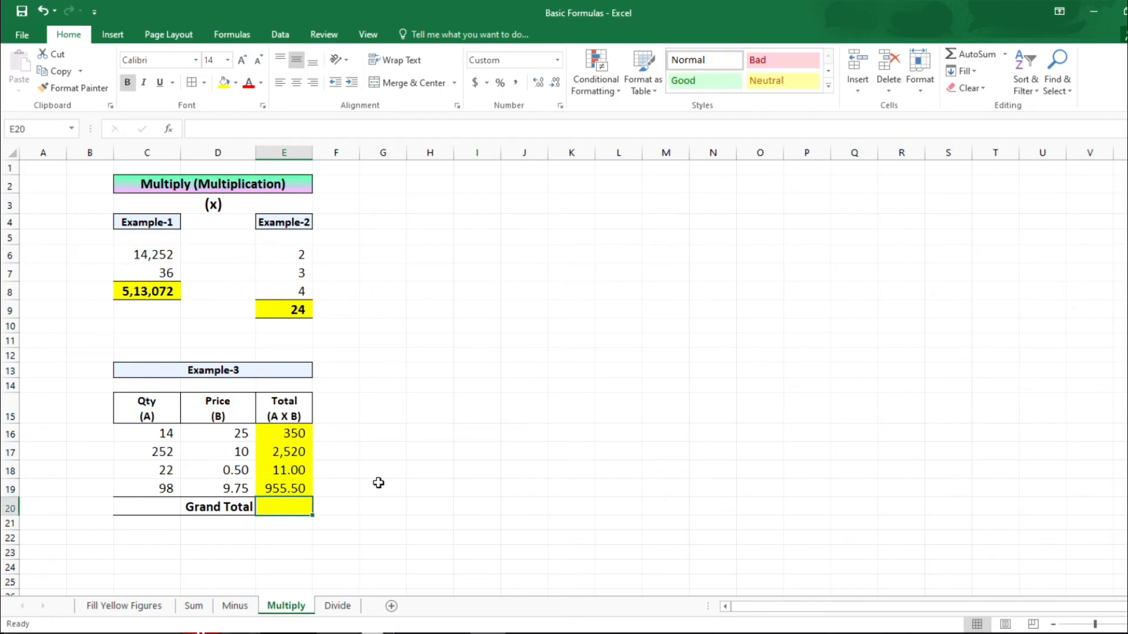
{"action": "key", "text": "alt+equal"}
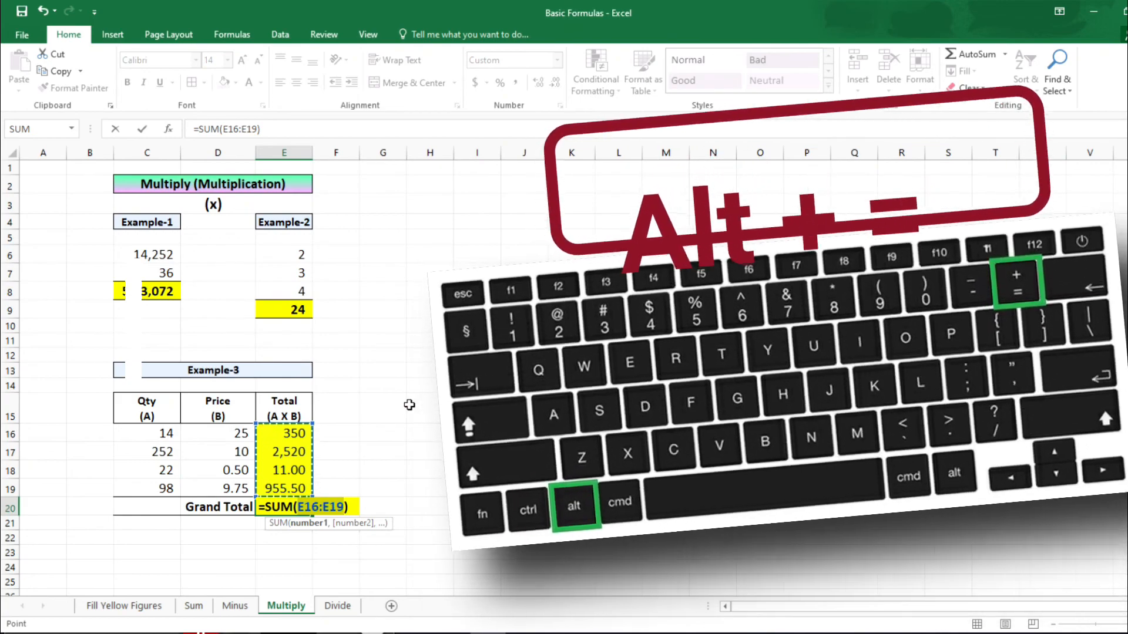
{"action": "key", "text": "Return"}
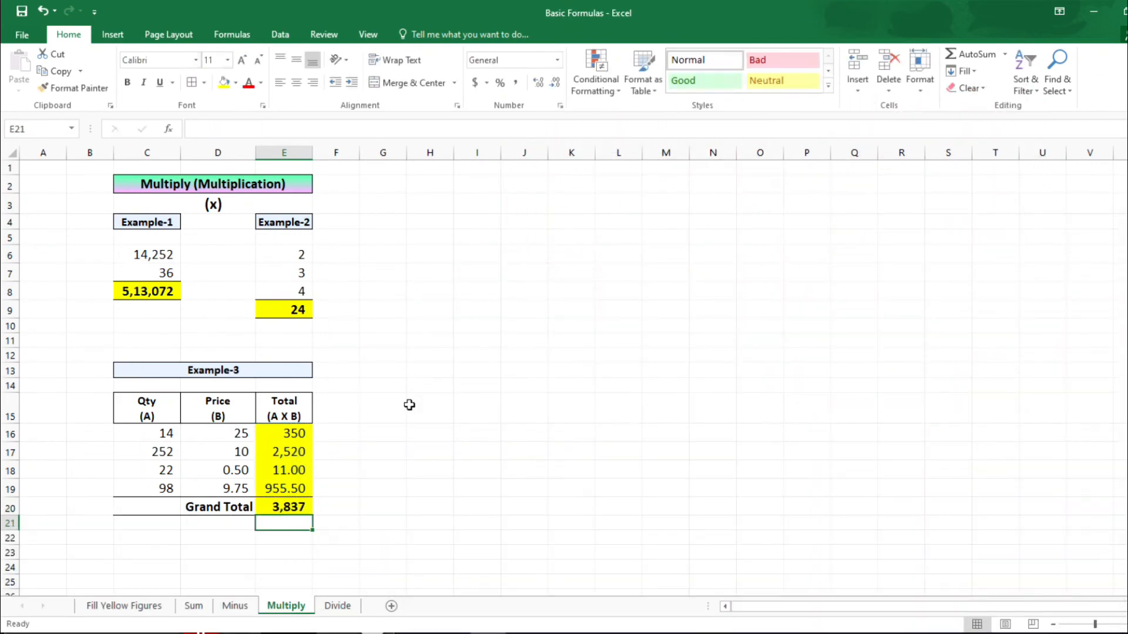
{"action": "key", "text": "Up"}
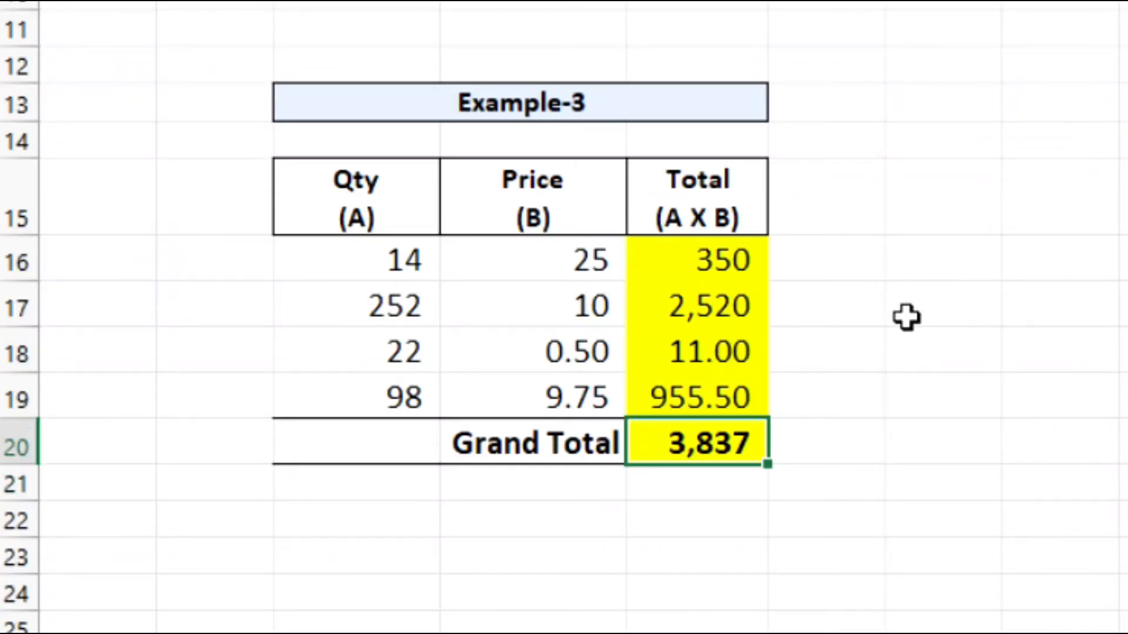
{"action": "left_click", "coordinate": [538, 82]}
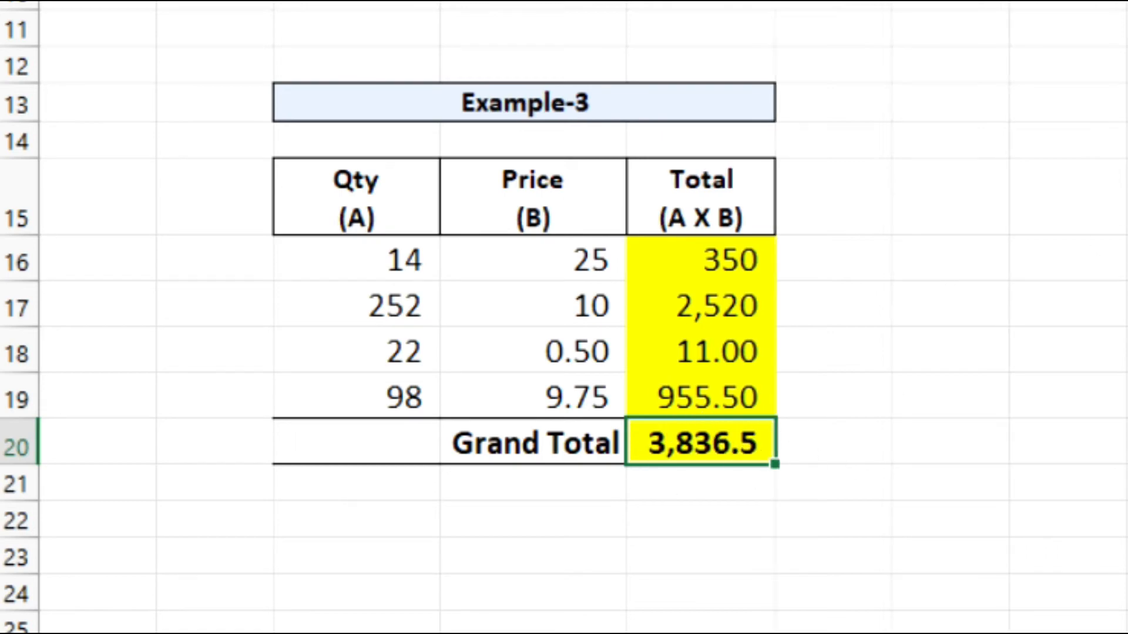
{"action": "left_click", "coordinate": [539, 83]}
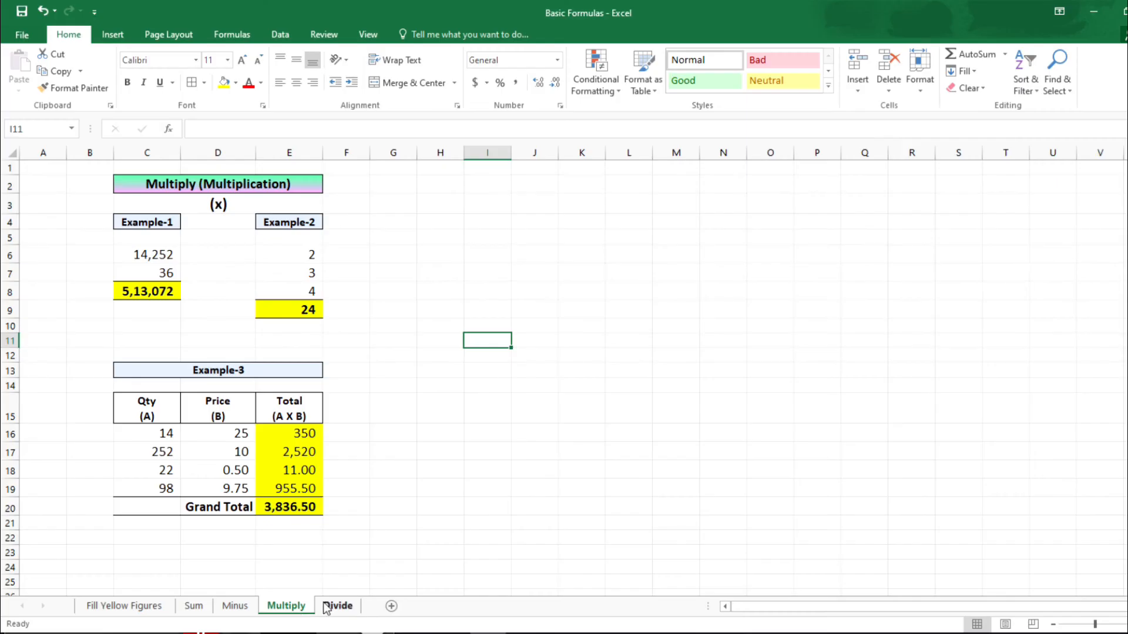
Open the Divide sheet and review its title, division symbol and Example-1 values.
{"action": "left_click", "coordinate": [327, 606]}
{"action": "left_click", "coordinate": [256, 185]}
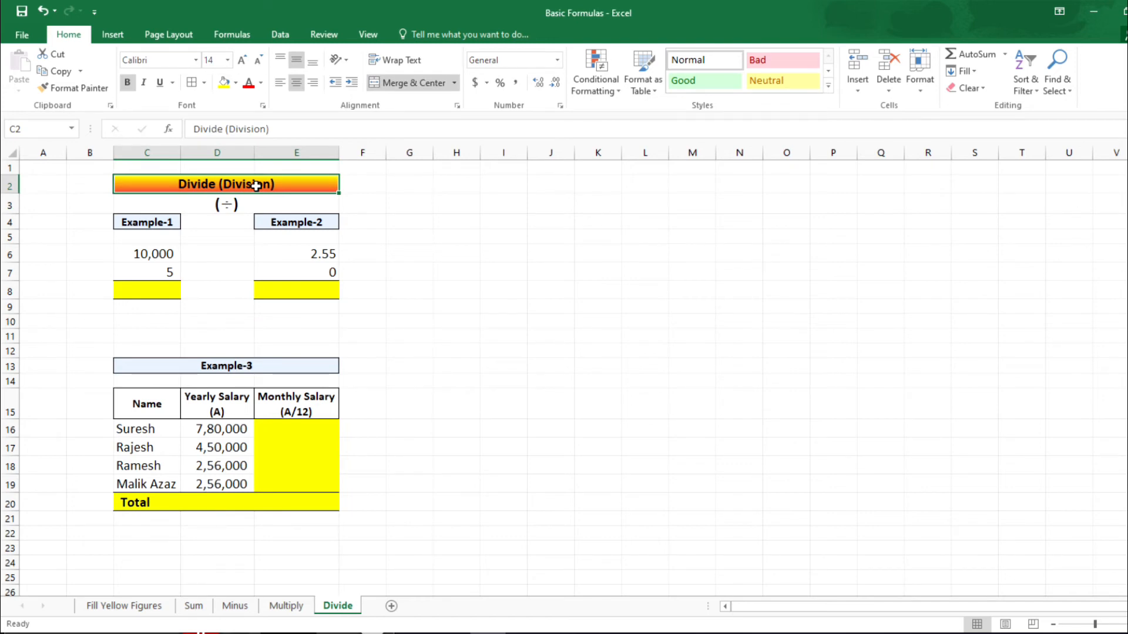
{"action": "left_click", "coordinate": [249, 211]}
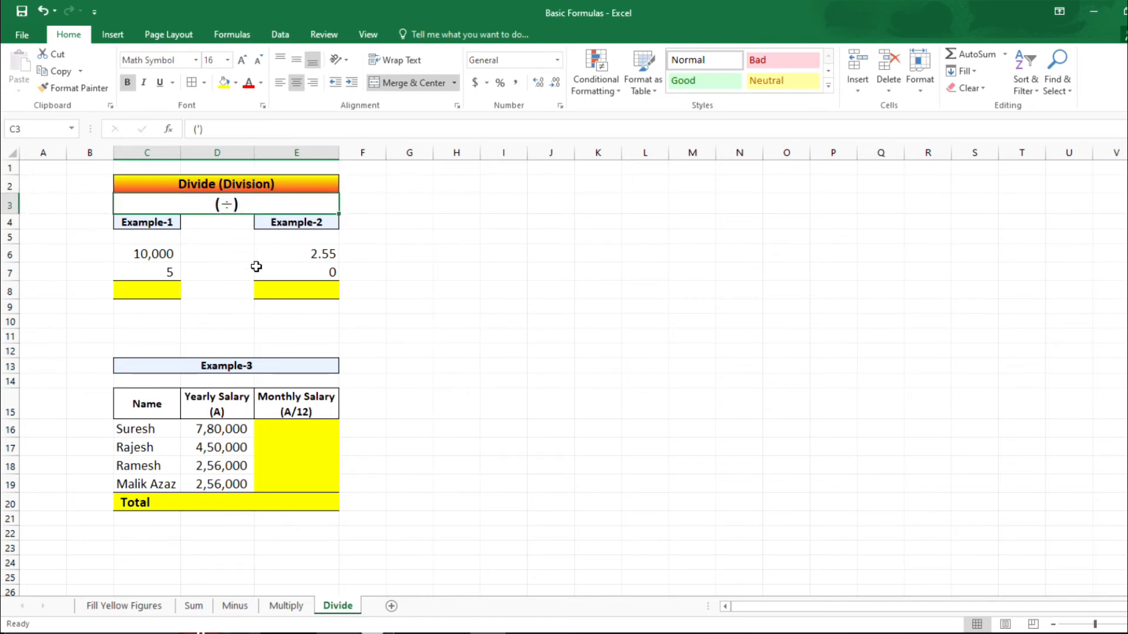
{"action": "left_click", "coordinate": [229, 190]}
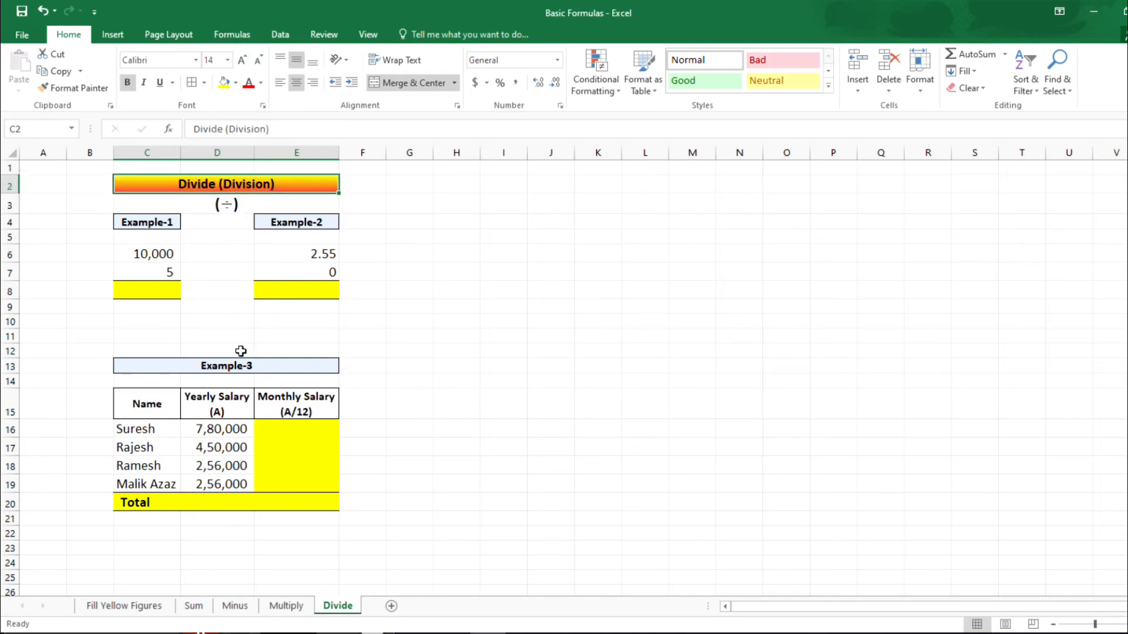
{"action": "left_click", "coordinate": [159, 238]}
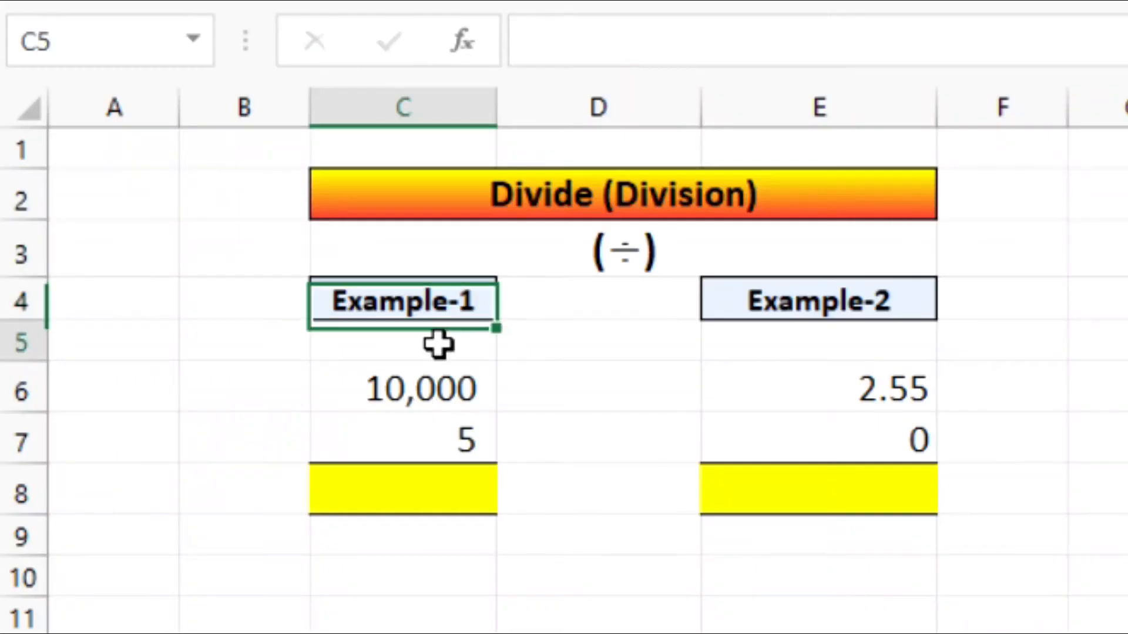
{"action": "left_click", "coordinate": [159, 253]}
{"action": "left_click", "coordinate": [158, 273]}
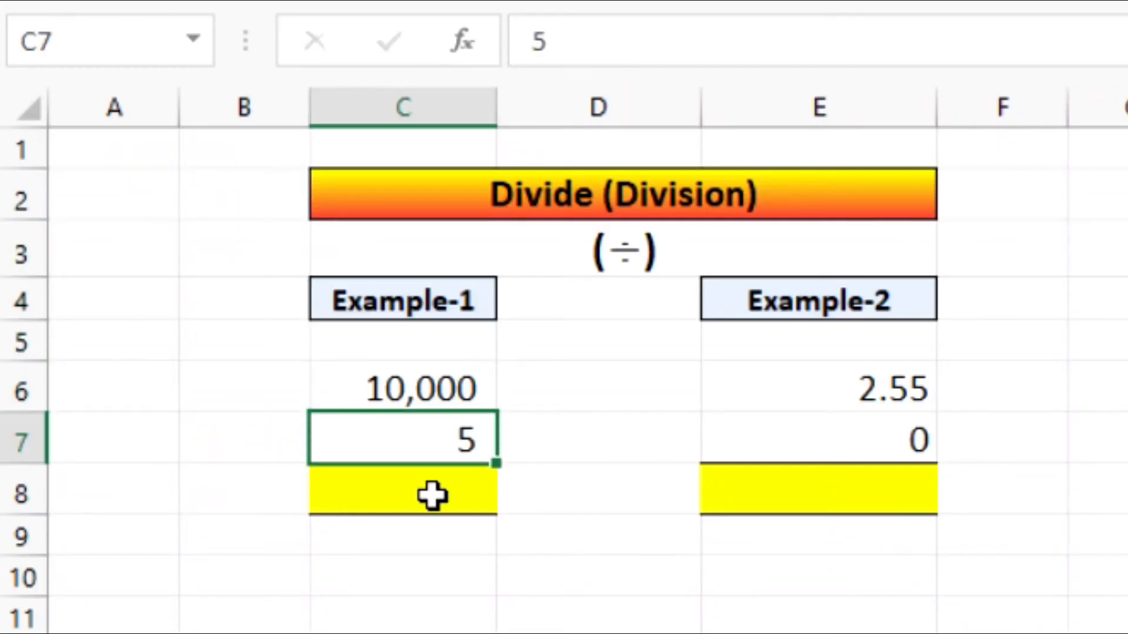
Calculate the Example-1 quotient in C8 with the formula =C6/C7.
{"action": "left_click", "coordinate": [433, 496]}
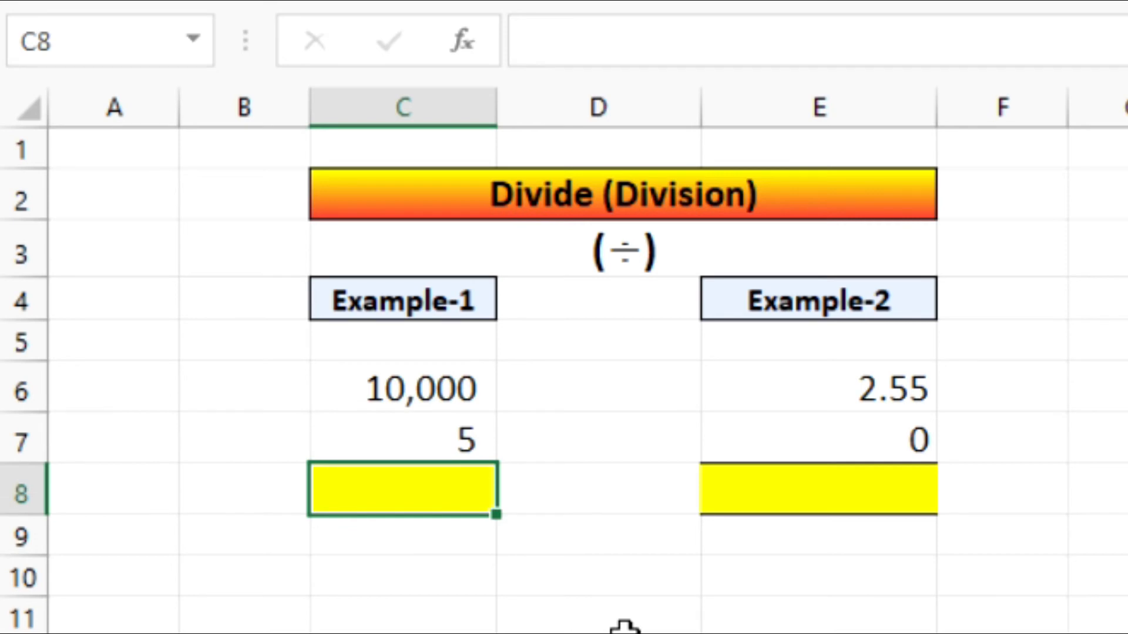
{"action": "type", "text": "="}
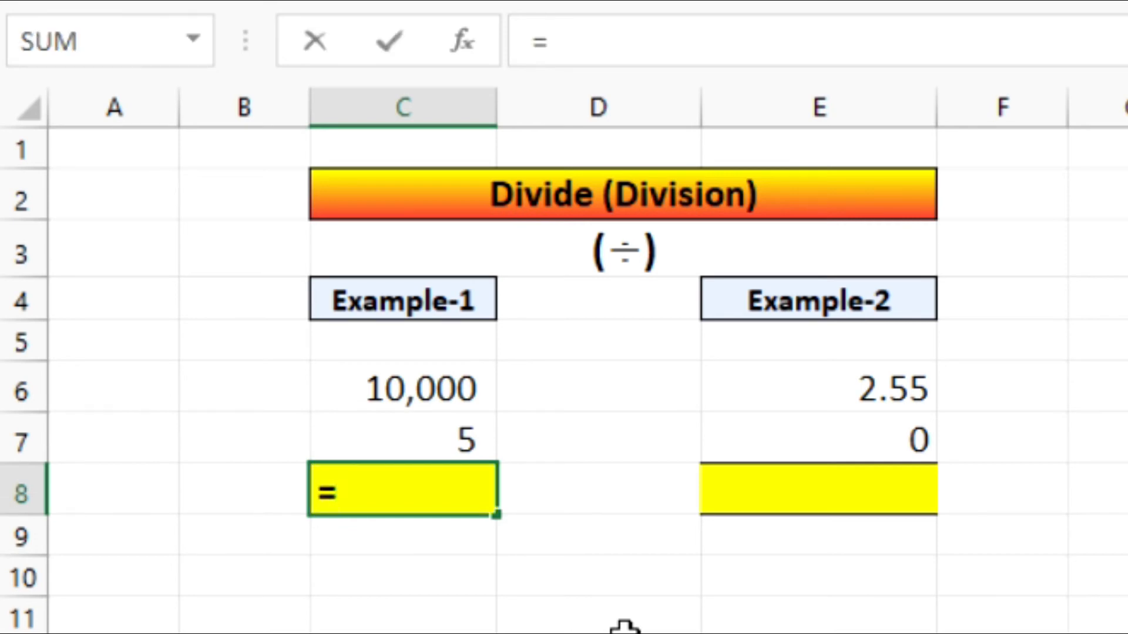
{"action": "key", "text": "Up"}
{"action": "key", "text": "Up"}
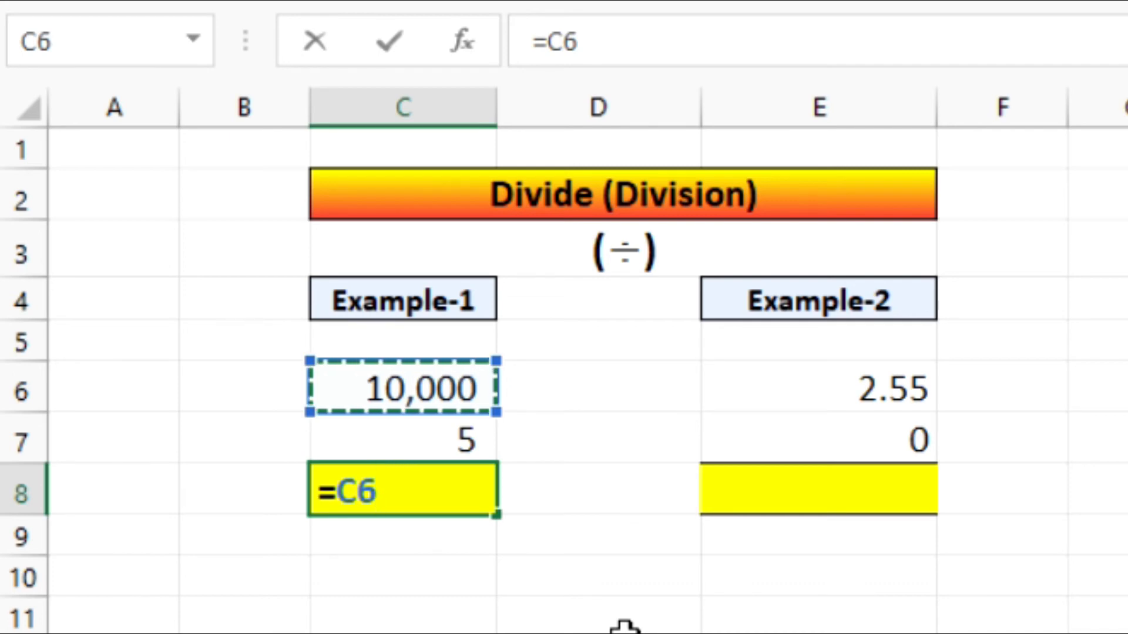
{"action": "type", "text": "/"}
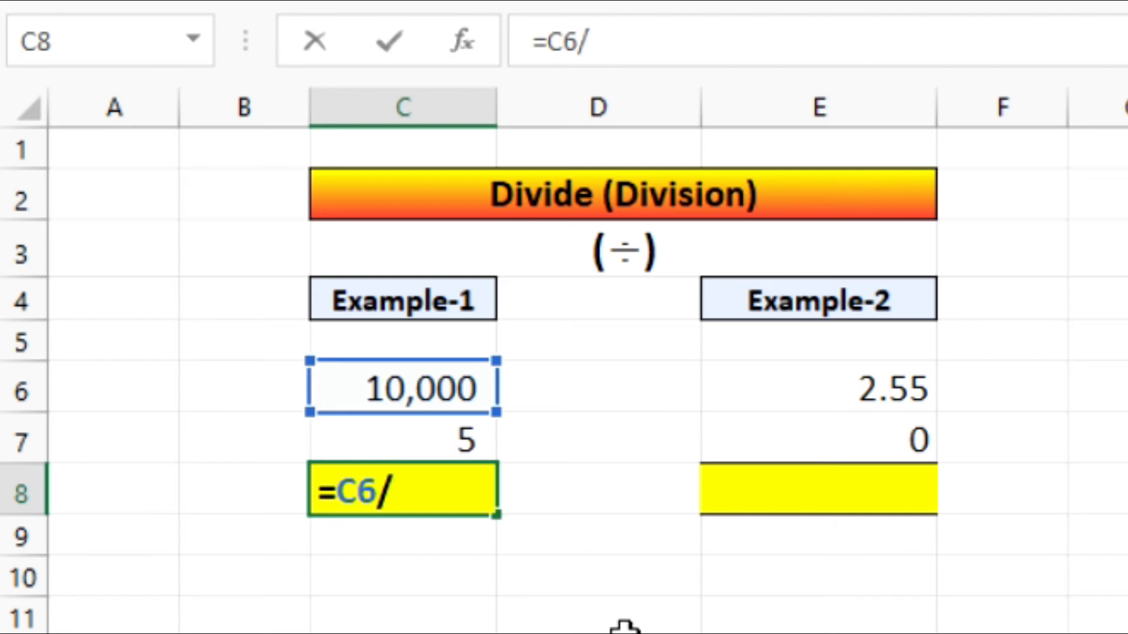
{"action": "key", "text": "Up"}
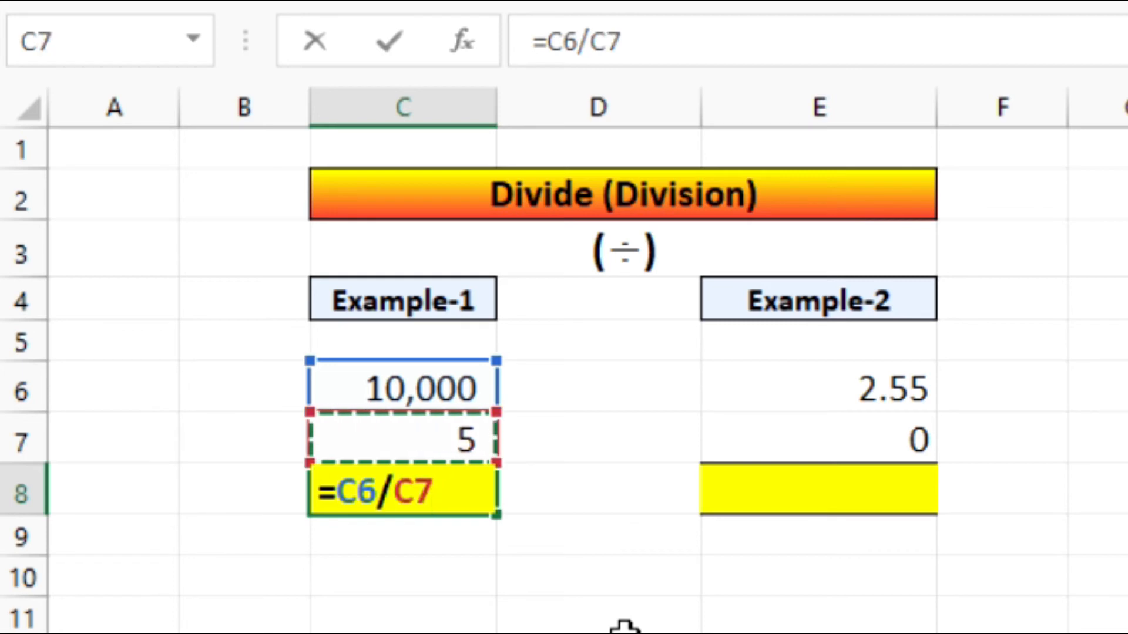
{"action": "key", "text": "Return"}
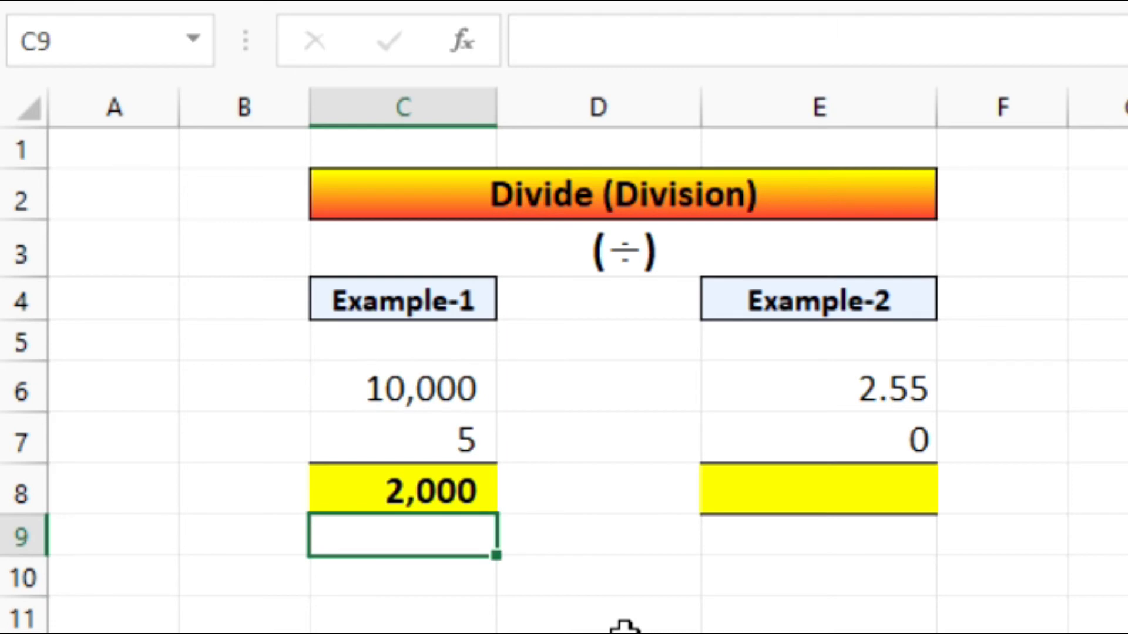
Examine the formula in C8 with its operands in C6:C7, and review the Example-2 values in E4:E7.
{"action": "key", "text": "Up"}
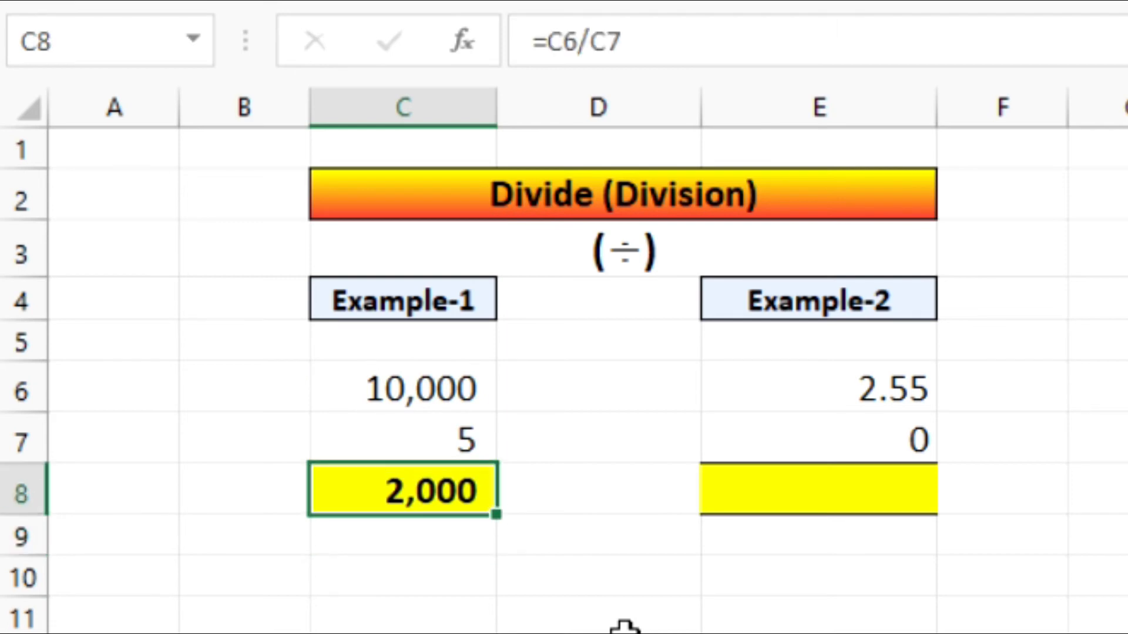
{"action": "key", "text": "Left"}
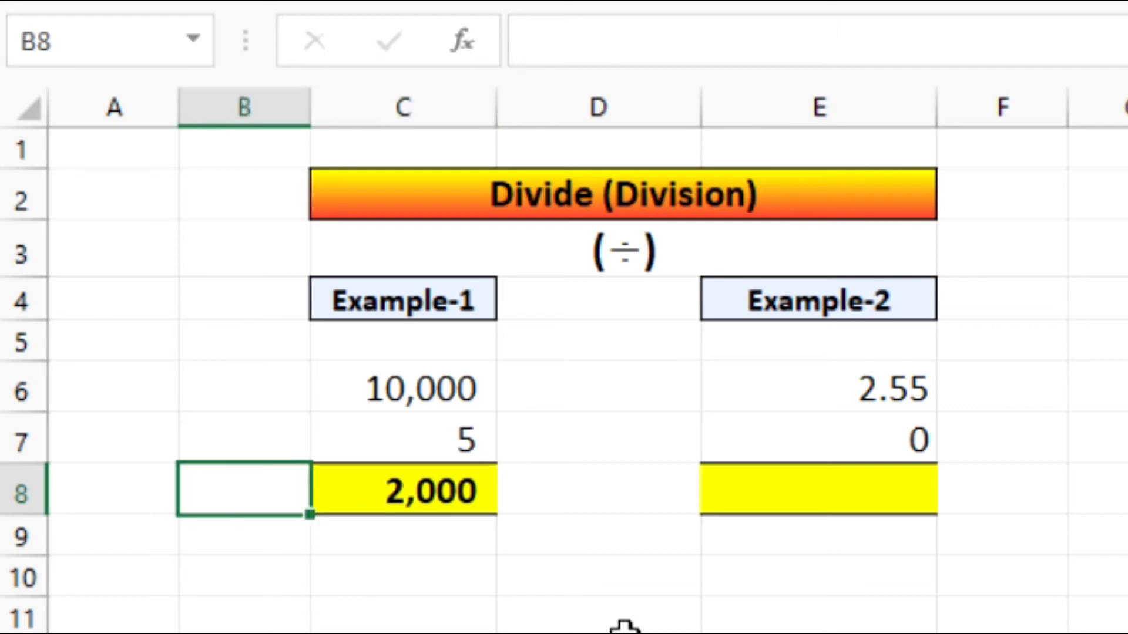
{"action": "key", "text": "Right"}
{"action": "key", "text": "Up"}
{"action": "key", "text": "Up"}
{"action": "key", "text": "shift+Down"}
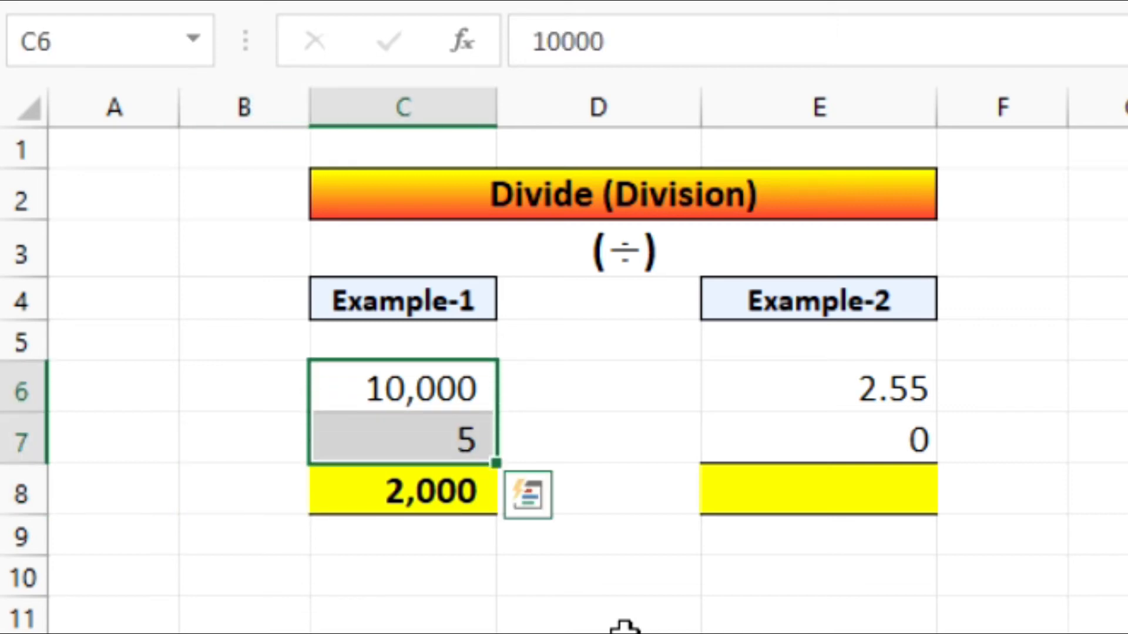
{"action": "key", "text": "Right"}
{"action": "key", "text": "Right"}
{"action": "key", "text": "Right"}
{"action": "key", "text": "Up"}
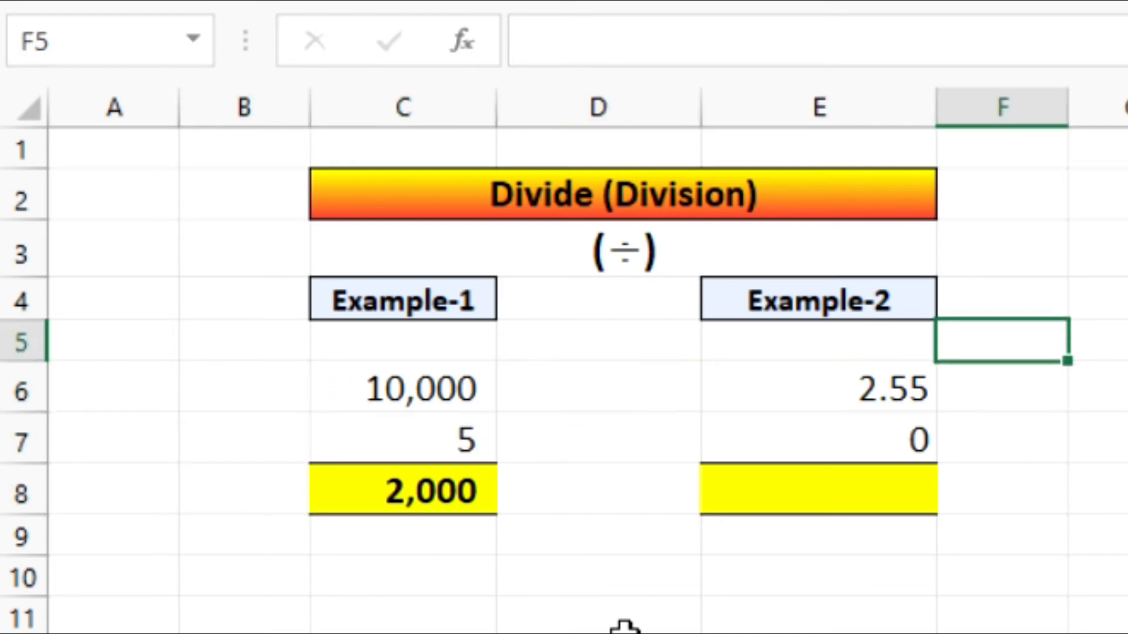
{"action": "key", "text": "Up"}
{"action": "key", "text": "Left"}
{"action": "key", "text": "shift+Down"}
{"action": "key", "text": "shift+Down"}
{"action": "key", "text": "shift+Down"}
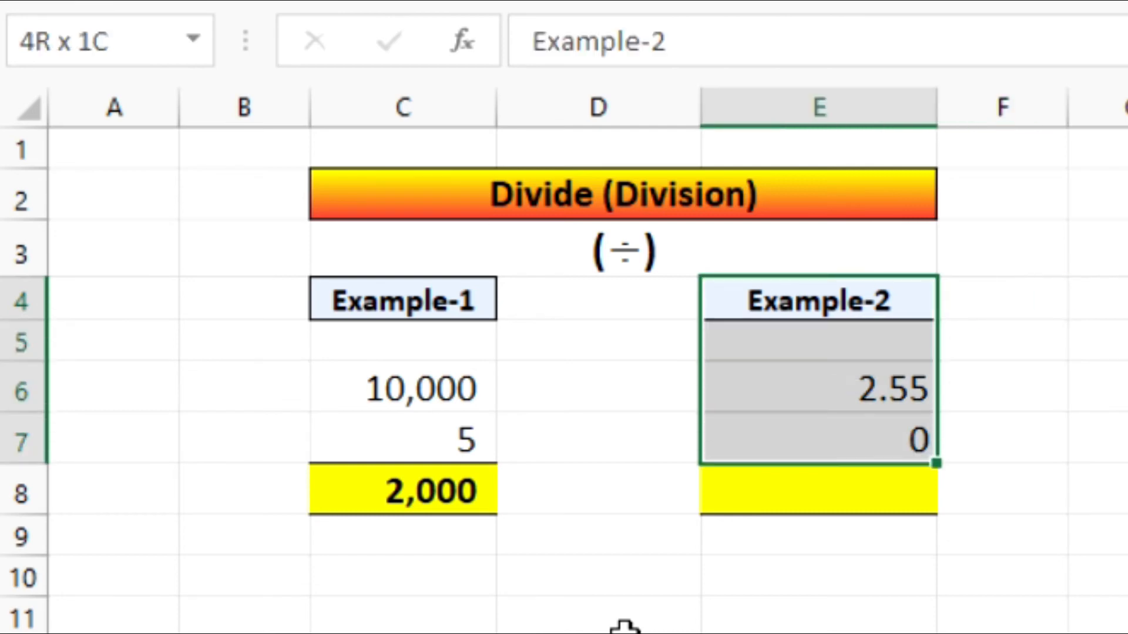
{"action": "key", "text": "Up"}
{"action": "key", "text": "Down"}
{"action": "key", "text": "Down"}
{"action": "key", "text": "Down"}
{"action": "key", "text": "Down"}
{"action": "key", "text": "Down"}
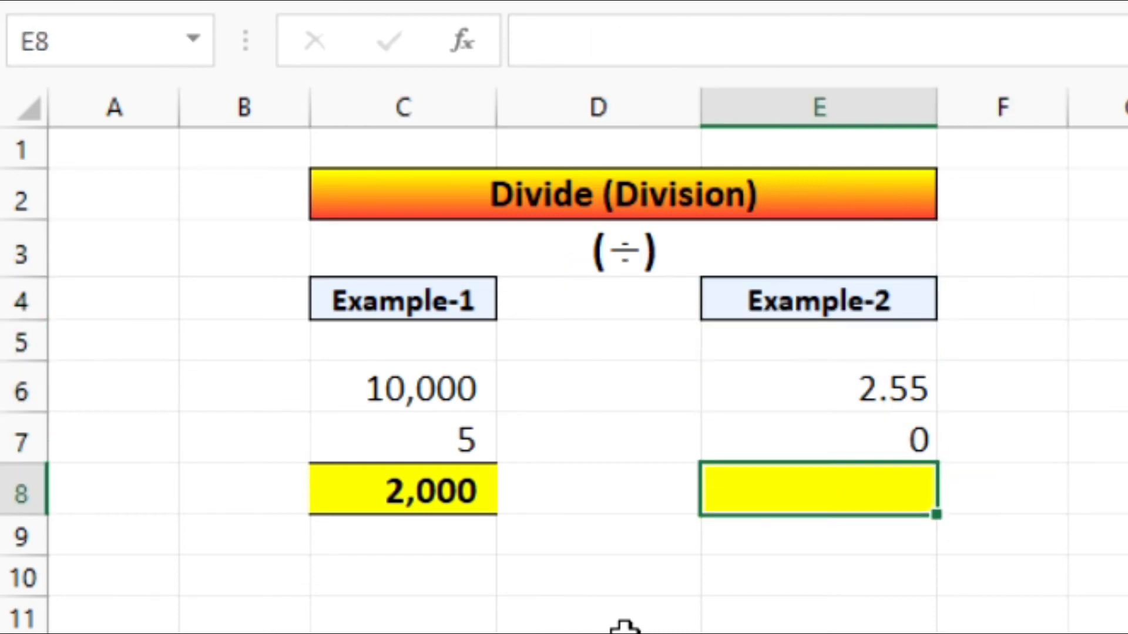
Copy the division formula from C8 into the Example-2 answer cell E8.
{"action": "key", "text": "Left"}
{"action": "key", "text": "Left"}
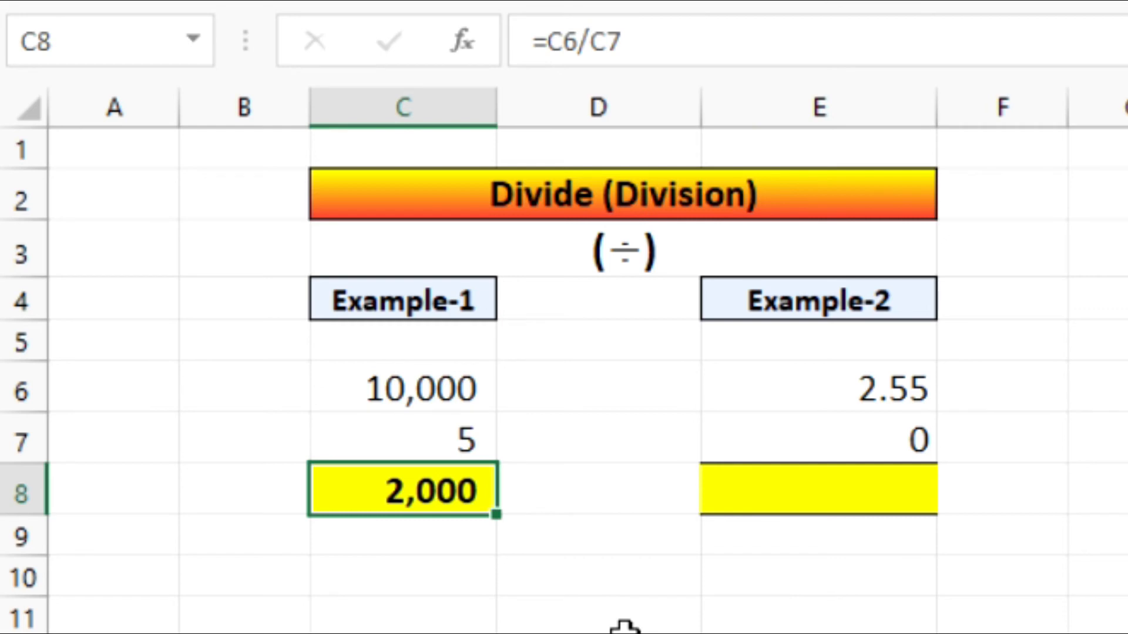
{"action": "key", "text": "ctrl+c"}
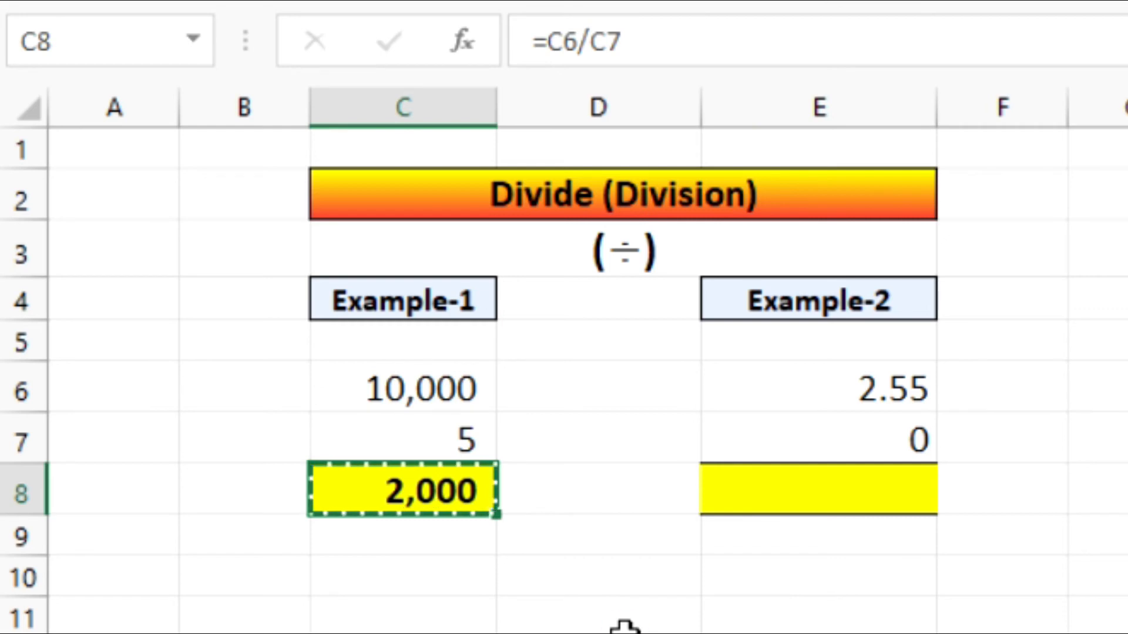
{"action": "key", "text": "Right"}
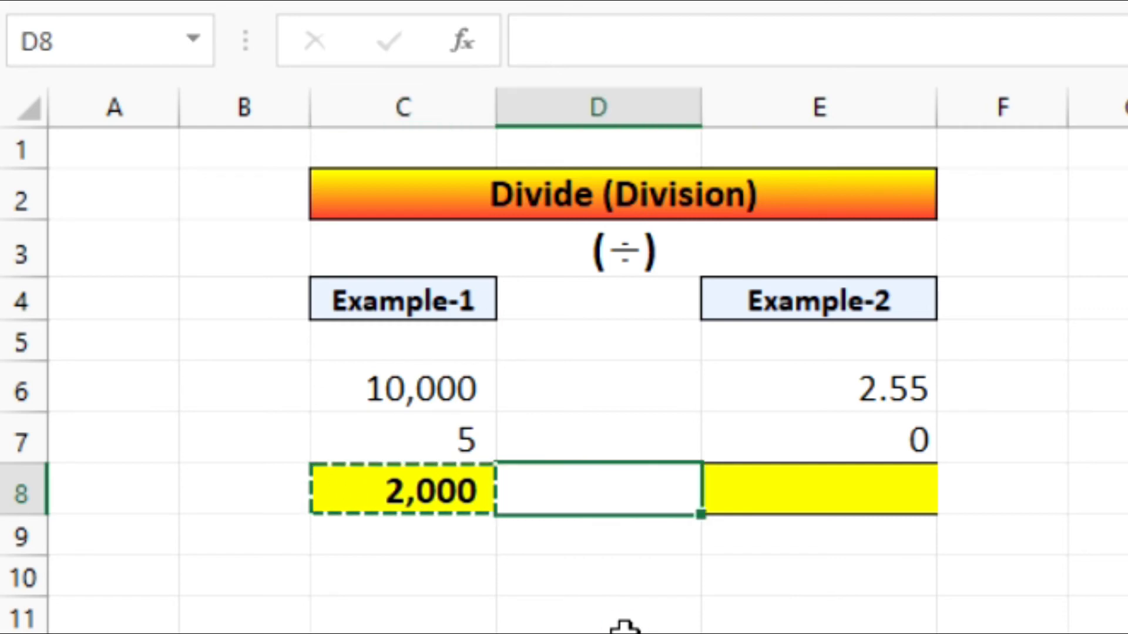
{"action": "key", "text": "Right"}
{"action": "key", "text": "Up"}
{"action": "key", "text": "Up"}
{"action": "key", "text": "Down"}
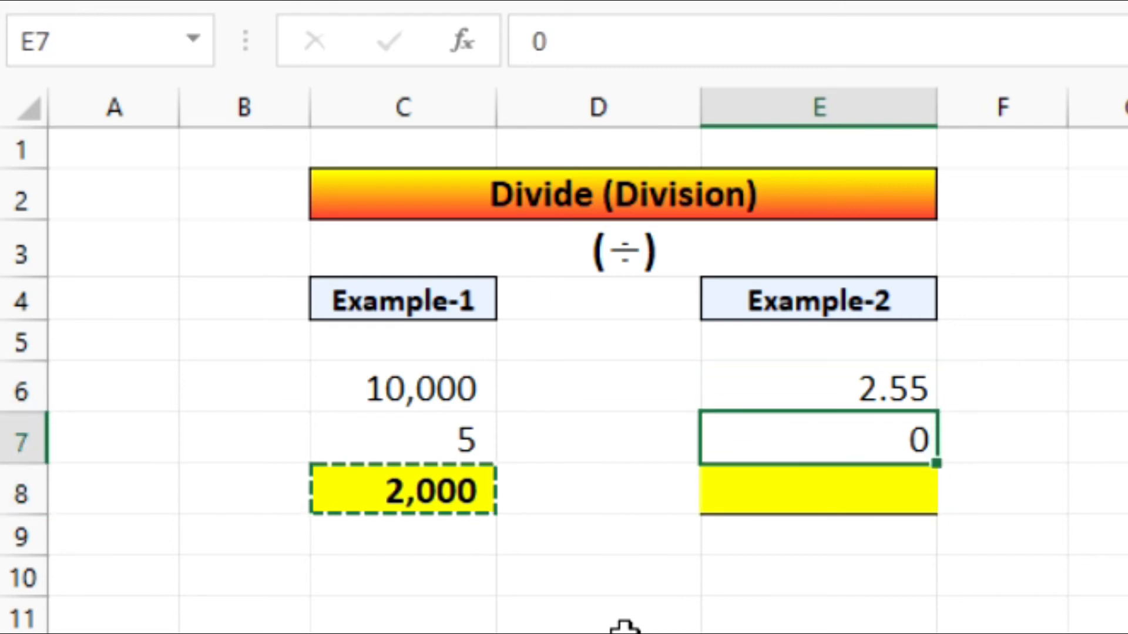
{"action": "key", "text": "Up"}
{"action": "key", "text": "Down"}
{"action": "key", "text": "Down"}
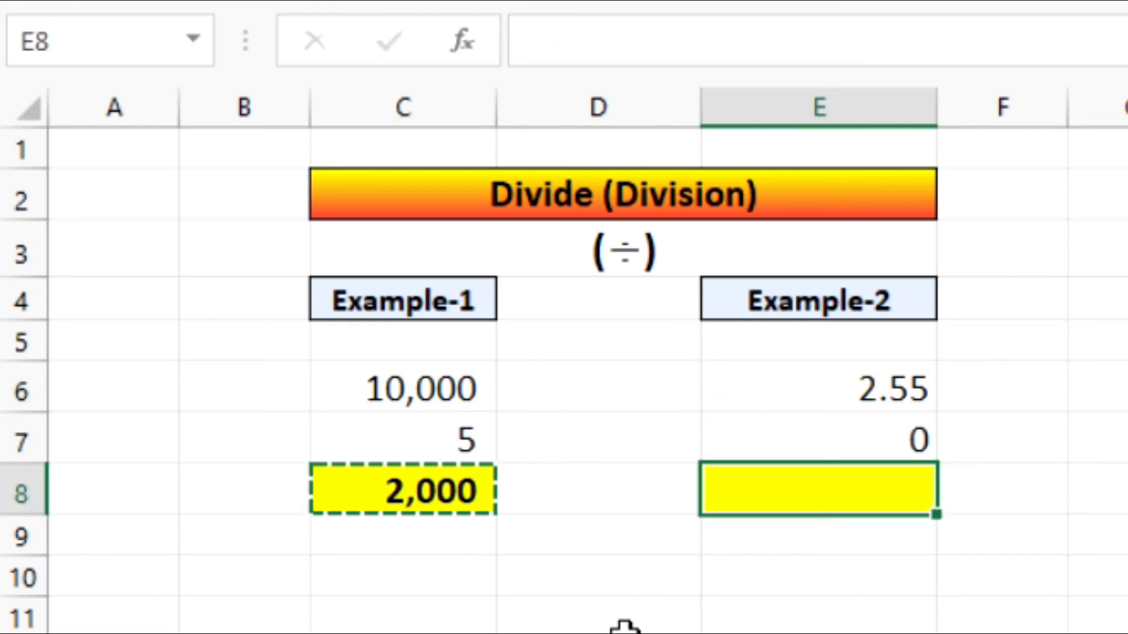
{"action": "key", "text": "Return"}
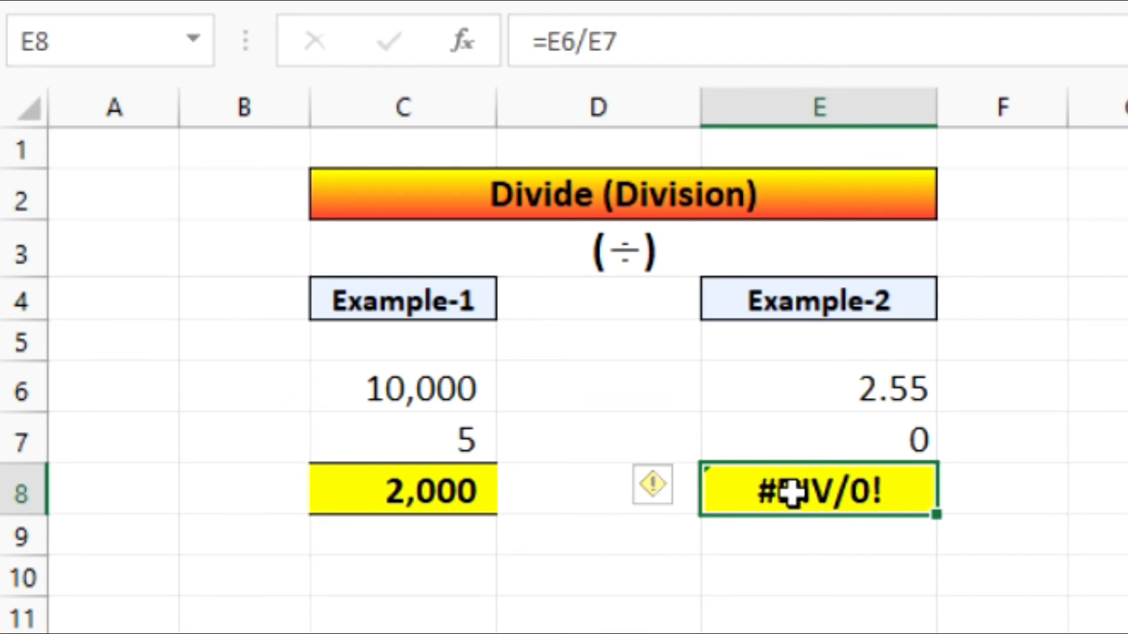
{"action": "key", "text": "Down"}
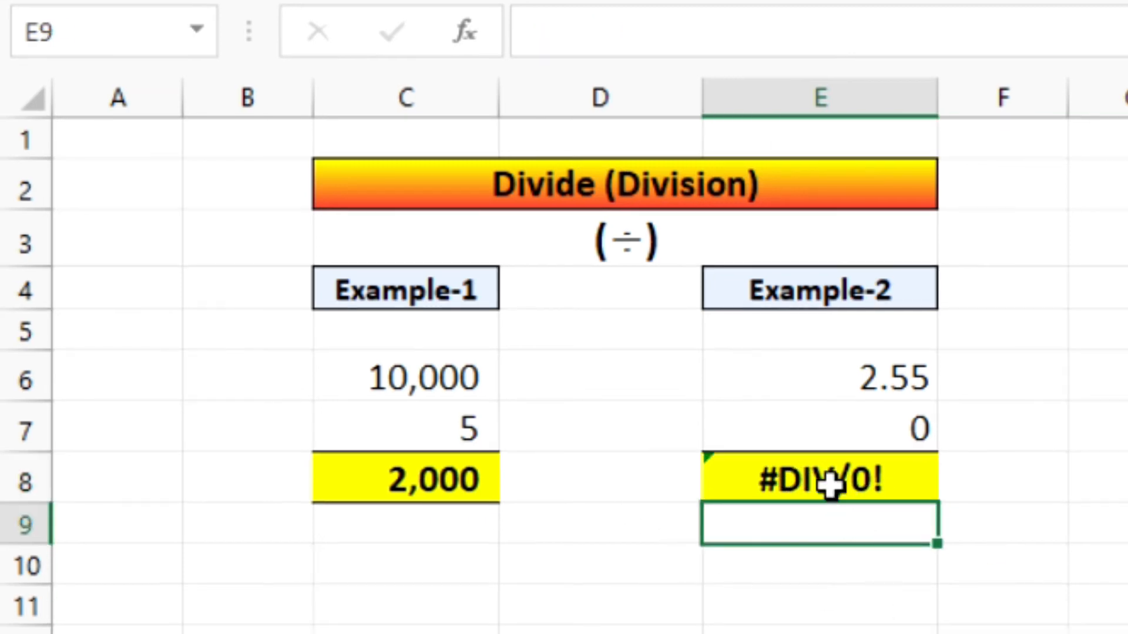
Check the cells behind the E8 result and set the Example-2 divisor in E7 to 2.
{"action": "left_click", "coordinate": [830, 484]}
{"action": "left_click", "coordinate": [899, 377]}
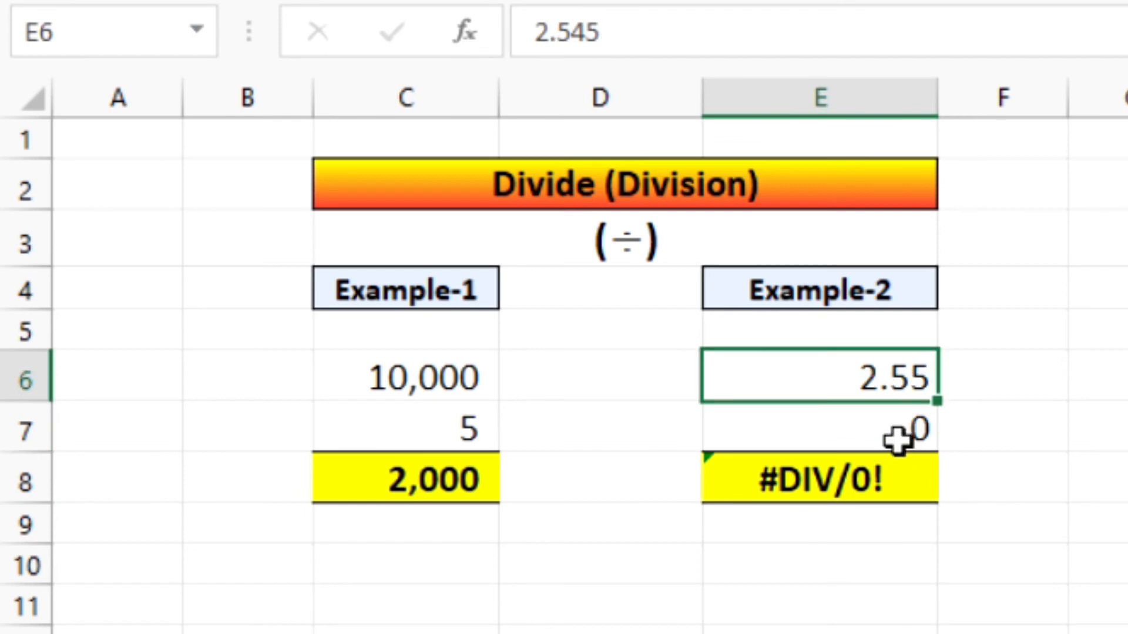
{"action": "left_click", "coordinate": [899, 438]}
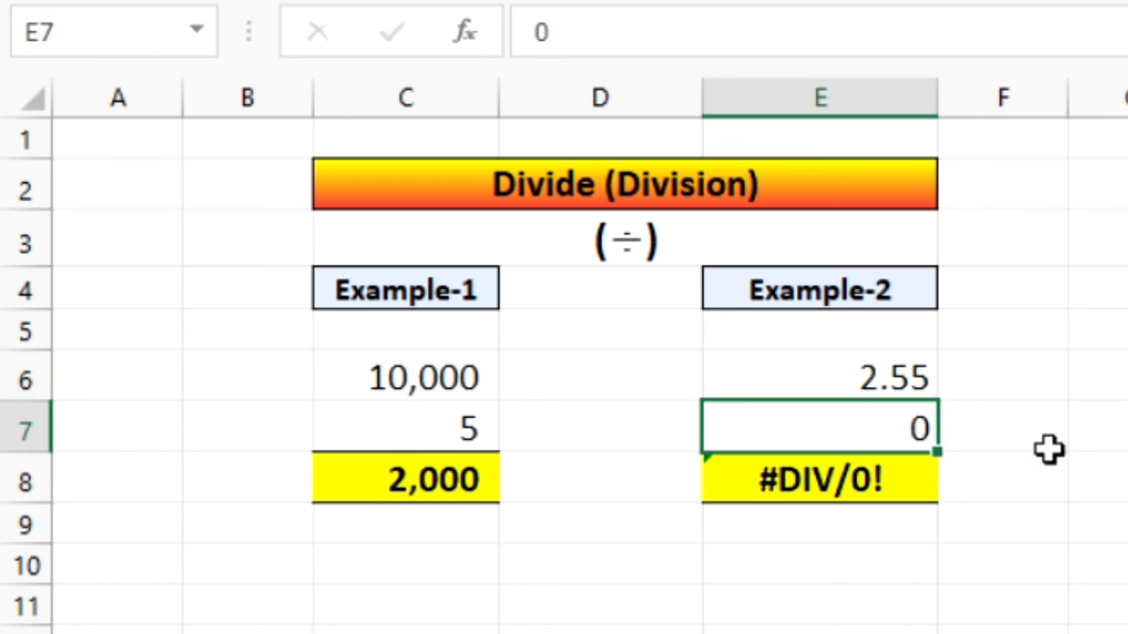
{"action": "type", "text": "2"}
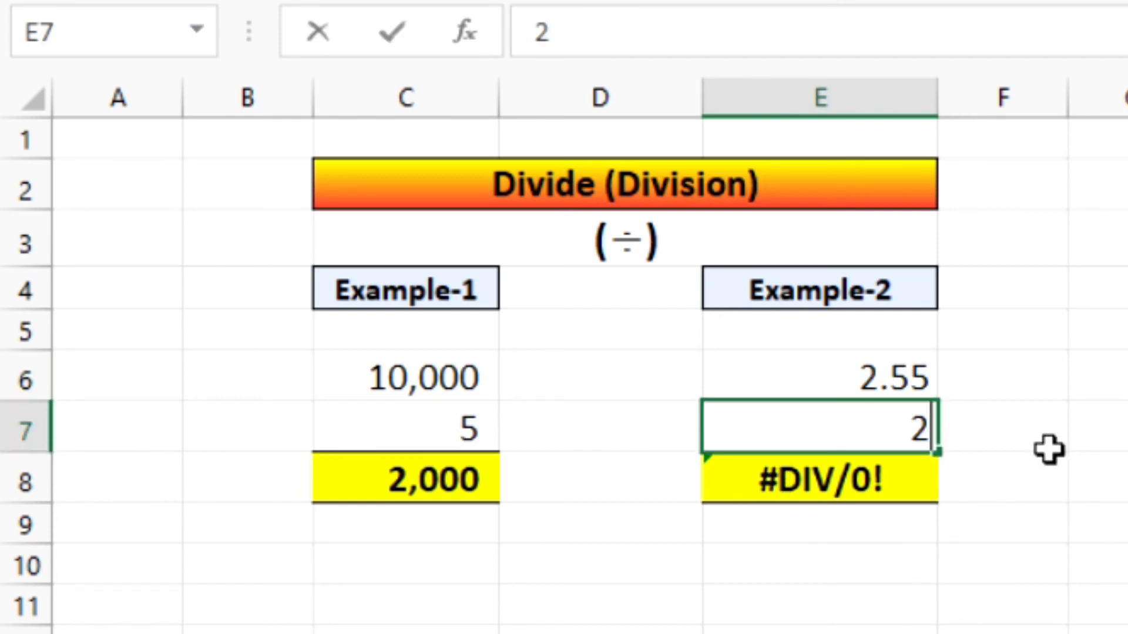
{"action": "key", "text": "Return"}
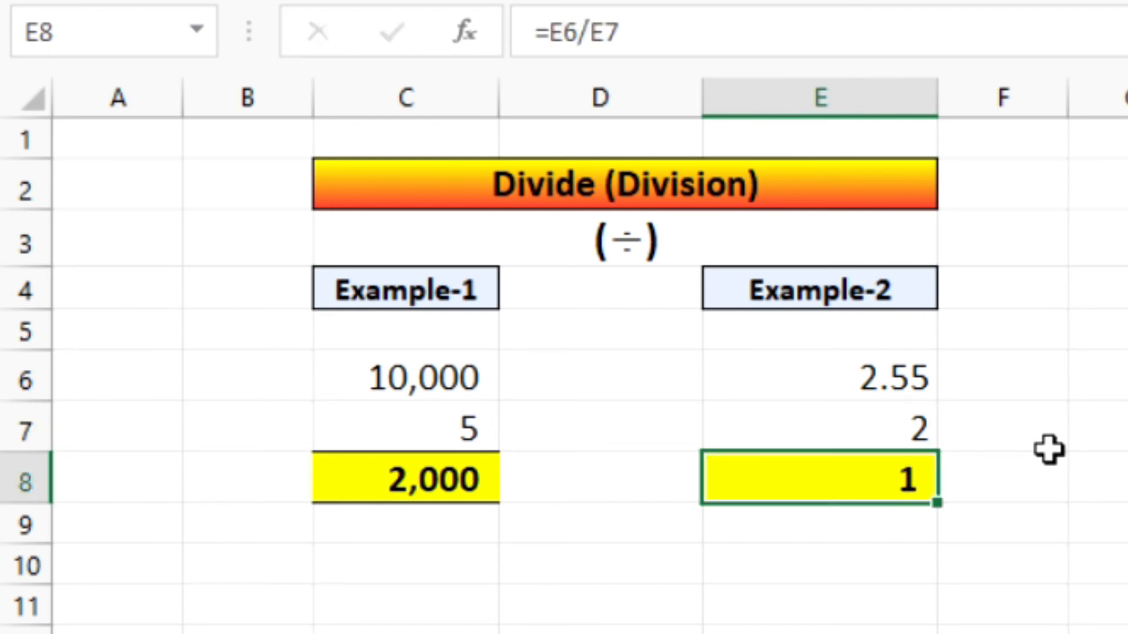
{"action": "key", "text": "Up"}
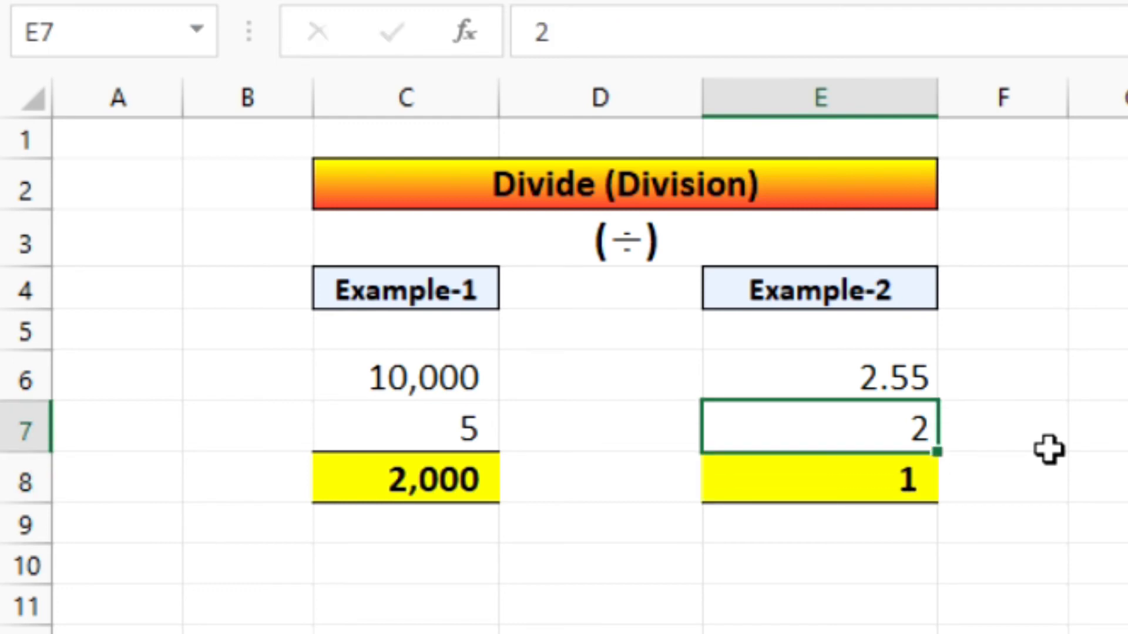
Show two decimal places for the Example-2 quotient in E8.
{"action": "left_click", "coordinate": [926, 497]}
{"action": "key", "text": "alt+h"}
{"action": "key", "text": "0"}
{"action": "key", "text": "alt+h"}
{"action": "key", "text": "0"}
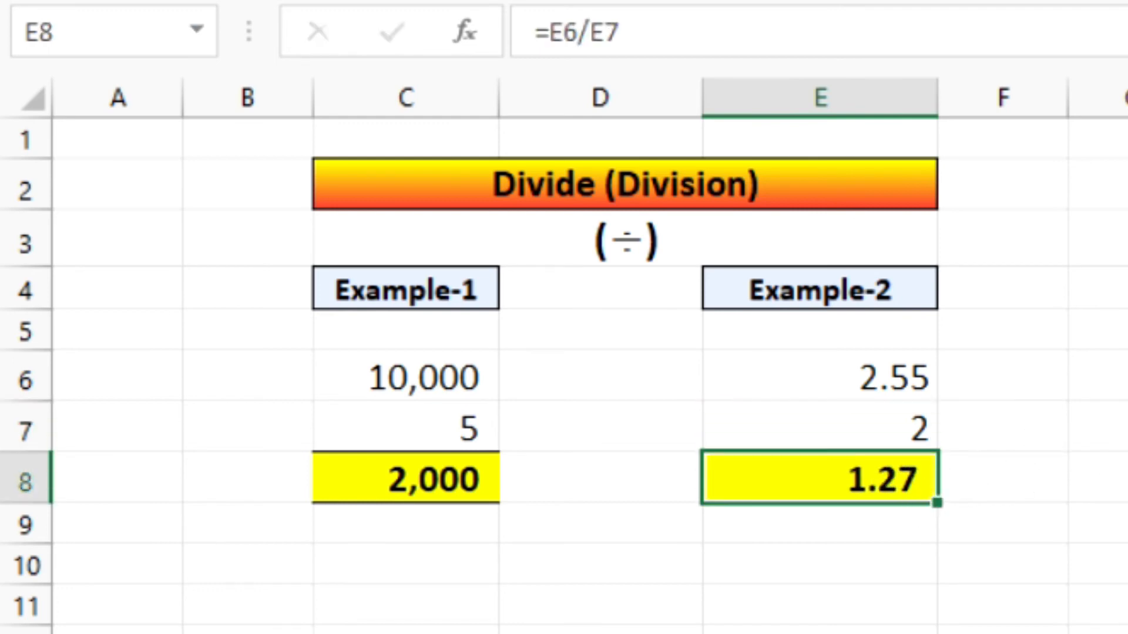
Set the Example-2 divisor in E7 back to 0 to test division by zero.
{"action": "left_click", "coordinate": [858, 534]}
{"action": "left_click", "coordinate": [895, 470]}
{"action": "left_click", "coordinate": [911, 422]}
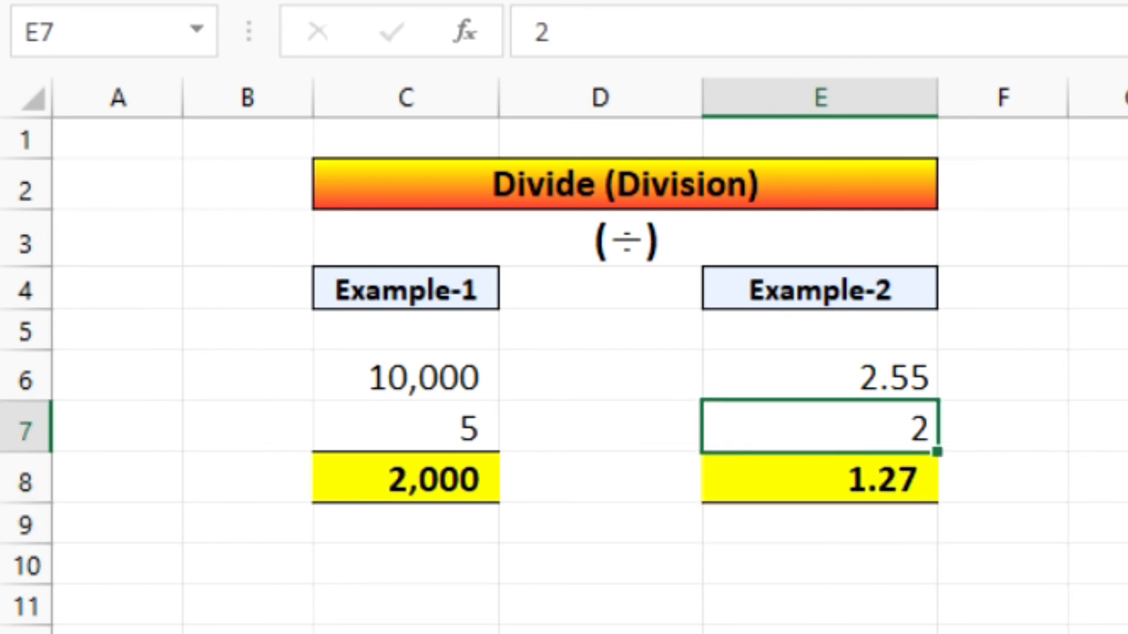
{"action": "type", "text": "0"}
{"action": "key", "text": "Return"}
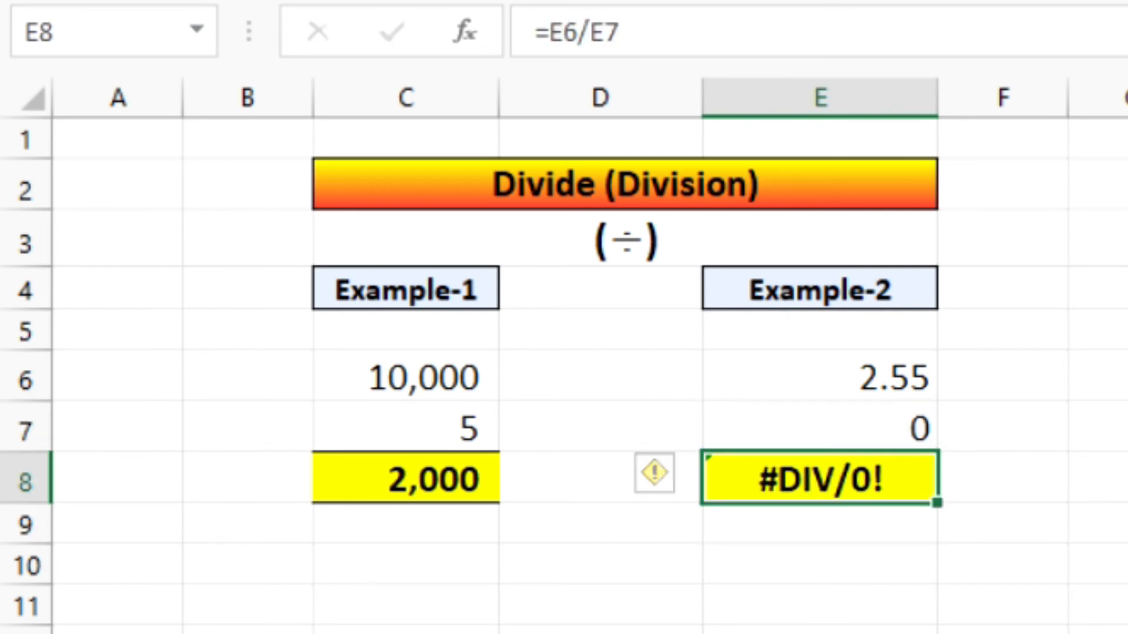
Try 2, 3 and 4 in turn as the Example-2 divisor in E7.
{"action": "left_click", "coordinate": [881, 428]}
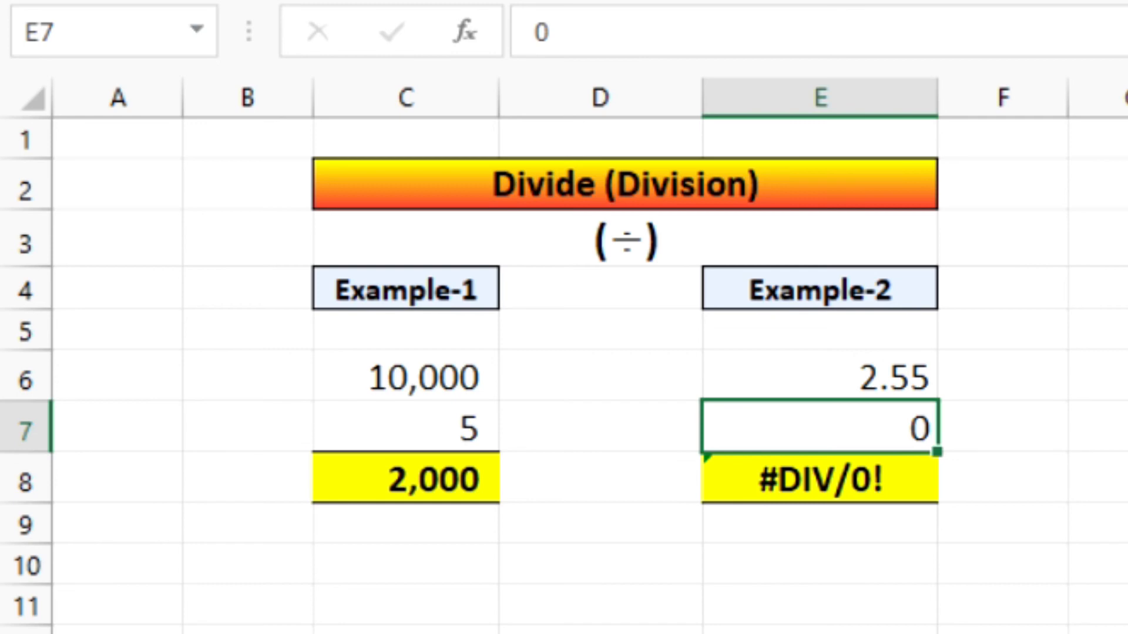
{"action": "type", "text": "2"}
{"action": "key", "text": "Return"}
{"action": "left_click", "coordinate": [881, 427]}
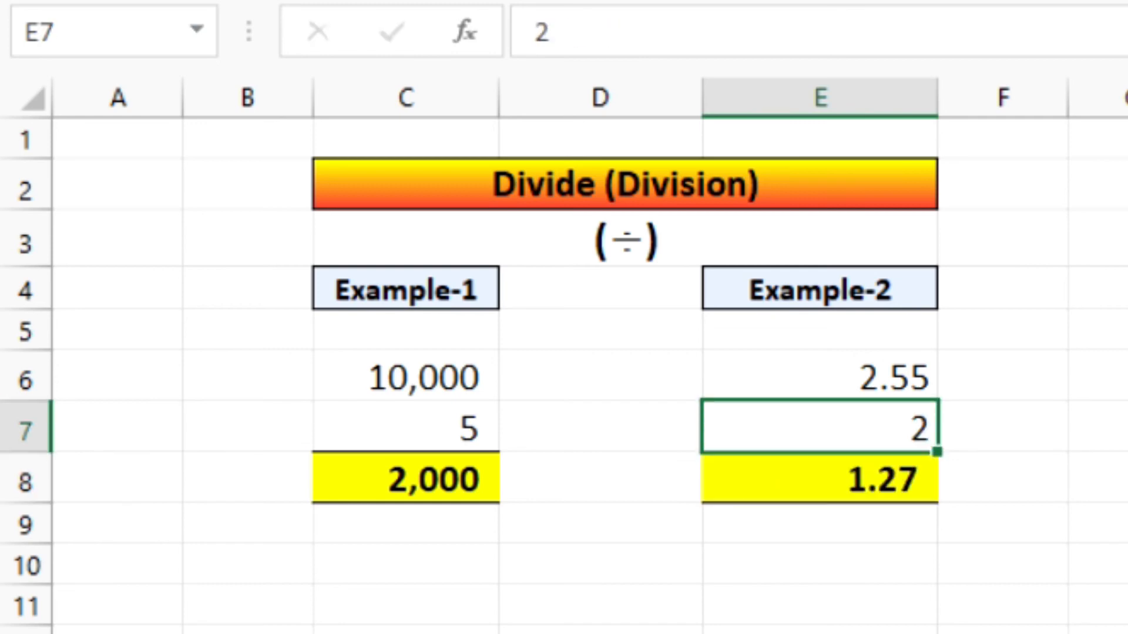
{"action": "type", "text": "3"}
{"action": "key", "text": "Return"}
{"action": "left_click", "coordinate": [882, 428]}
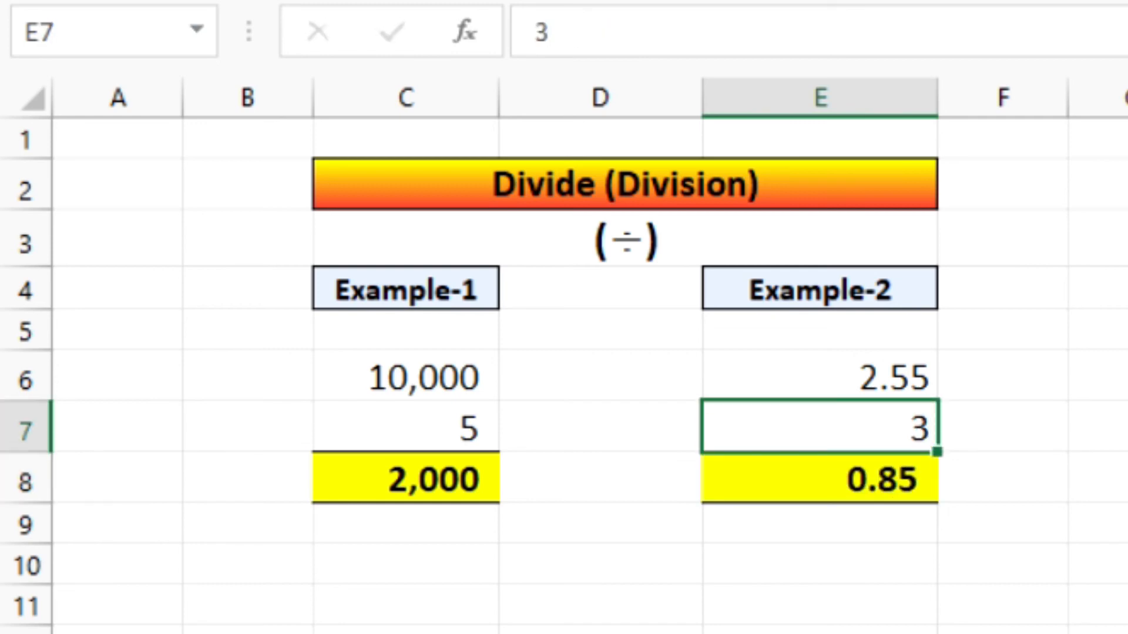
{"action": "type", "text": "4"}
{"action": "key", "text": "Return"}
Set the Example-2 divisor in E7 to 2.55 and show it with two decimal places.
{"action": "left_click", "coordinate": [881, 427]}
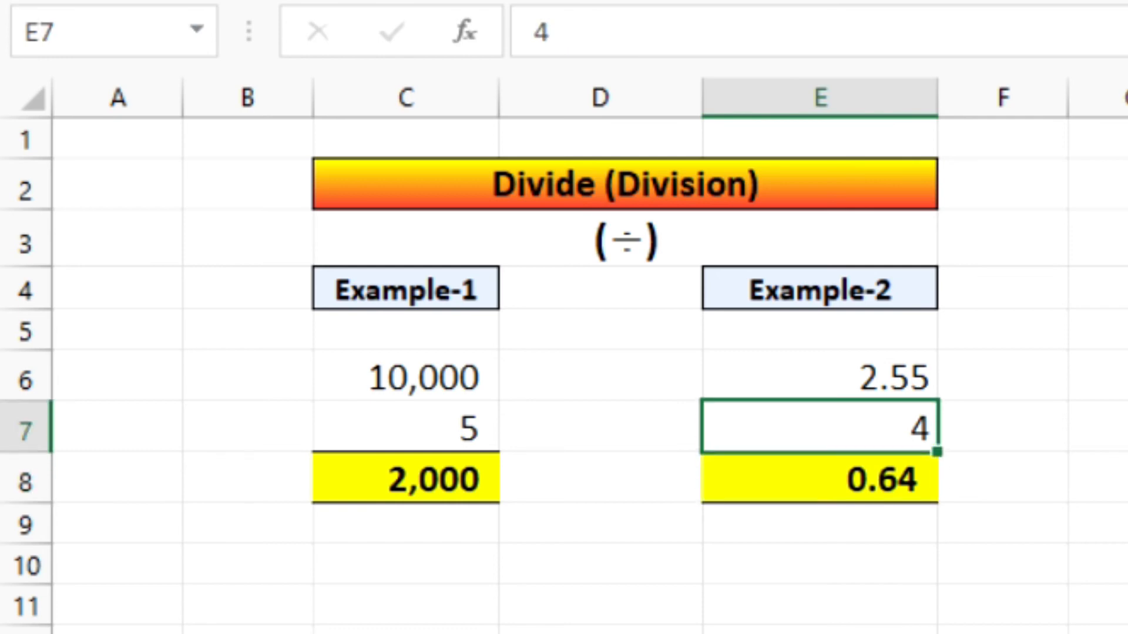
{"action": "type", "text": "2.55"}
{"action": "key", "text": "Return"}
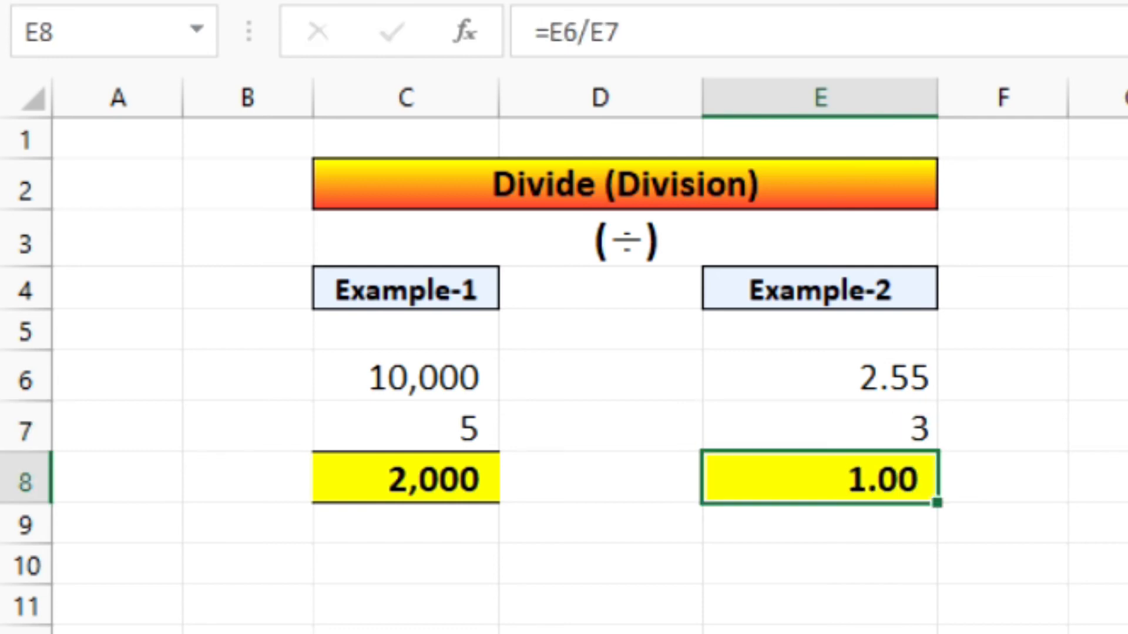
{"action": "left_click", "coordinate": [881, 428]}
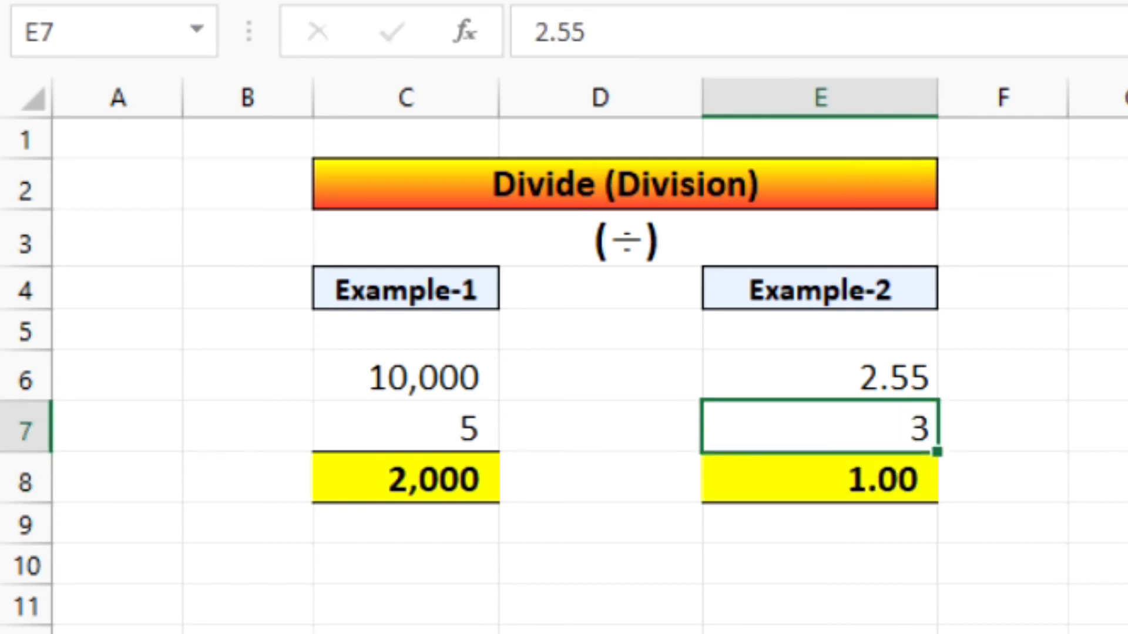
{"action": "key", "text": "alt+h"}
{"action": "key", "text": "0"}
{"action": "key", "text": "alt+h"}
{"action": "key", "text": "0"}
{"action": "left_click", "coordinate": [863, 471]}
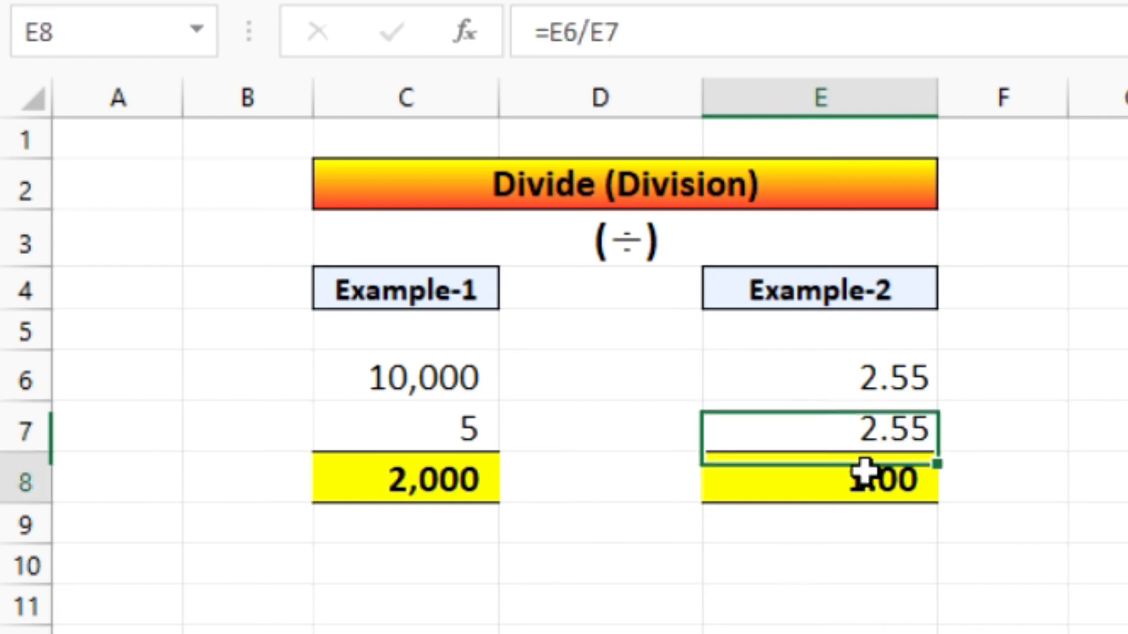
{"action": "left_click", "coordinate": [863, 390]}
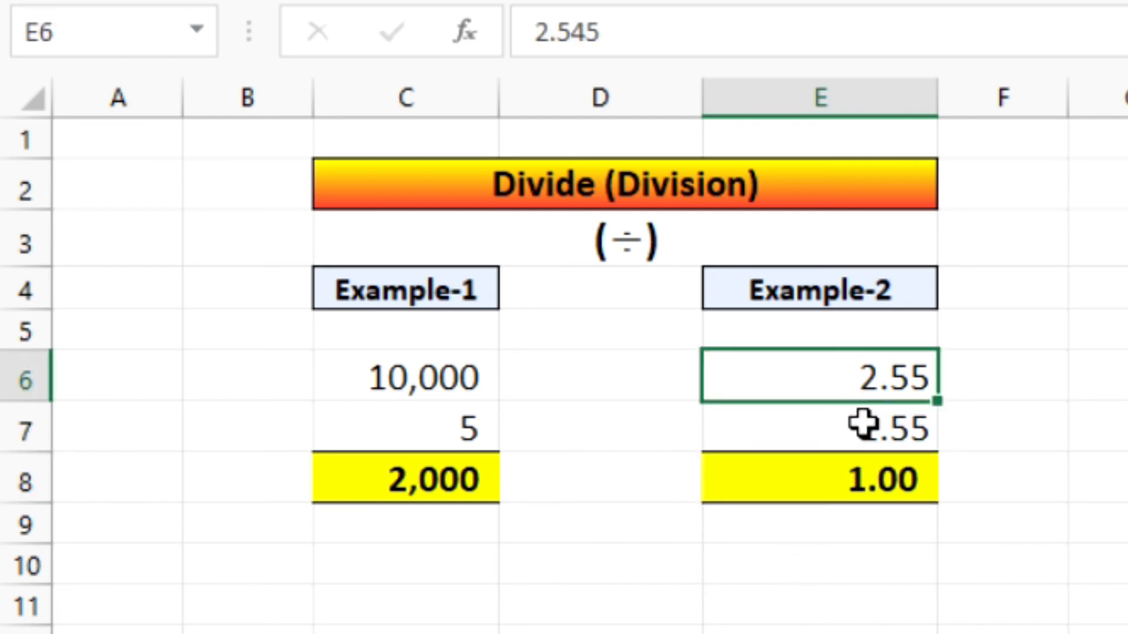
Examine the Example-3 table's names, yearly salaries and monthly salary heading on the Divide sheet.
{"action": "left_click", "coordinate": [793, 428]}
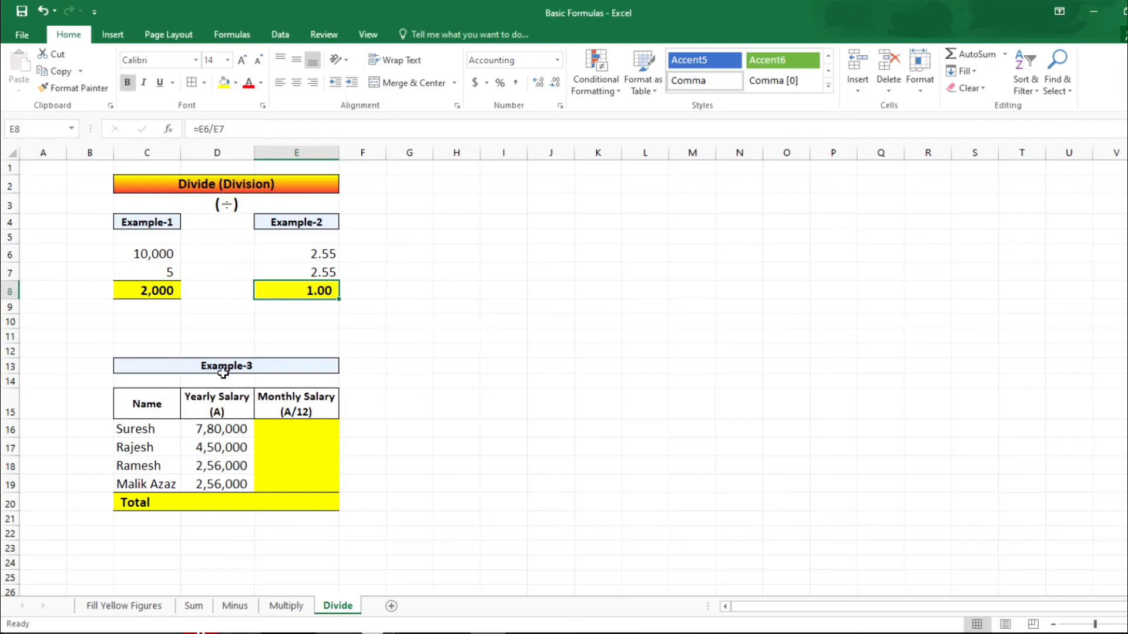
{"action": "left_click", "coordinate": [223, 367]}
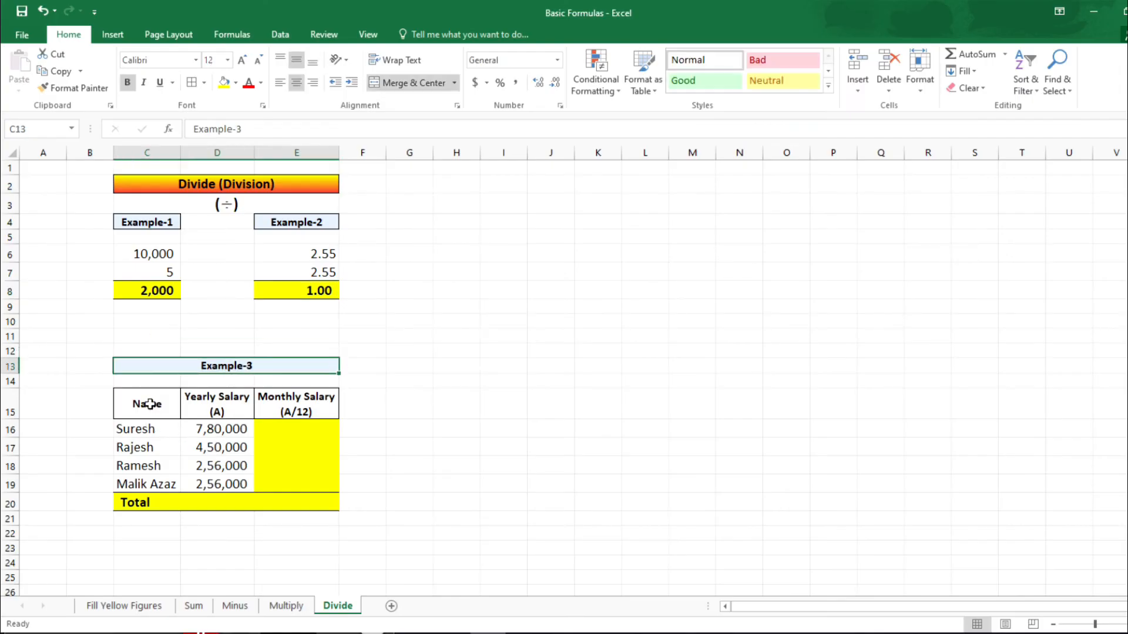
{"action": "left_click_drag", "start_coordinate": [150, 426], "coordinate": [158, 485]}
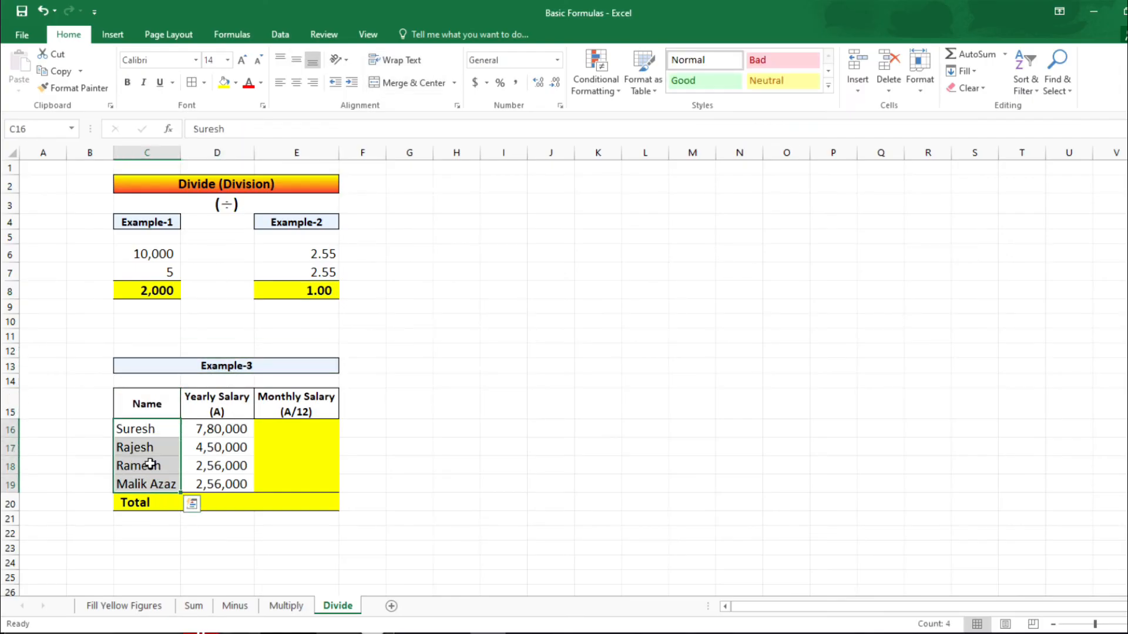
{"action": "left_click", "coordinate": [212, 426]}
{"action": "left_click", "coordinate": [214, 407]}
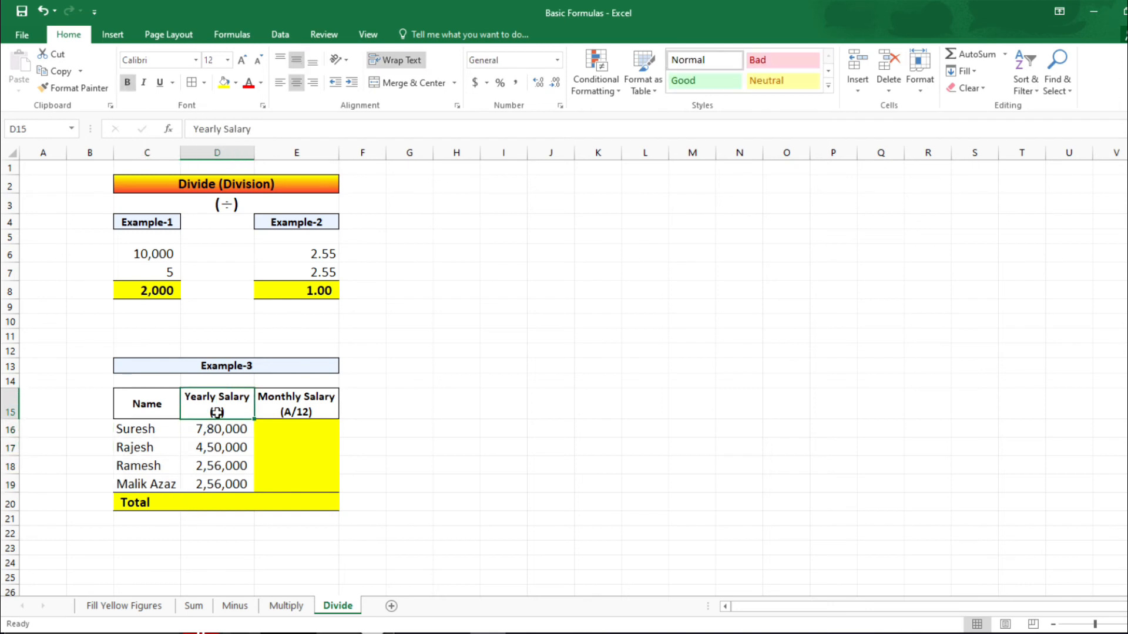
{"action": "left_click", "coordinate": [219, 438]}
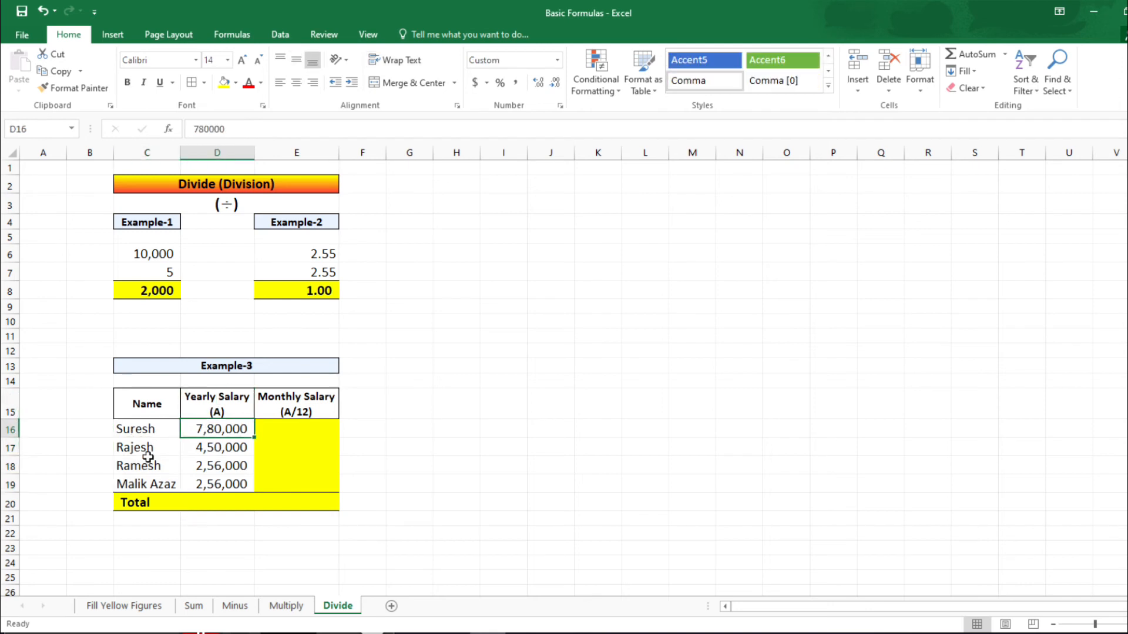
{"action": "left_click", "coordinate": [168, 452]}
{"action": "left_click", "coordinate": [227, 451]}
{"action": "left_click", "coordinate": [140, 468]}
{"action": "left_click", "coordinate": [213, 466]}
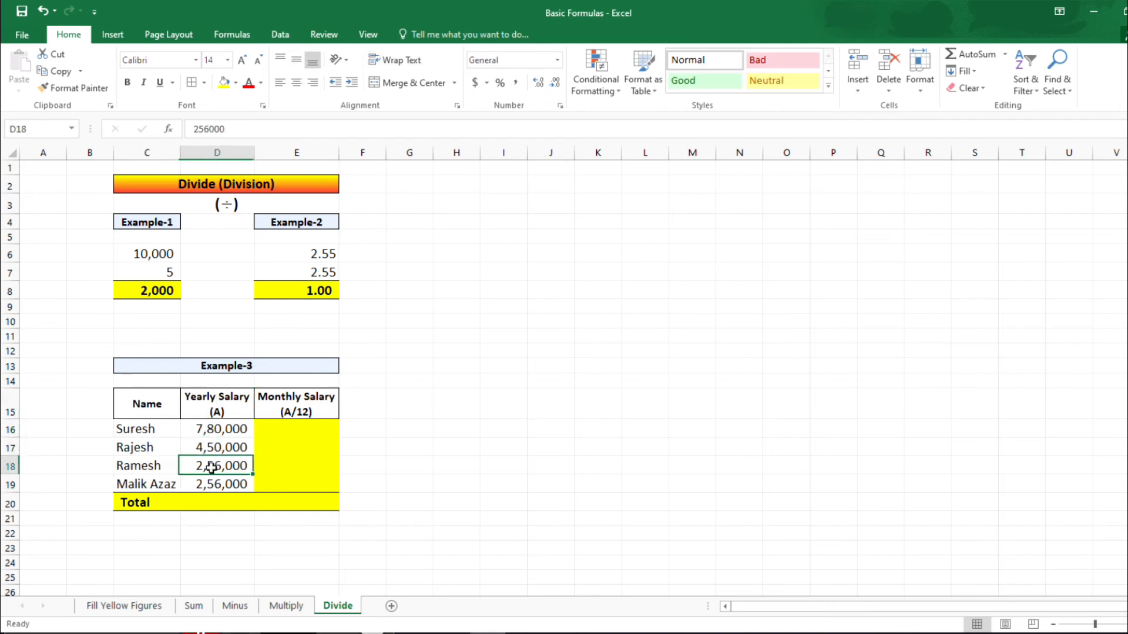
{"action": "left_click", "coordinate": [156, 483]}
{"action": "left_click", "coordinate": [221, 480]}
{"action": "left_click", "coordinate": [279, 412]}
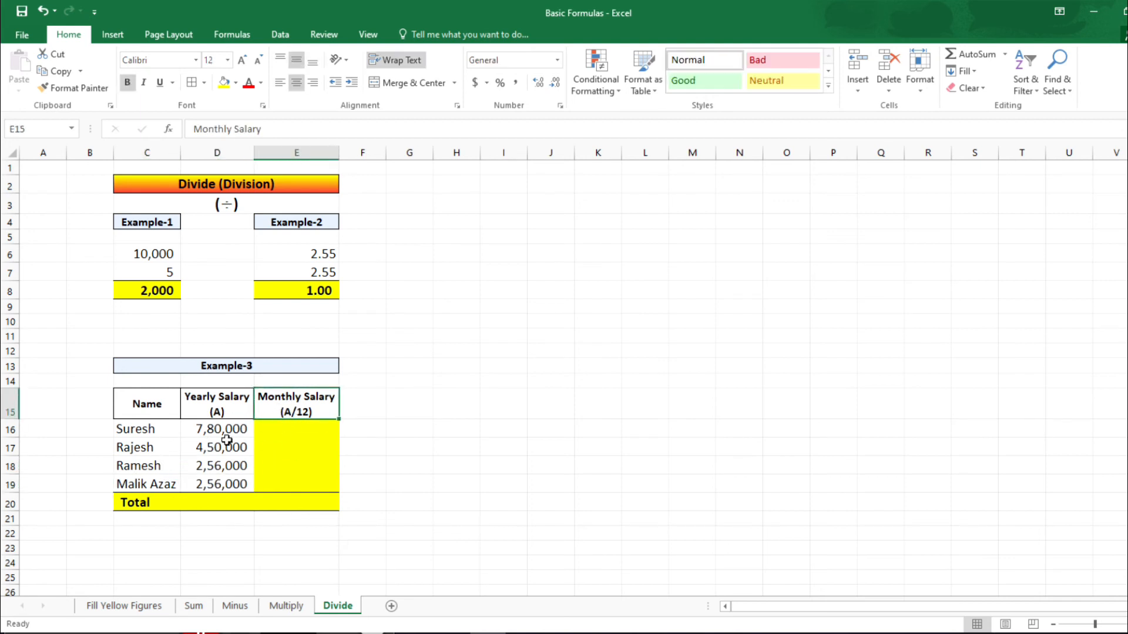
{"action": "left_click", "coordinate": [226, 437]}
{"action": "left_click", "coordinate": [210, 412]}
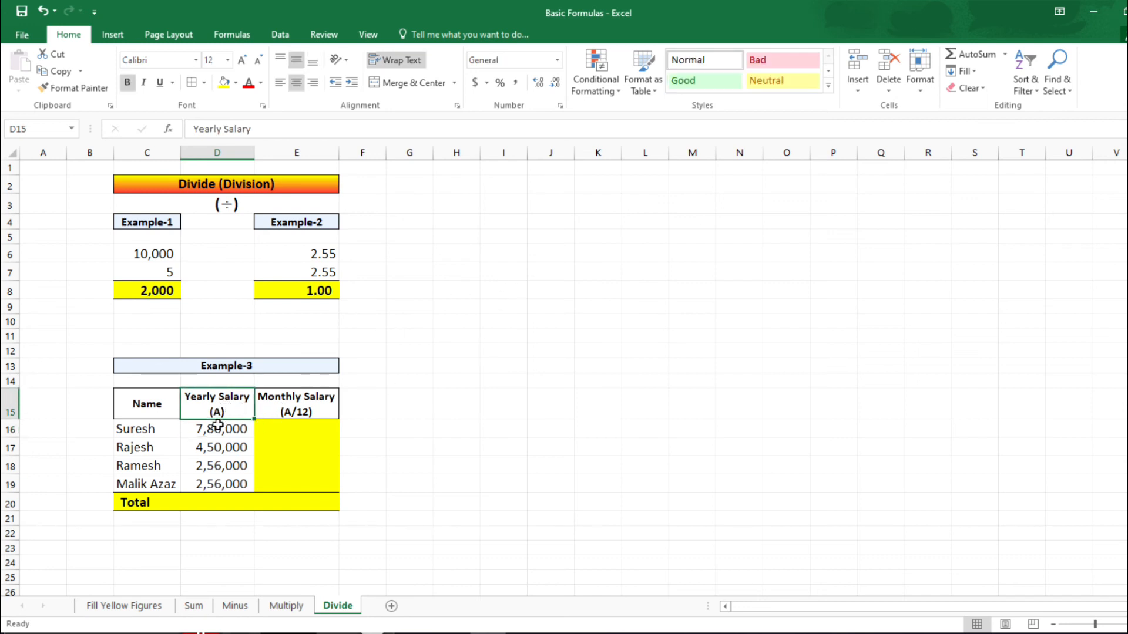
Calculate the first employee's monthly salary in E16 with the formula =D16/12.
{"action": "left_click", "coordinate": [258, 431]}
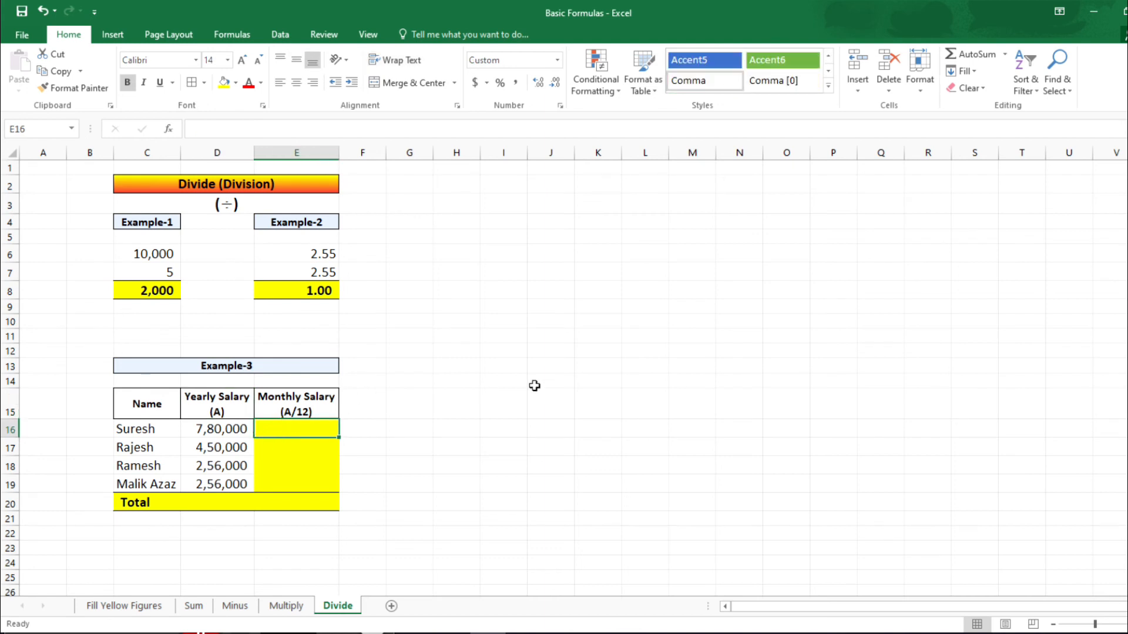
{"action": "type", "text": "="}
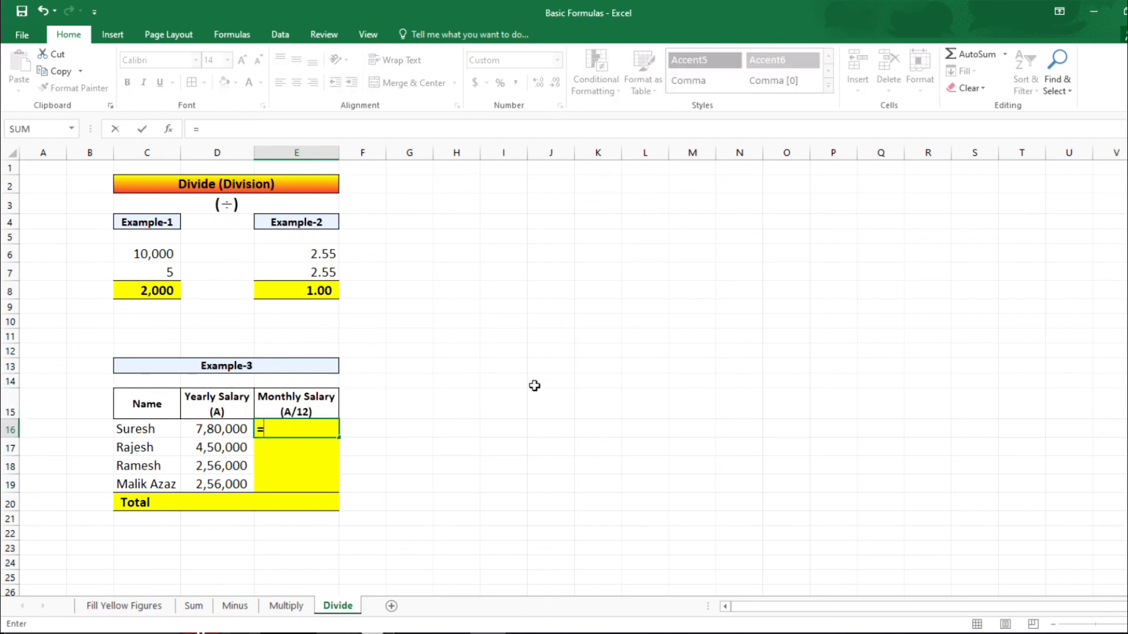
{"action": "key", "text": "Left"}
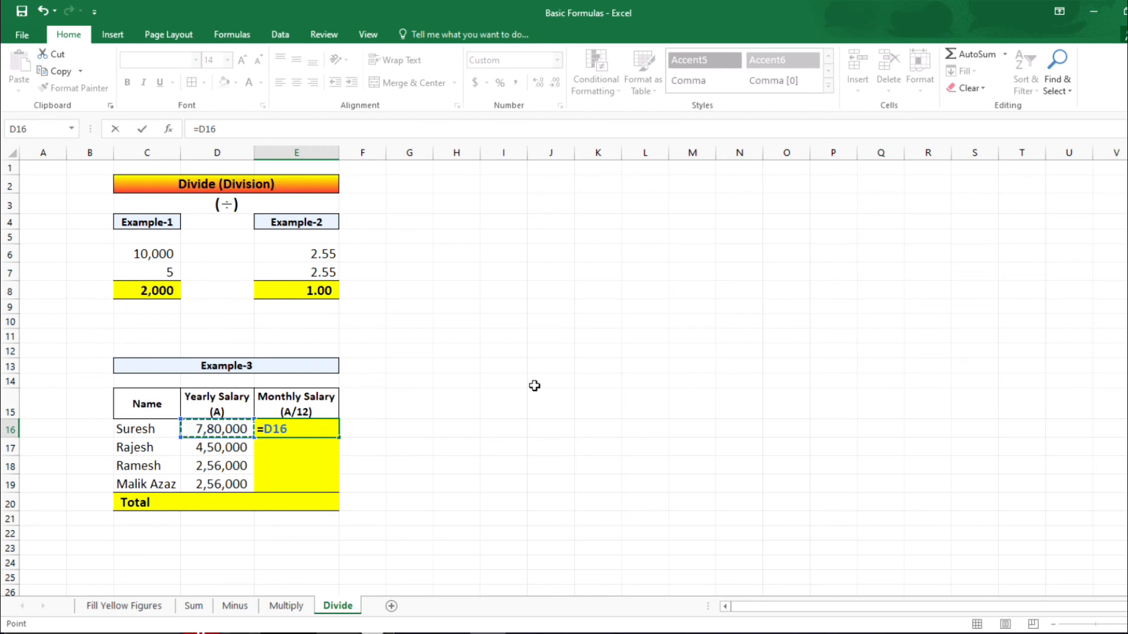
{"action": "type", "text": "/12"}
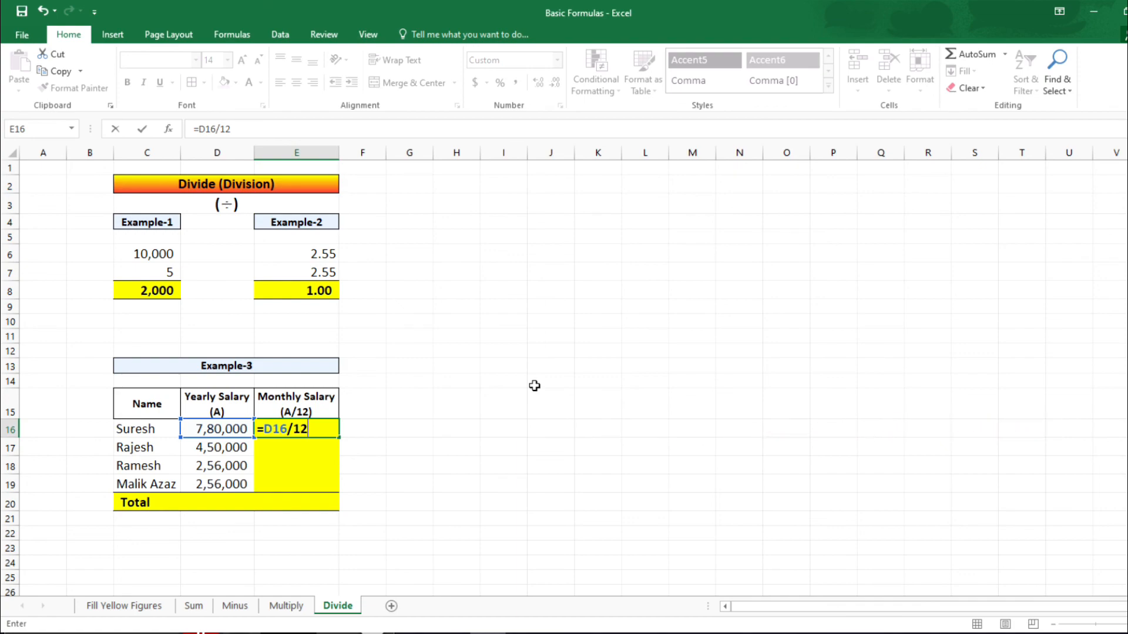
{"action": "key", "text": "Return"}
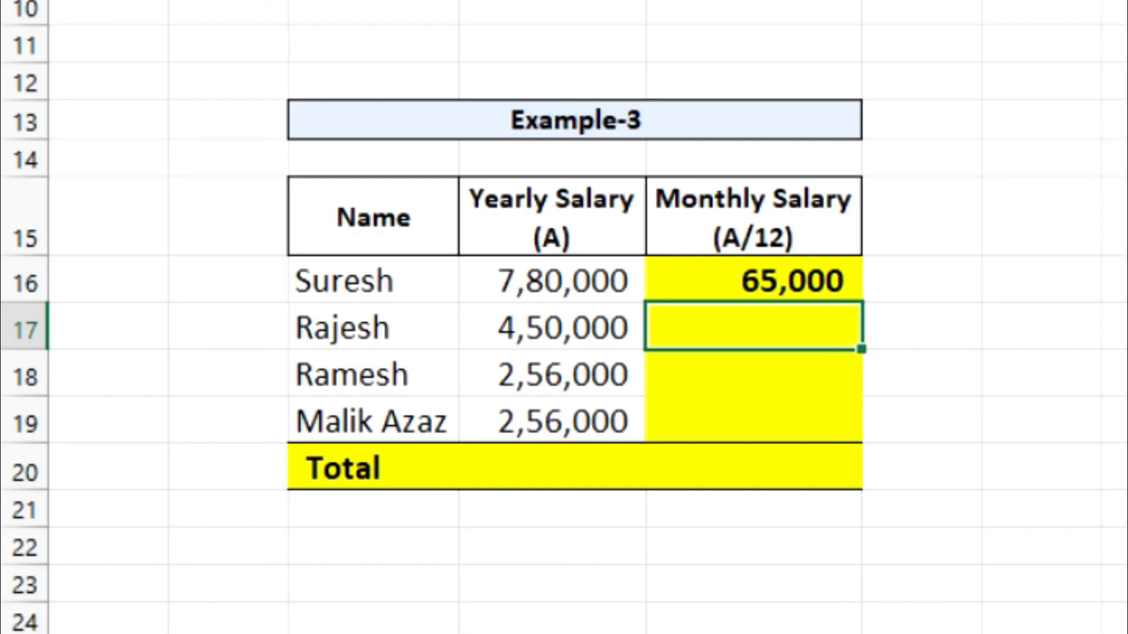
Copy the monthly salary formula from E16 into E17:E19 for the remaining employees.
{"action": "key", "text": "Up"}
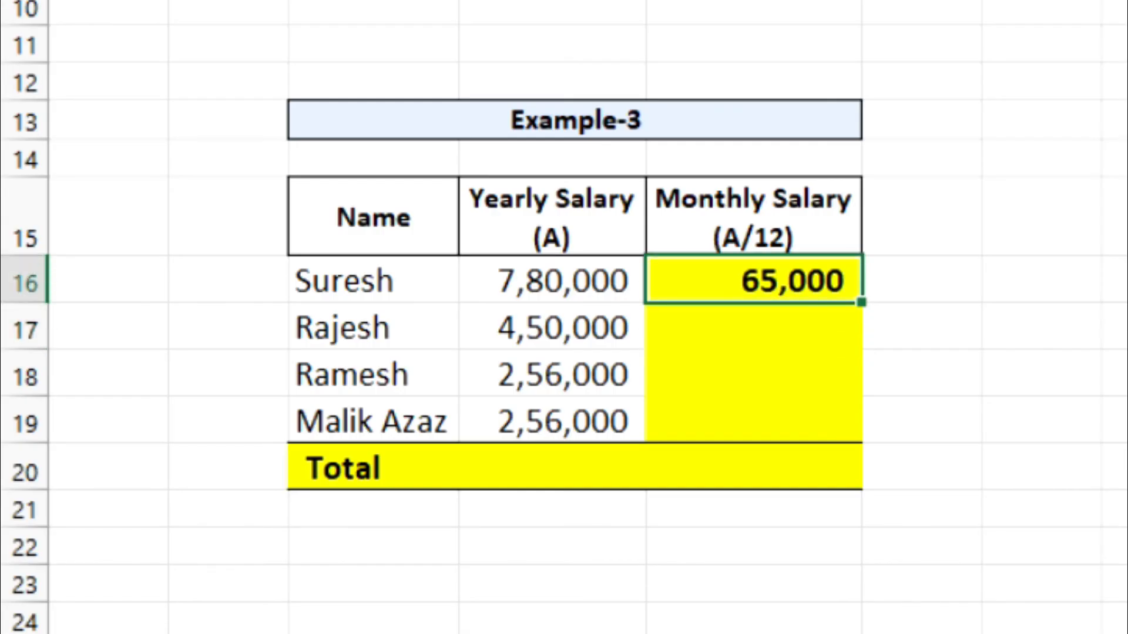
{"action": "key", "text": "ctrl+c"}
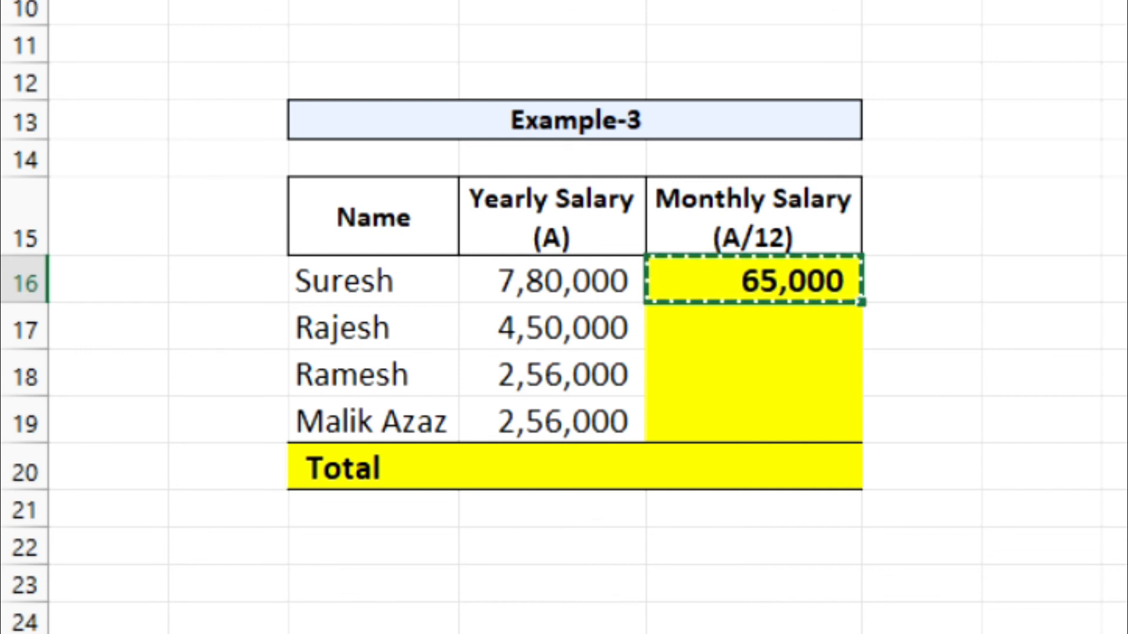
{"action": "key", "text": "Down"}
{"action": "key", "text": "shift+Down"}
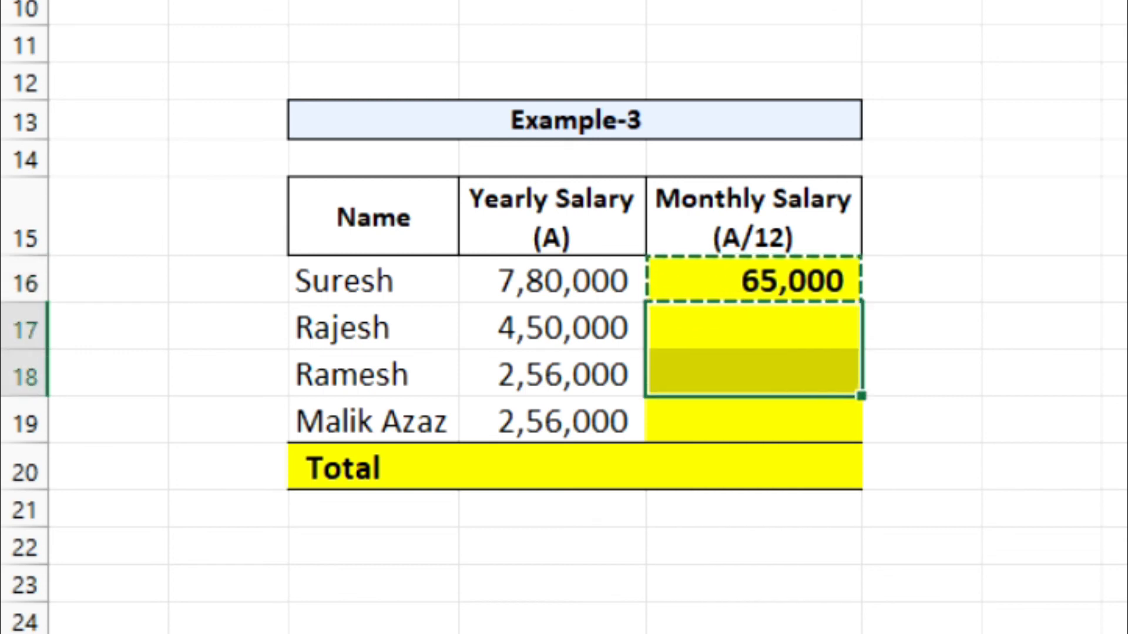
{"action": "key", "text": "shift+Down"}
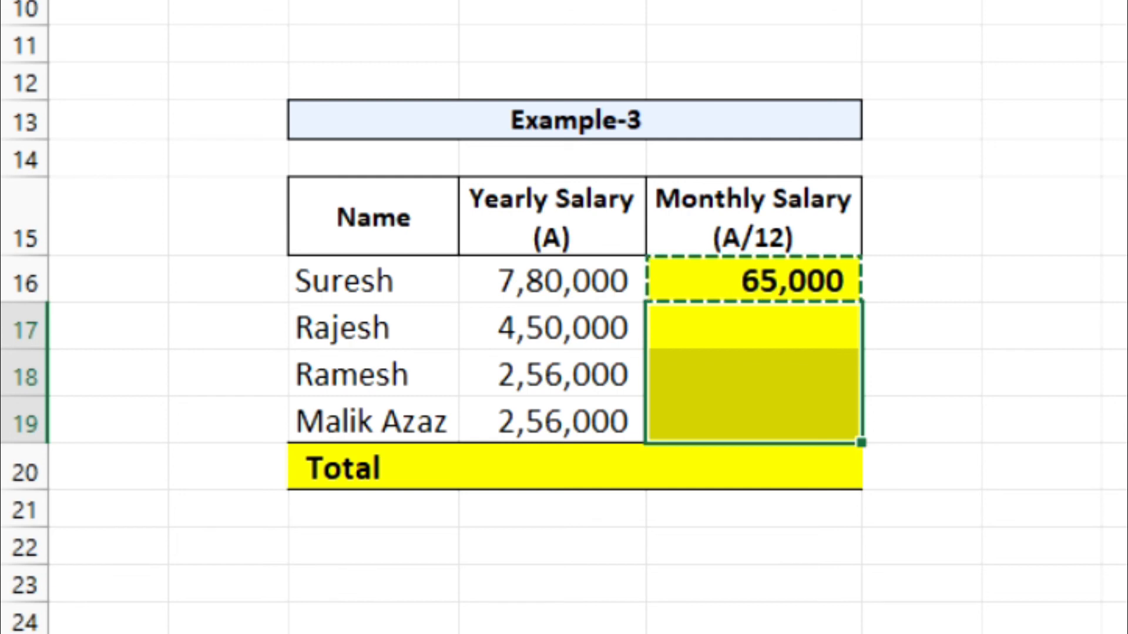
{"action": "key", "text": "ctrl+v"}
Review the monthly salaries in E16:E19 against the yearly salaries in column D.
{"action": "key", "text": "Up"}
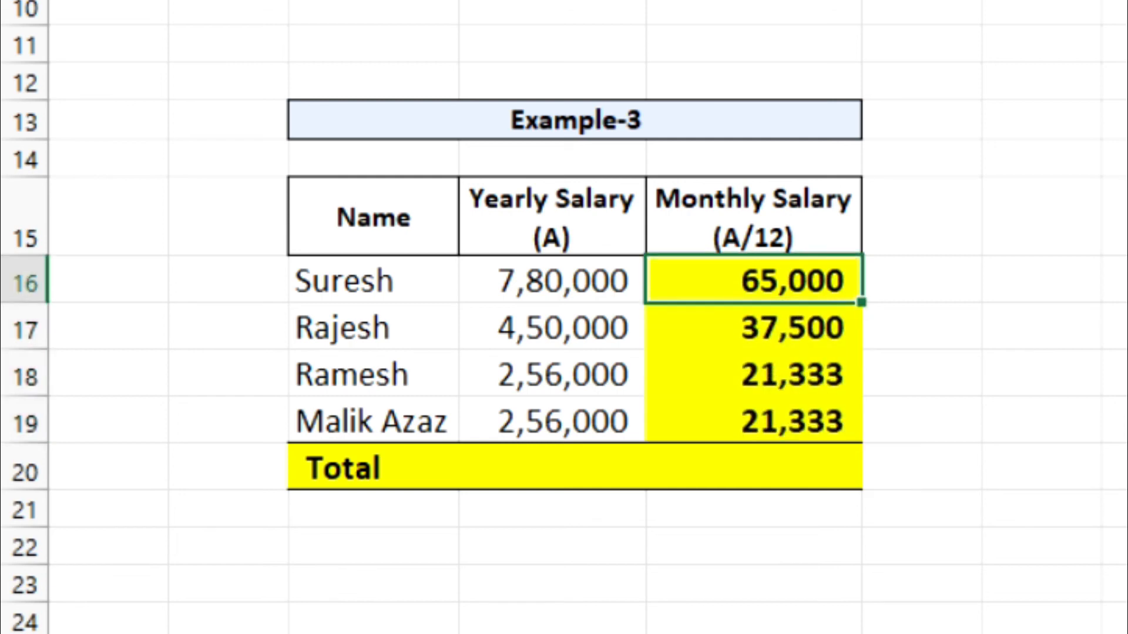
{"action": "key", "text": "Down"}
{"action": "key", "text": "Down"}
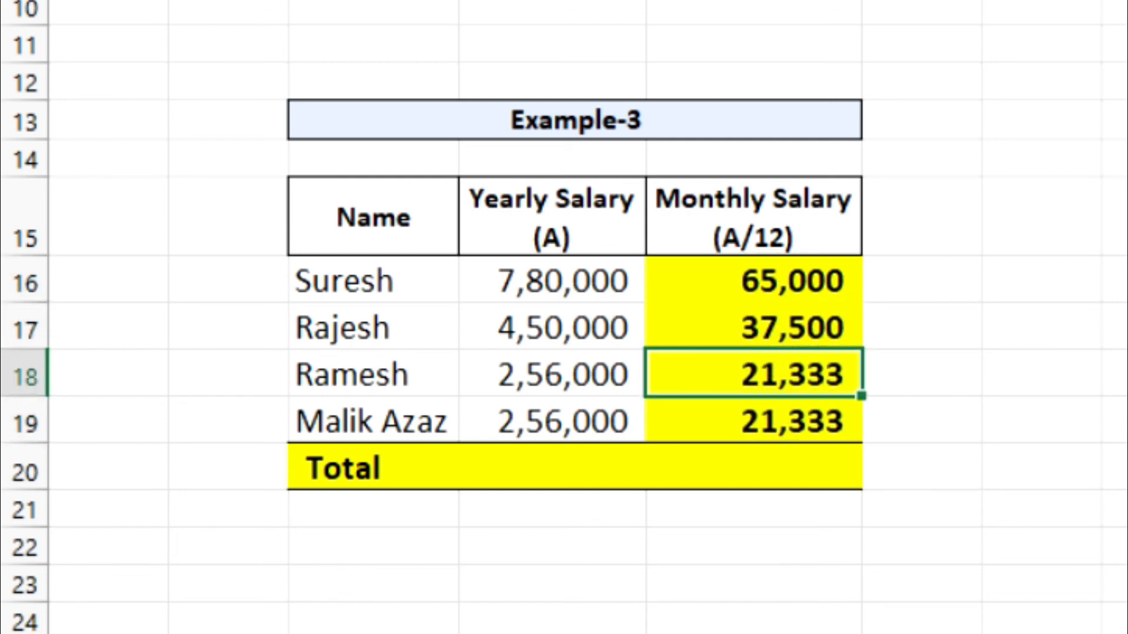
{"action": "key", "text": "Down"}
{"action": "key", "text": "Up"}
{"action": "key", "text": "Left"}
{"action": "key", "text": "Right"}
{"action": "key", "text": "Down"}
{"action": "key", "text": "Left"}
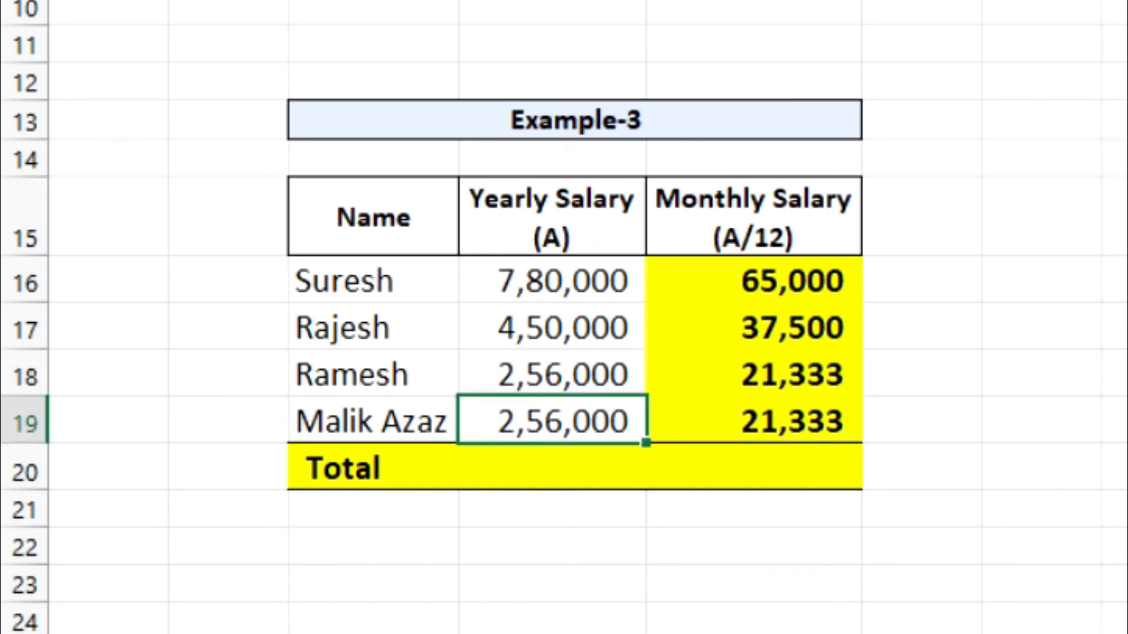
{"action": "key", "text": "Right"}
{"action": "key", "text": "Up"}
{"action": "key", "text": "Down"}
{"action": "key", "text": "Down"}
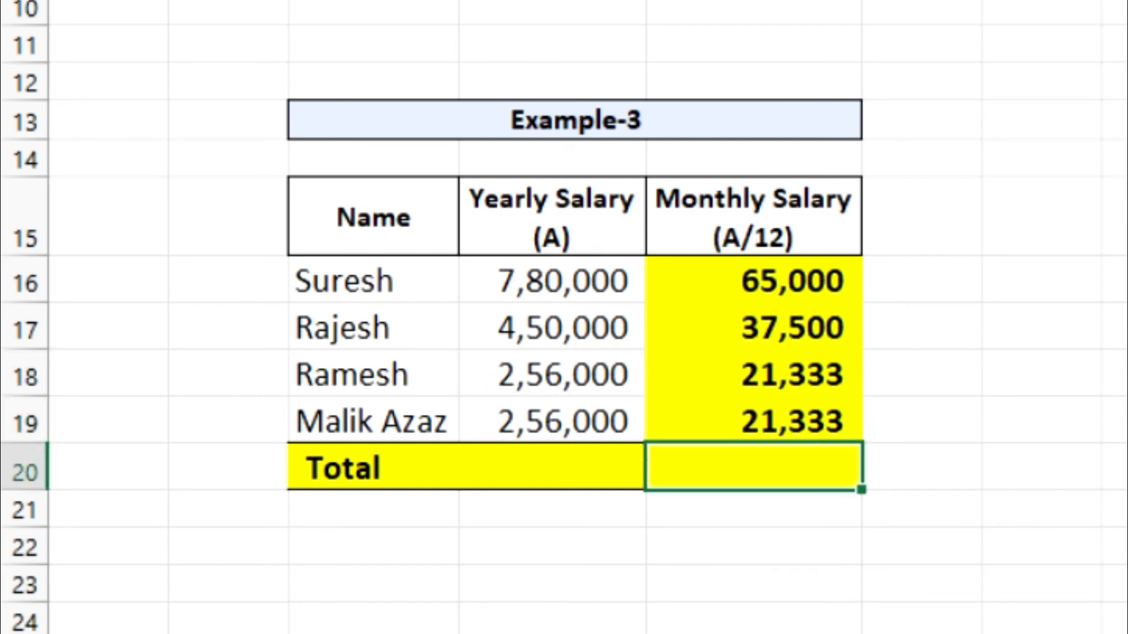
Total the yearly salaries in D20 with AutoSum, using the formula =SUM(D16:D19).
{"action": "key", "text": "Left"}
{"action": "key", "text": "Left"}
{"action": "key", "text": "Right"}
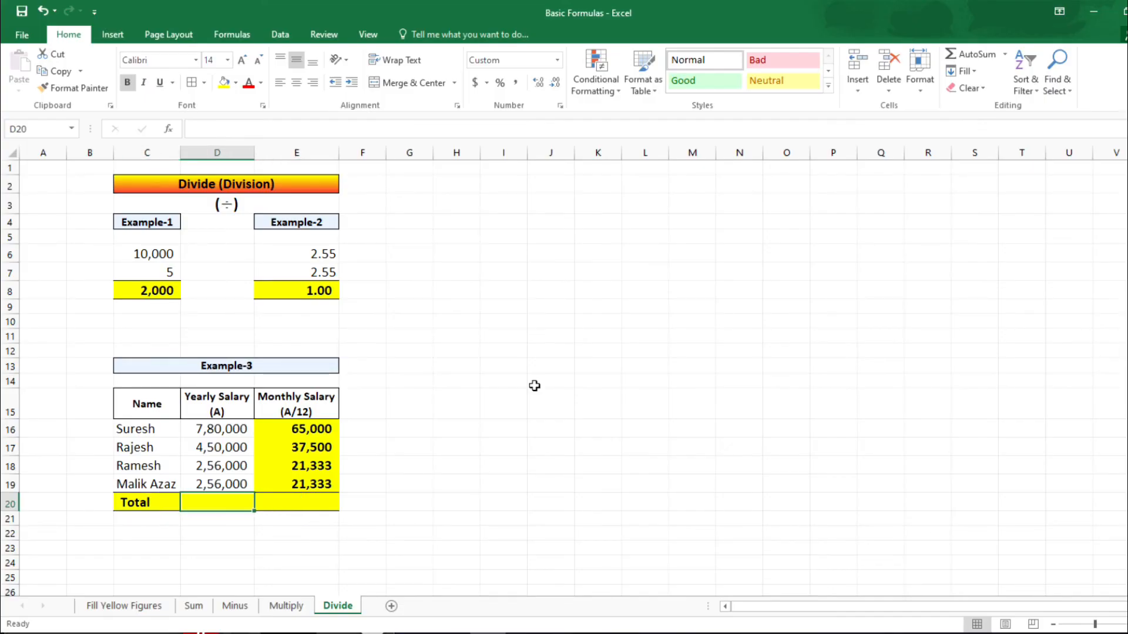
{"action": "key", "text": "alt+equal"}
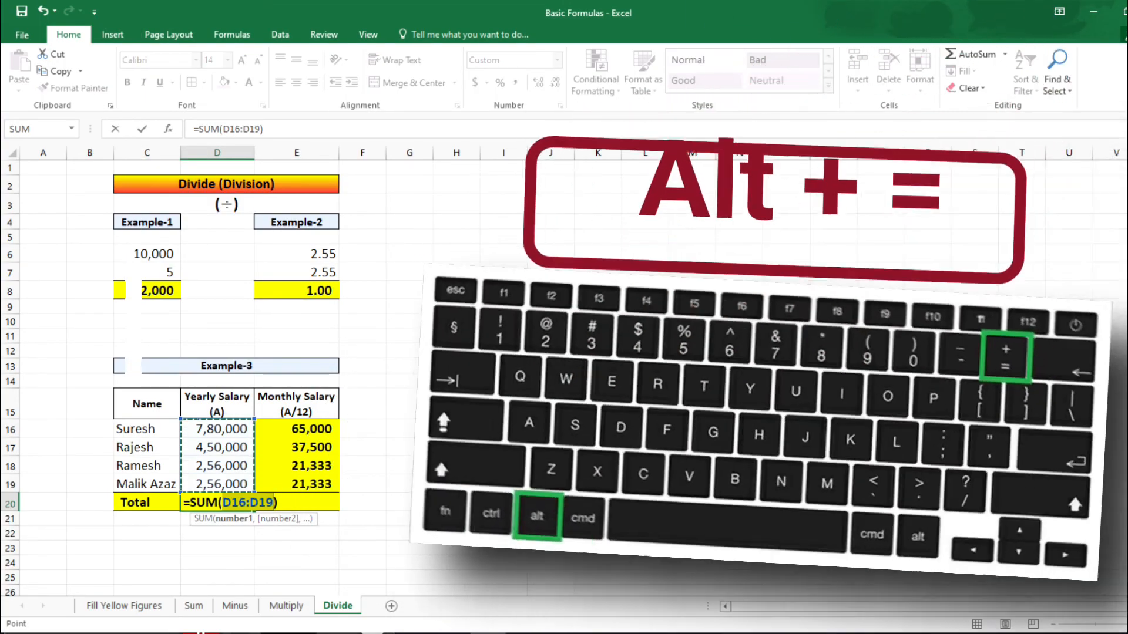
{"action": "key", "text": "Return"}
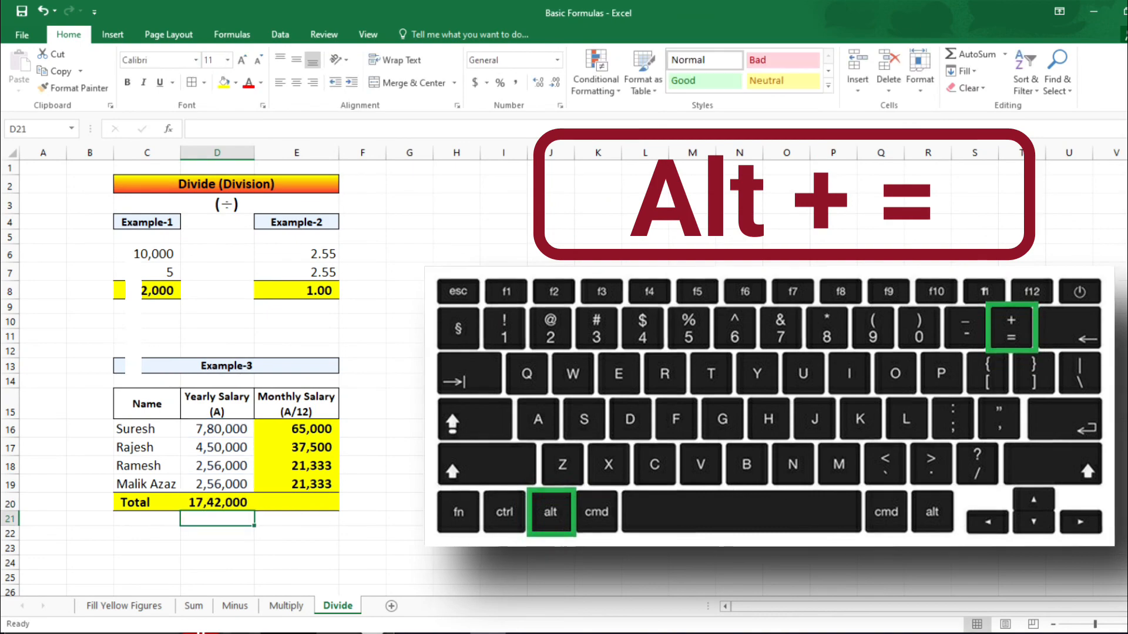
Look back over the yearly salary figures above the total in column D.
{"action": "key", "text": "Up"}
{"action": "key", "text": "Up"}
{"action": "key", "text": "Up"}
{"action": "key", "text": "Up"}
{"action": "key", "text": "Up"}
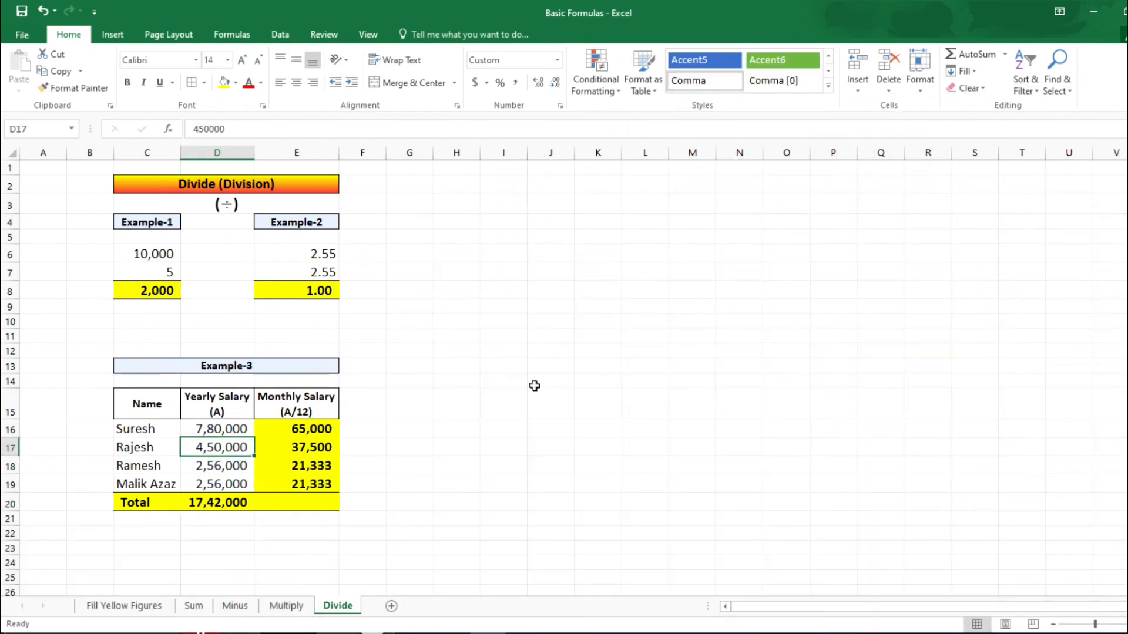
{"action": "key", "text": "shift+Down"}
{"action": "key", "text": "shift+Down"}
{"action": "key", "text": "shift+Down"}
Copy the yearly total formula from D20 into E20 and inspect the range the pasted formula sums.
{"action": "key", "text": "Down"}
{"action": "key", "text": "Down"}
{"action": "key", "text": "Down"}
{"action": "key", "text": "Down"}
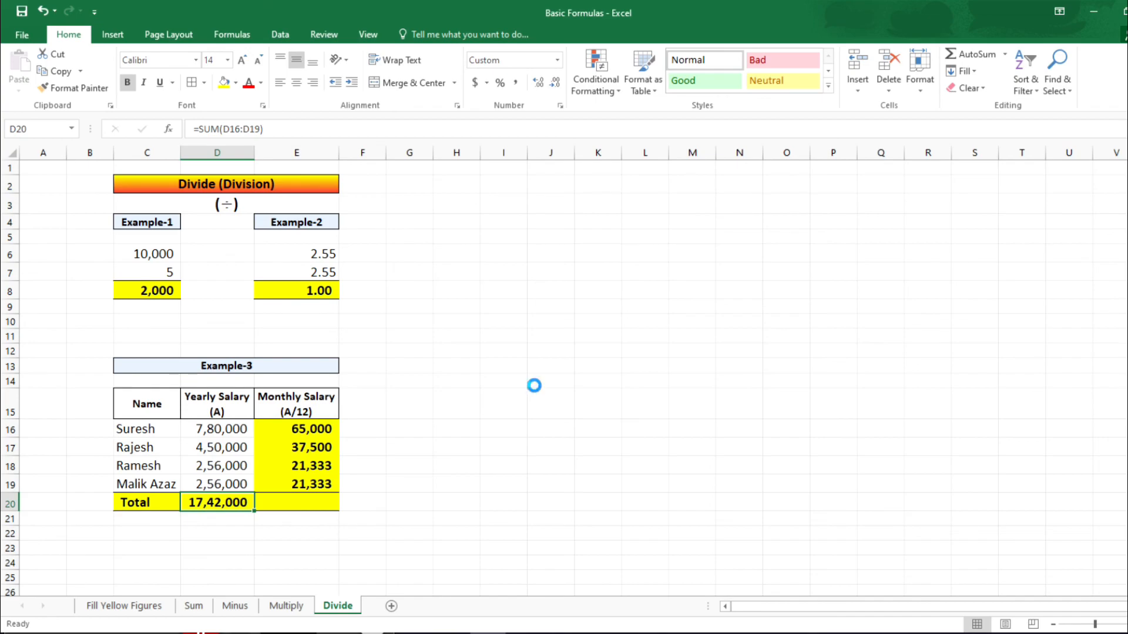
{"action": "key", "text": "ctrl+c"}
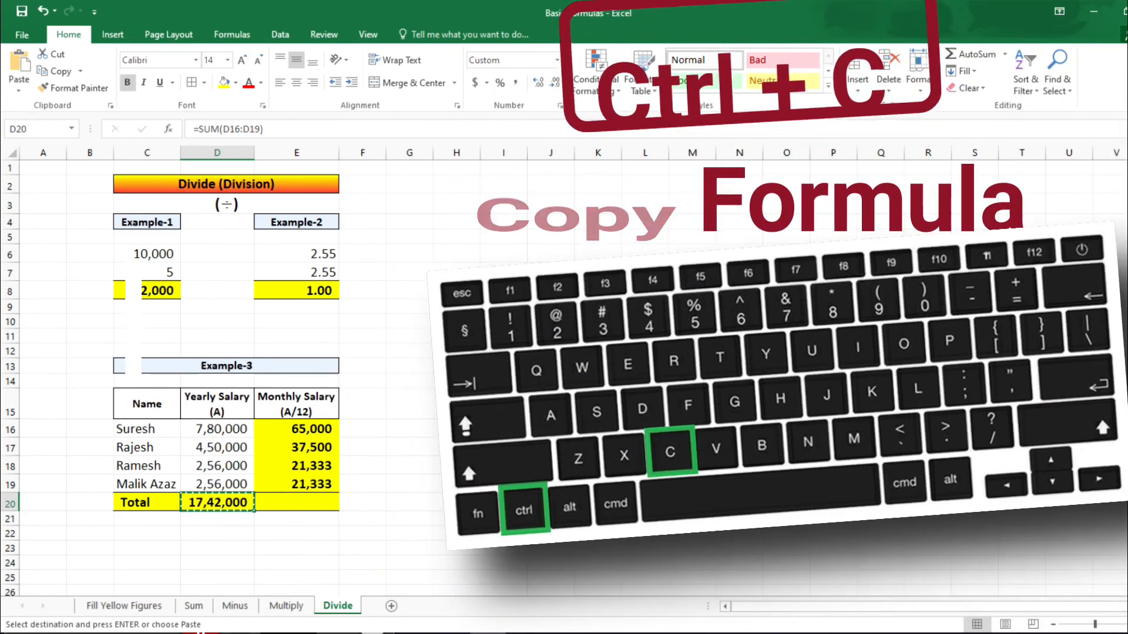
{"action": "key", "text": "Right"}
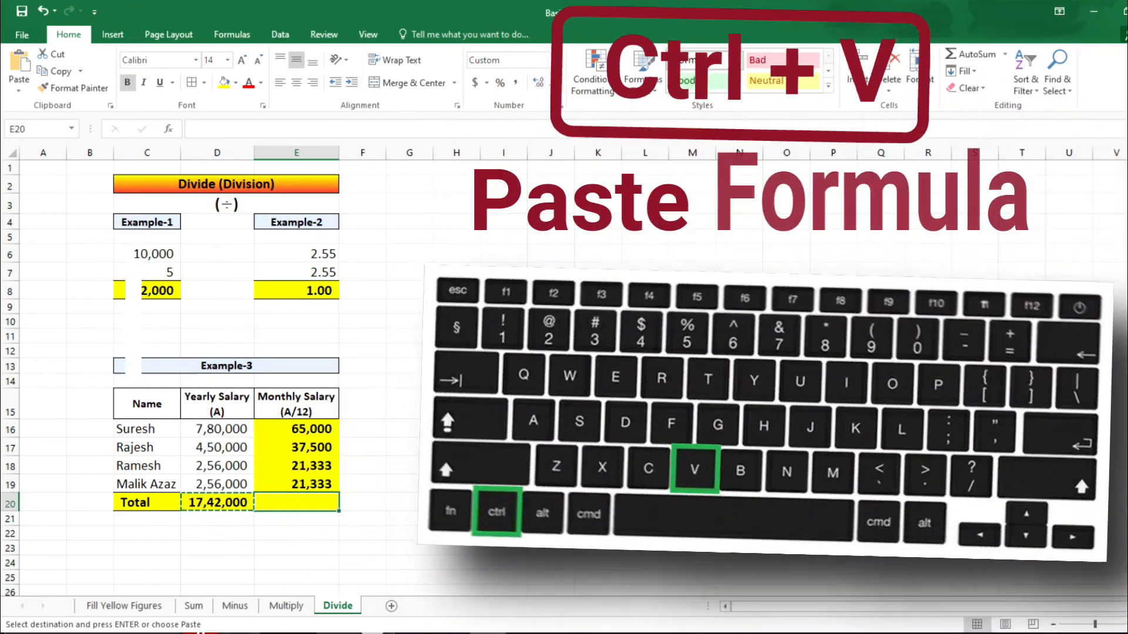
{"action": "key", "text": "ctrl+v"}
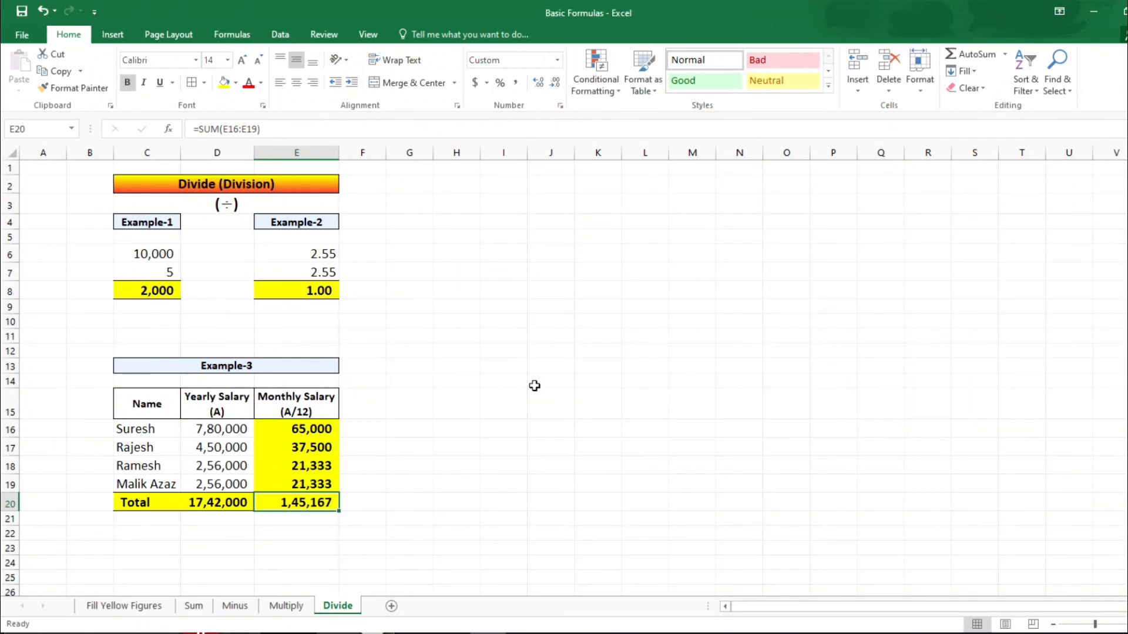
{"action": "key", "text": "F2"}
{"action": "key", "text": "Escape"}
{"action": "key", "text": "F2"}
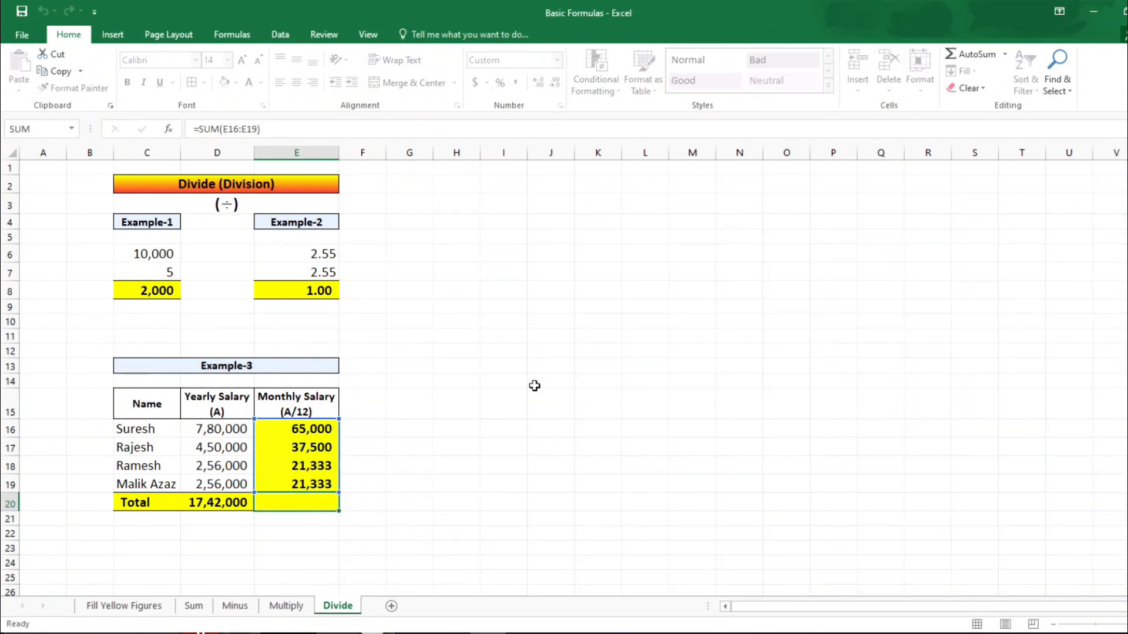
{"action": "key", "text": "Escape"}
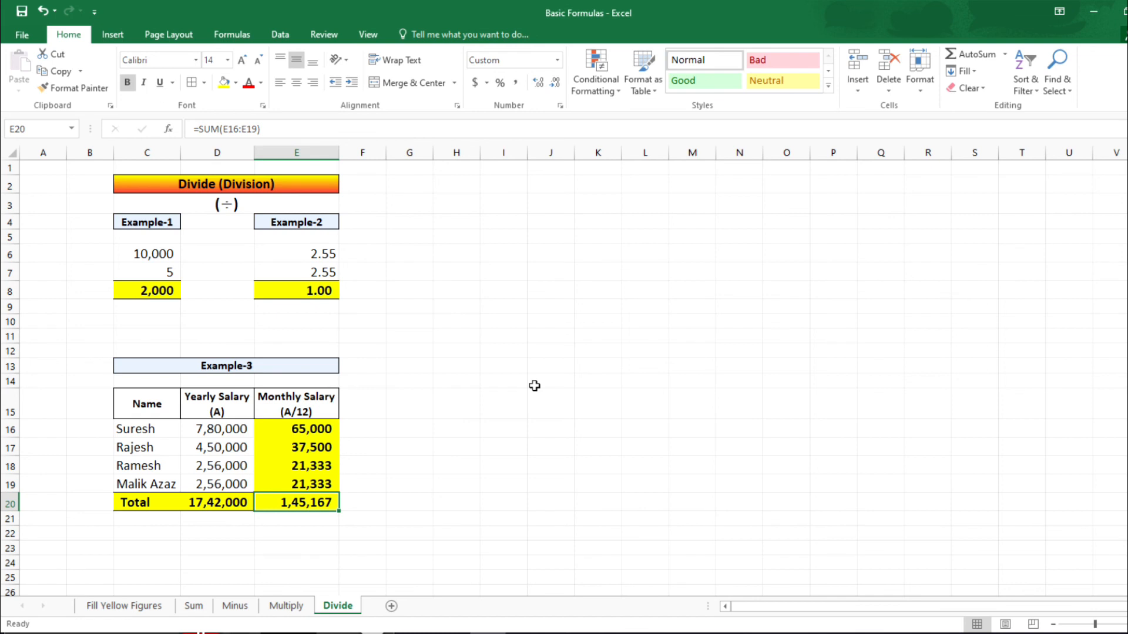
Save the workbook and switch to the Fill Yellow Figures sheet.
{"action": "key", "text": "ctrl+s"}
{"action": "left_click_drag", "start_coordinate": [217, 186], "coordinate": [259, 489]}
{"action": "left_click", "coordinate": [550, 428]}
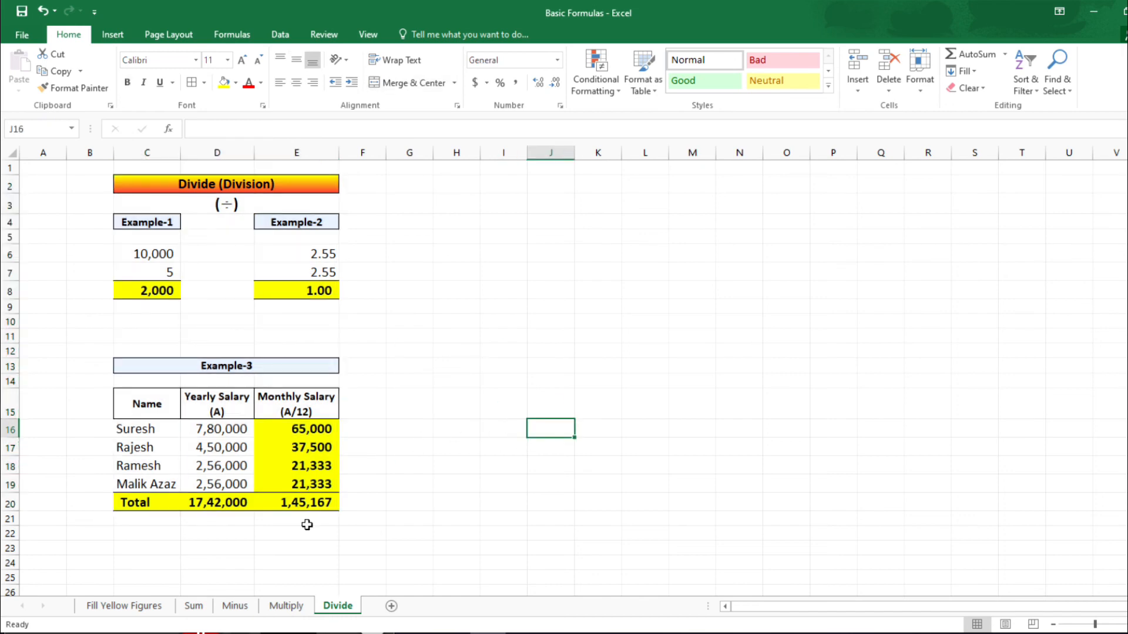
{"action": "left_click", "coordinate": [147, 607]}
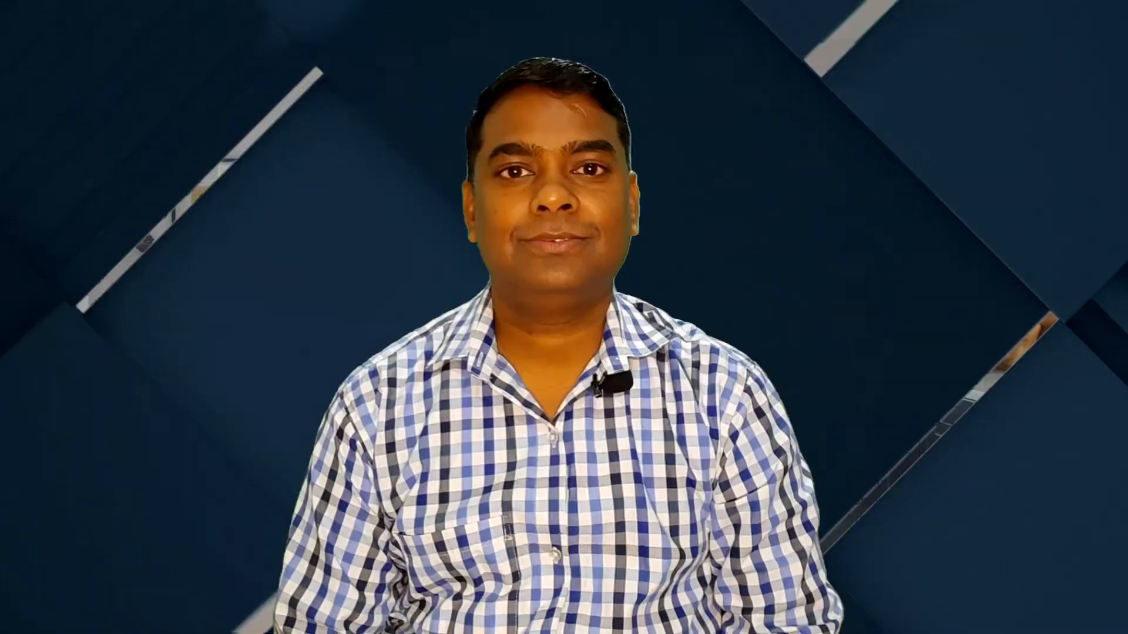